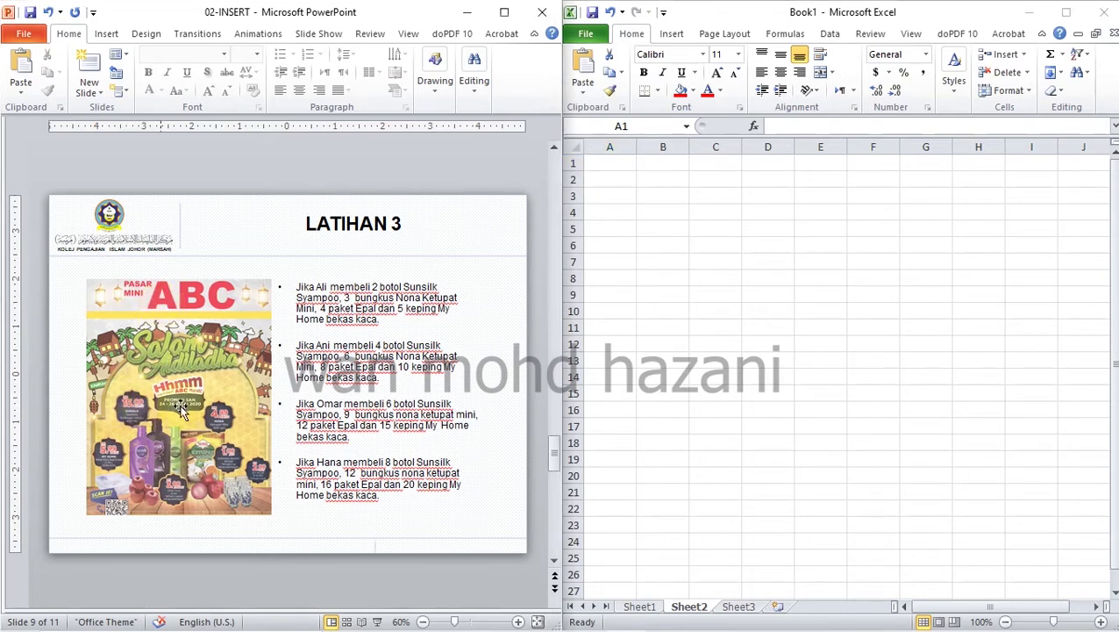
Highlight the LATIHAN 3 purchase scenarios, then deselect and scroll down to slide 10.
click(366, 316)
mouse_move(297, 286)
mouse_down()
mouse_move(380, 425)
mouse_move(386, 484)
mouse_up()
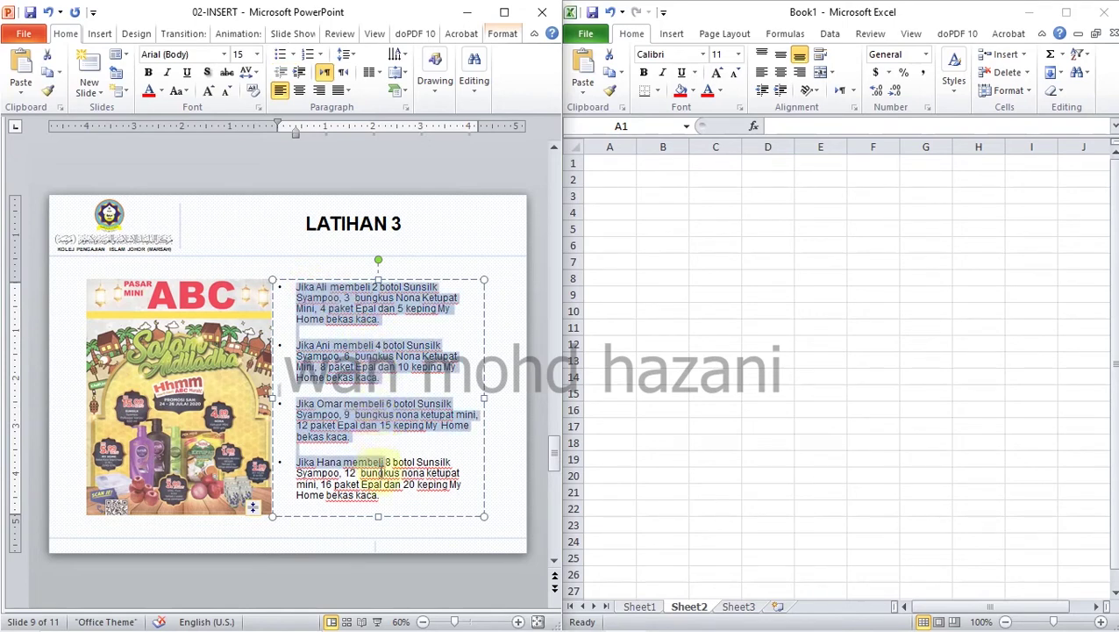
click(438, 251)
click(493, 277)
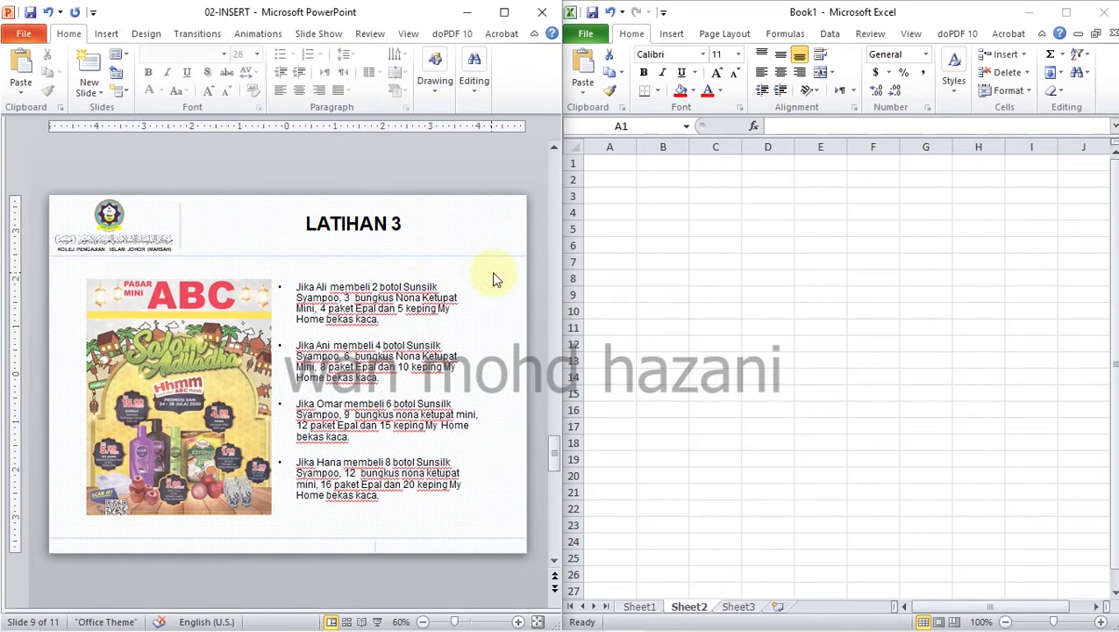
scroll(493, 277, down, 1)
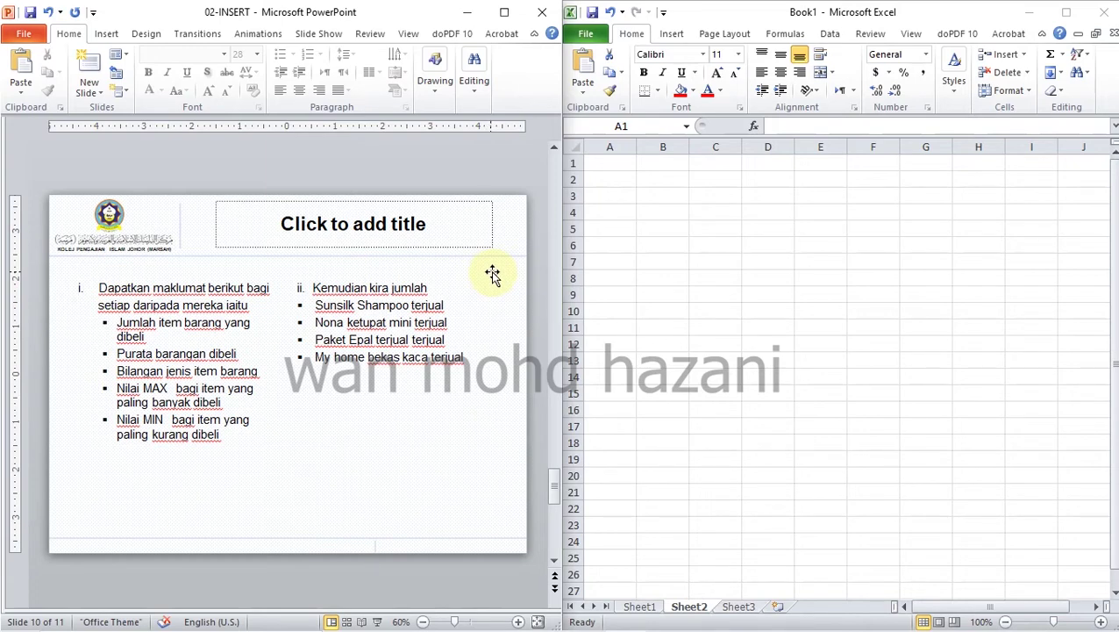
Scroll to slide 11, then go back to slide 9's purchase scenarios text.
scroll(492, 274, down, 1)
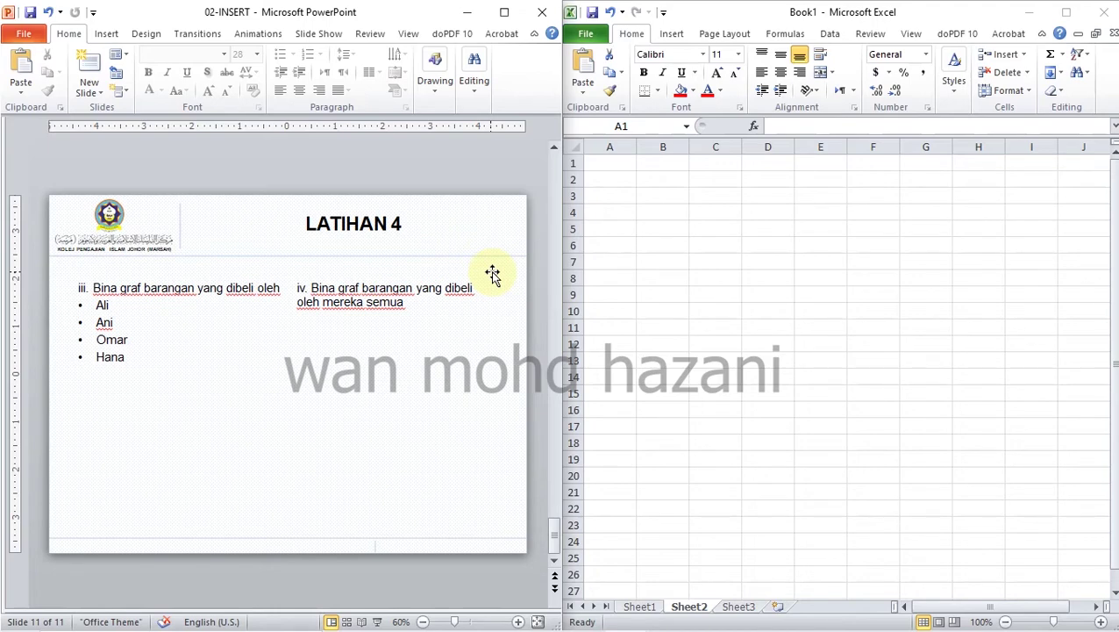
scroll(492, 274, up, 1)
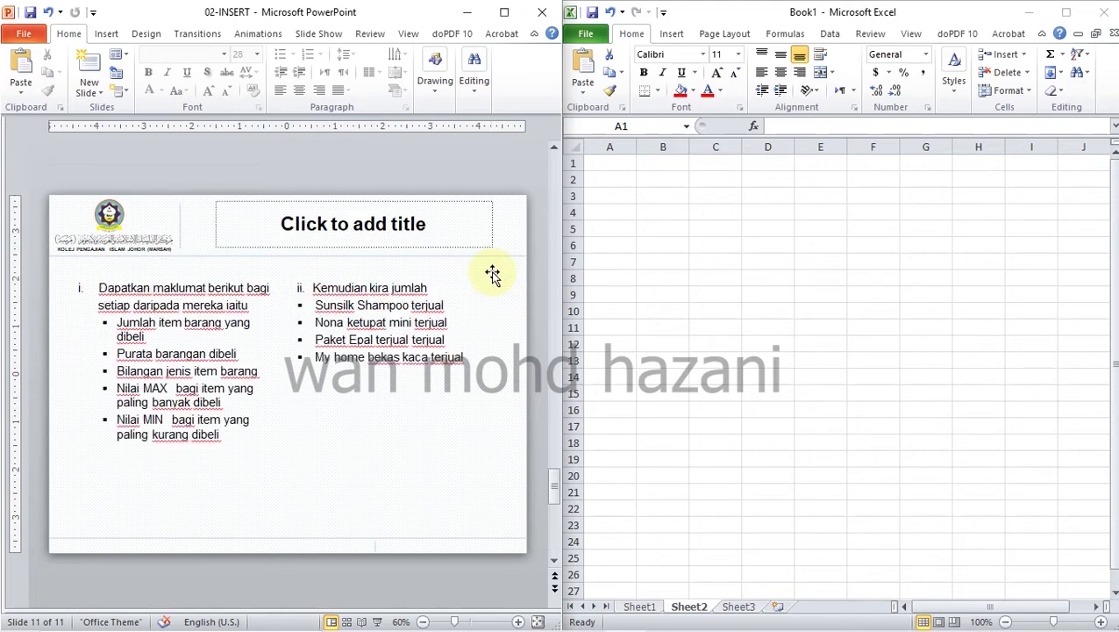
scroll(492, 275, up, 1)
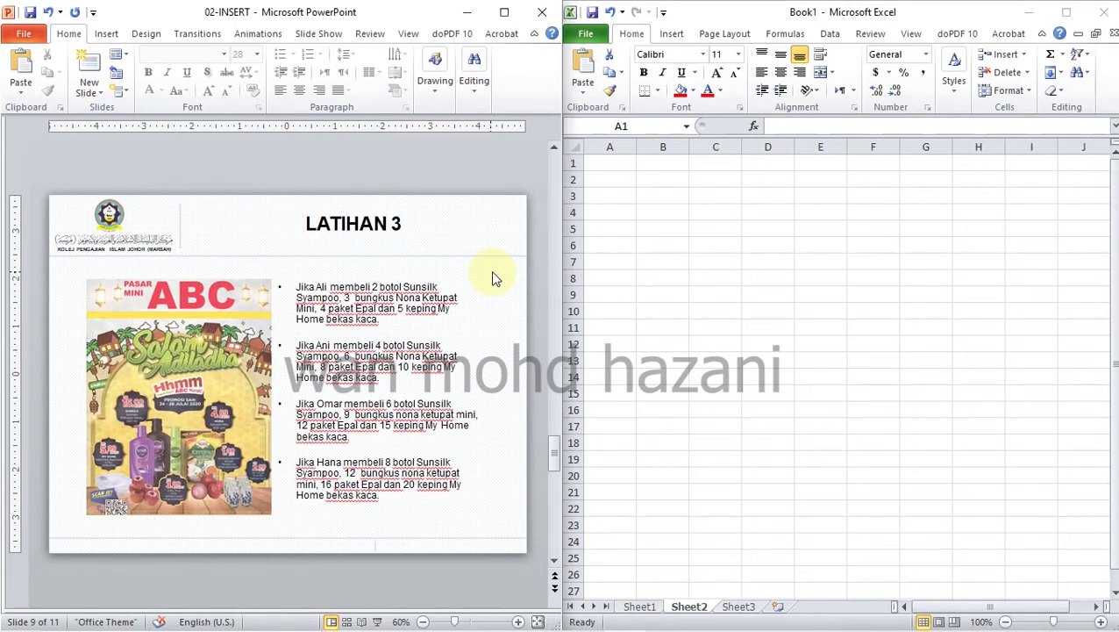
click(365, 308)
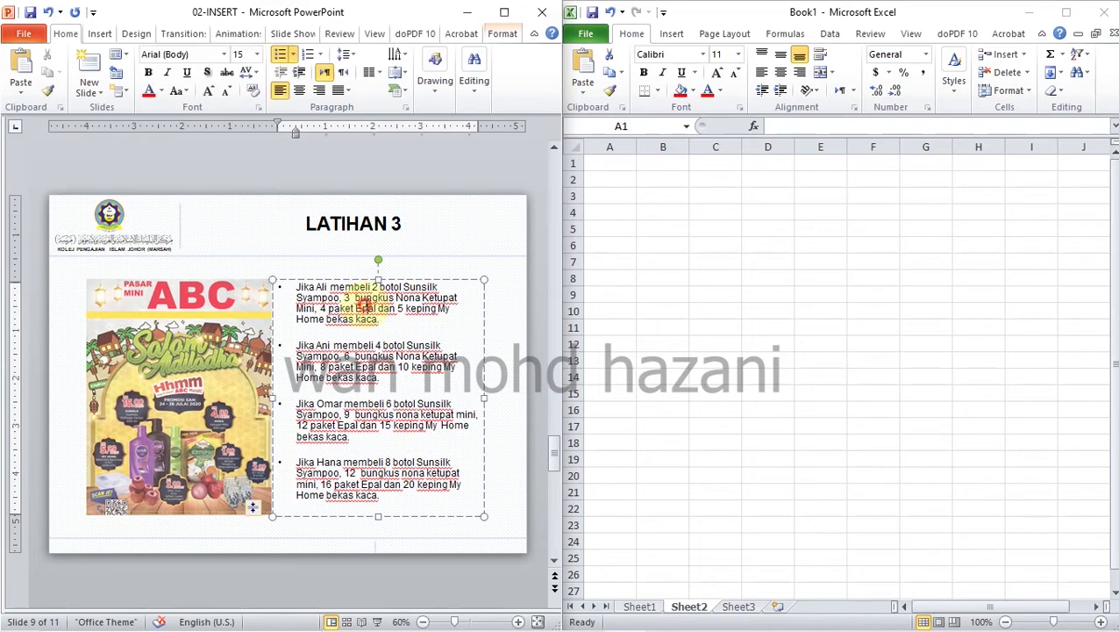
In the blank workbook, enter the Nama heading for the buyer names column.
click(640, 242)
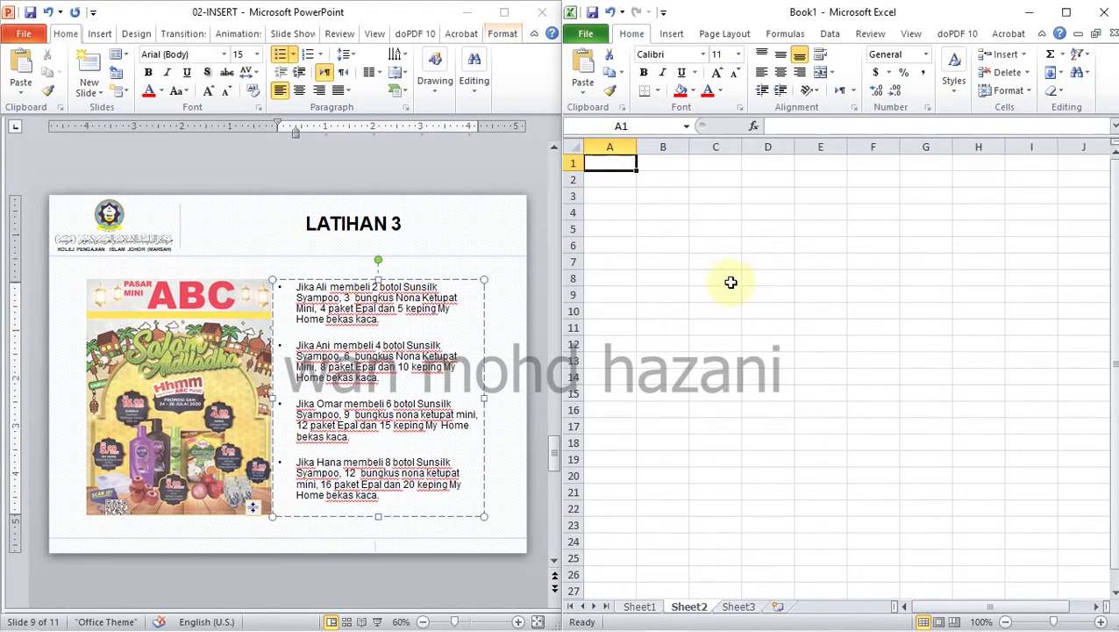
click(719, 315)
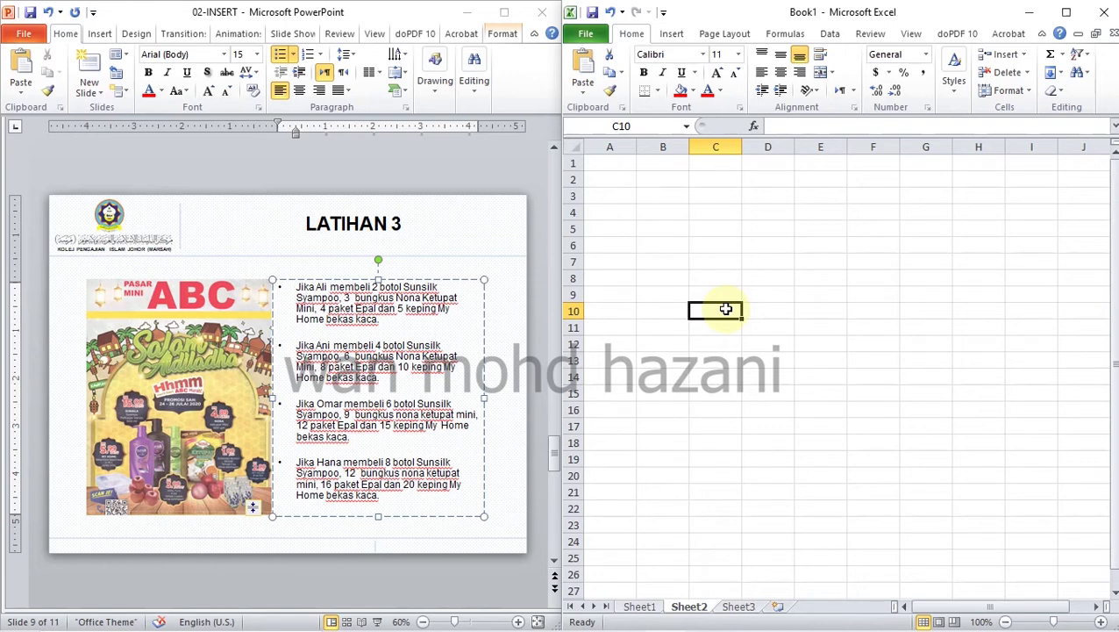
click(610, 177)
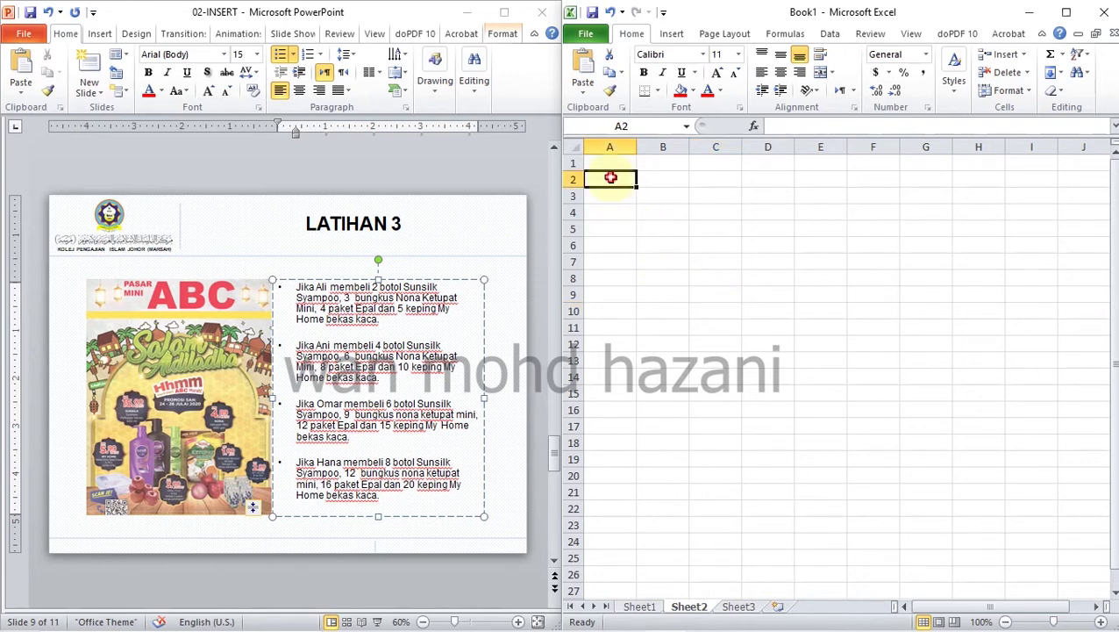
click(613, 162)
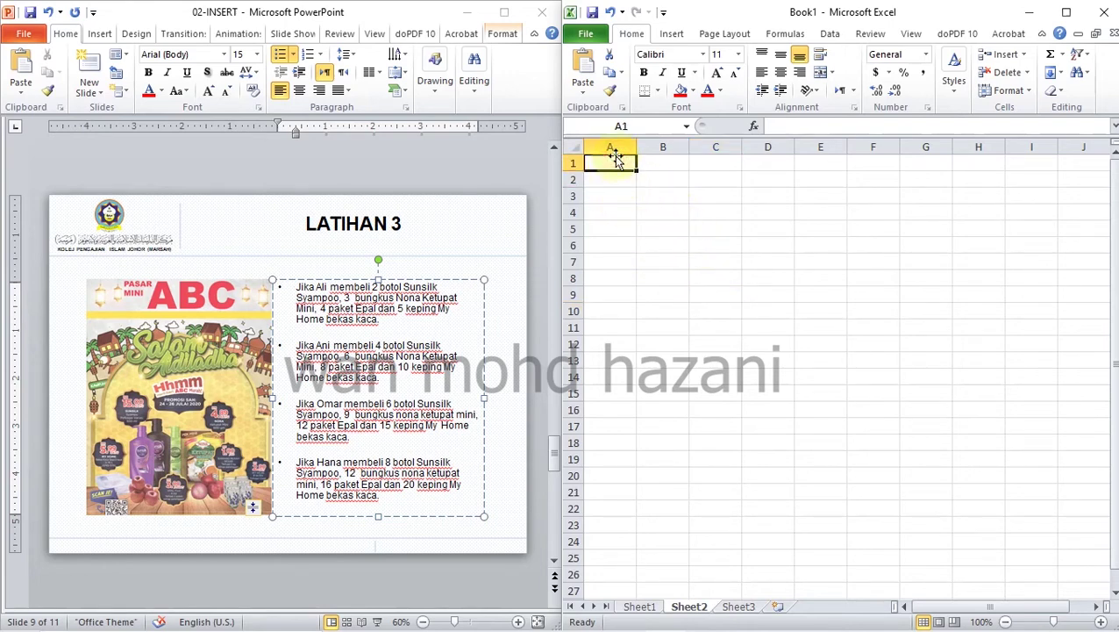
text(Name)
key(BackSpace)
key(BackSpace)
key(BackSpace)
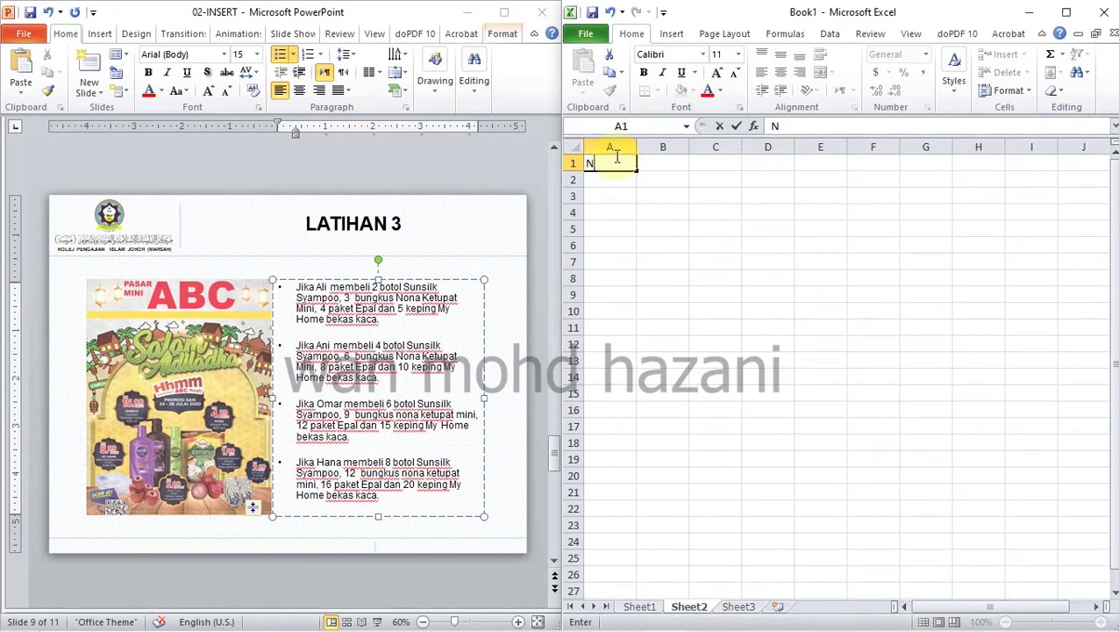
text(a)
text(ma)
key(Return)
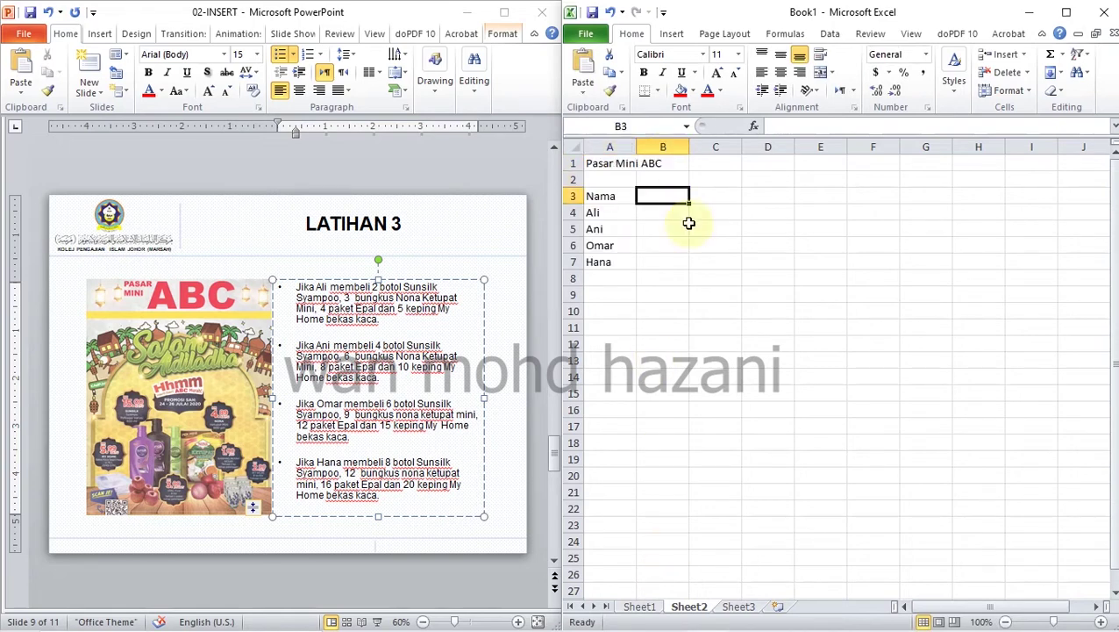
Add the Sunsilk Shampoo heading in B3 and widen column B to fit it.
text(Sunsil)
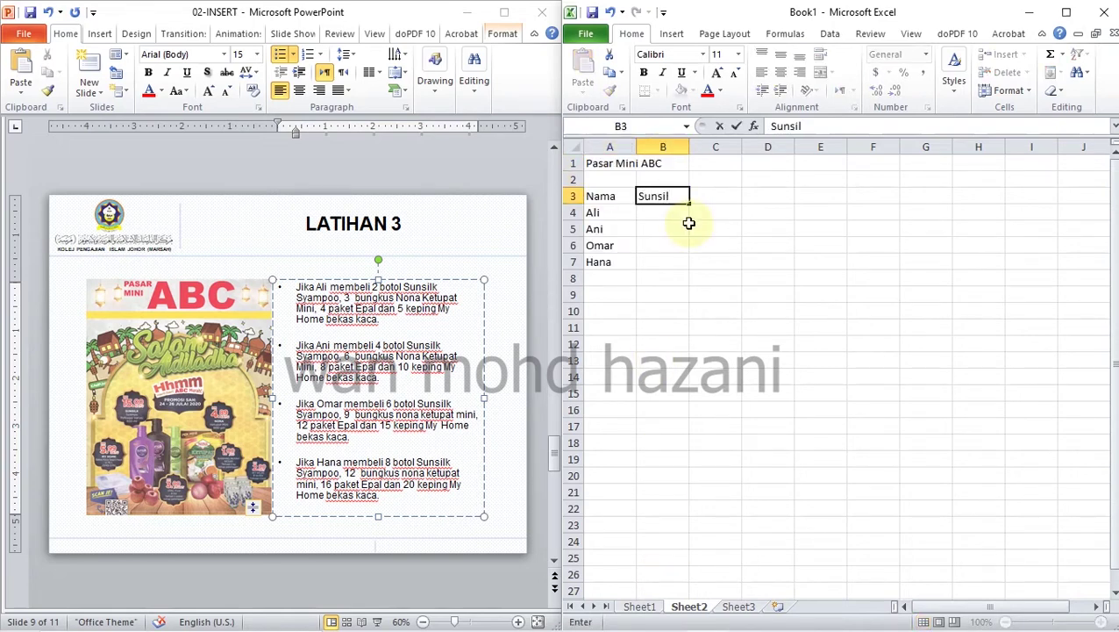
text(k Sham)
text(poo)
key(Return)
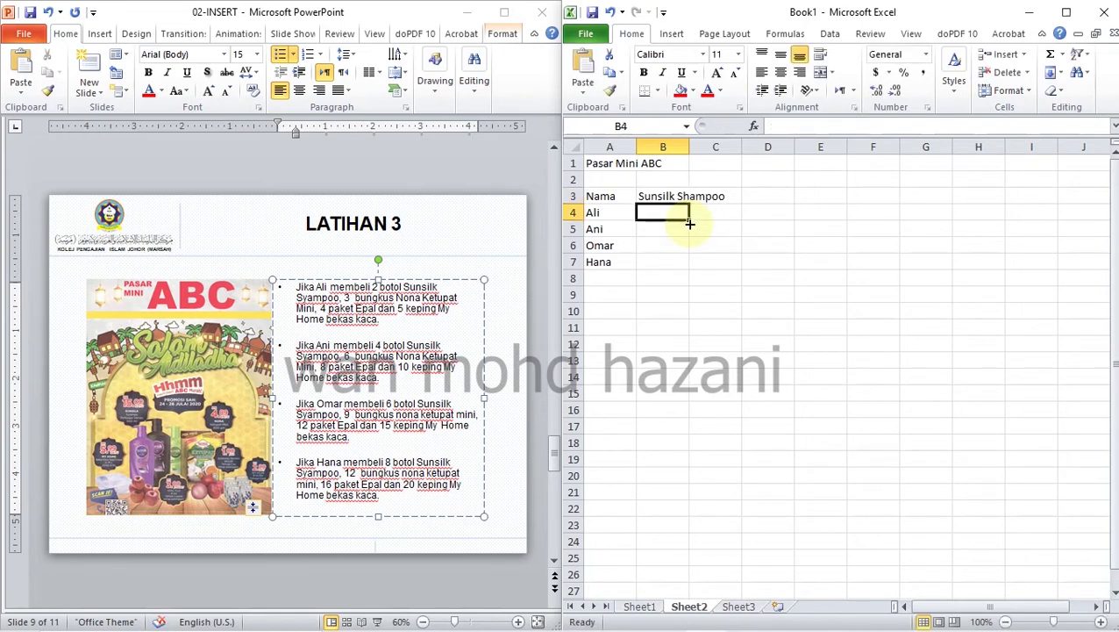
drag(690, 146, 741, 155)
Enter Sunsilk Shampoo quantities 2, 4, 6 and 8 for Ali, Ani, Omar and Hana.
click(724, 291)
click(674, 214)
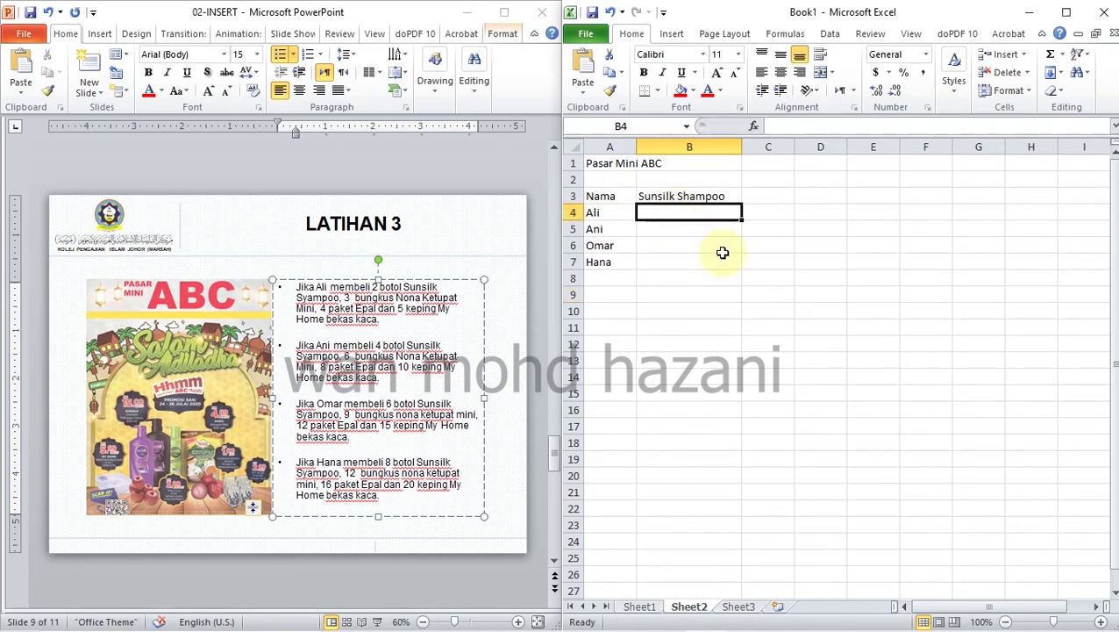
text(2)
key(Return)
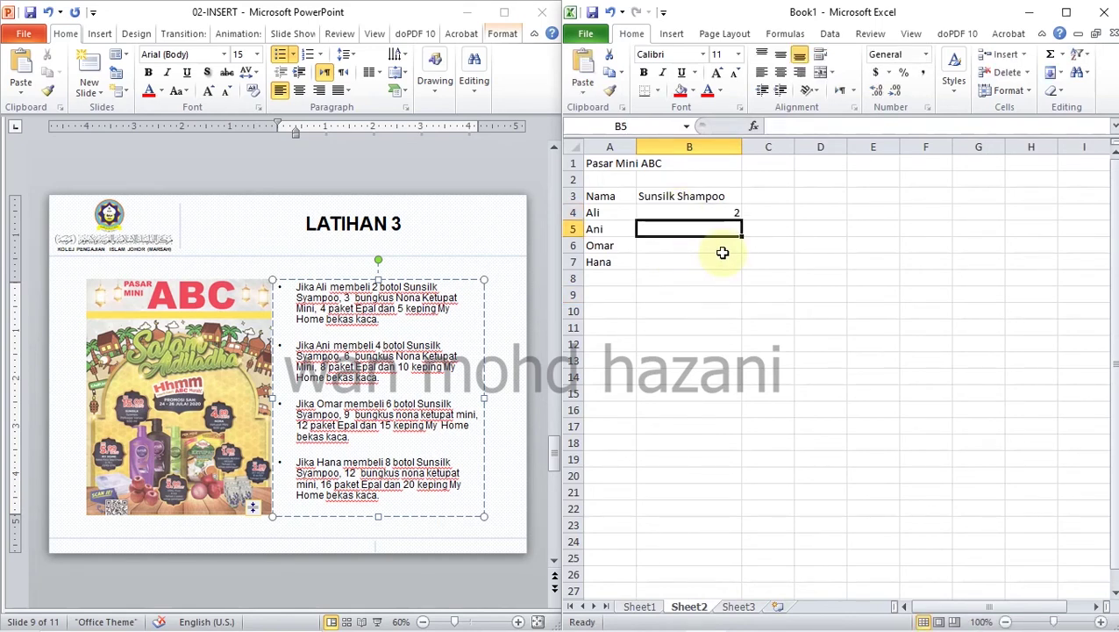
text(4)
key(Return)
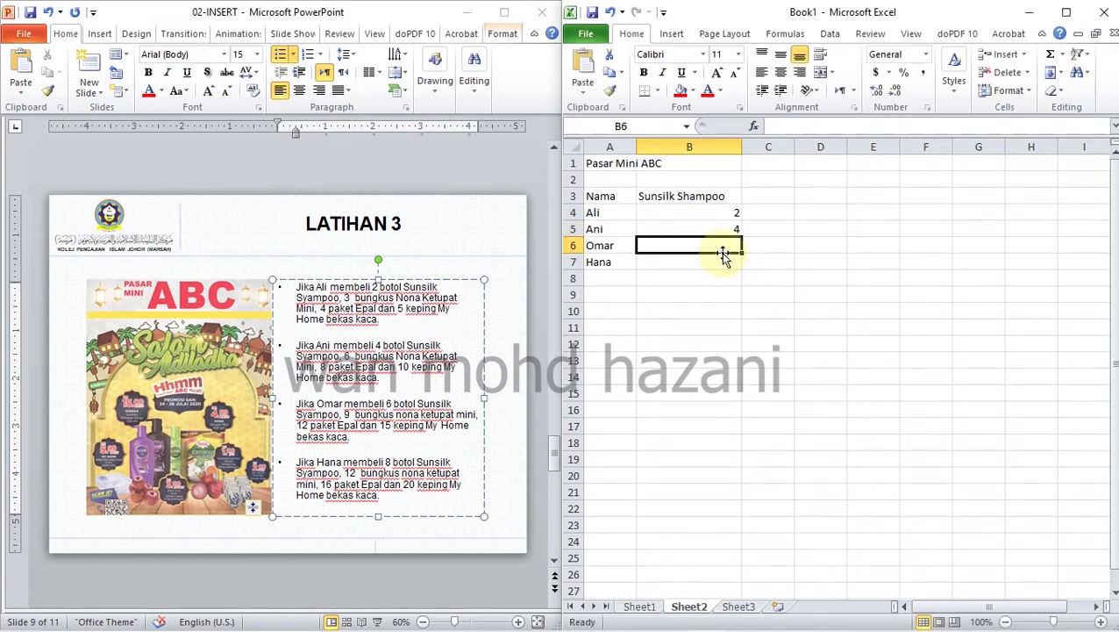
text(6)
key(Return)
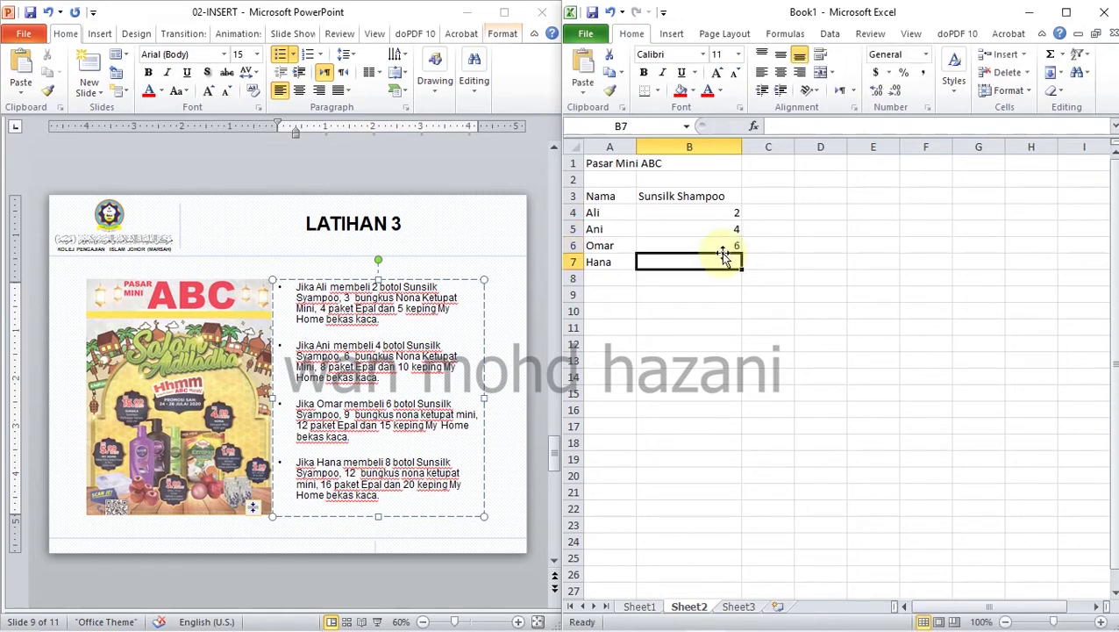
text(8)
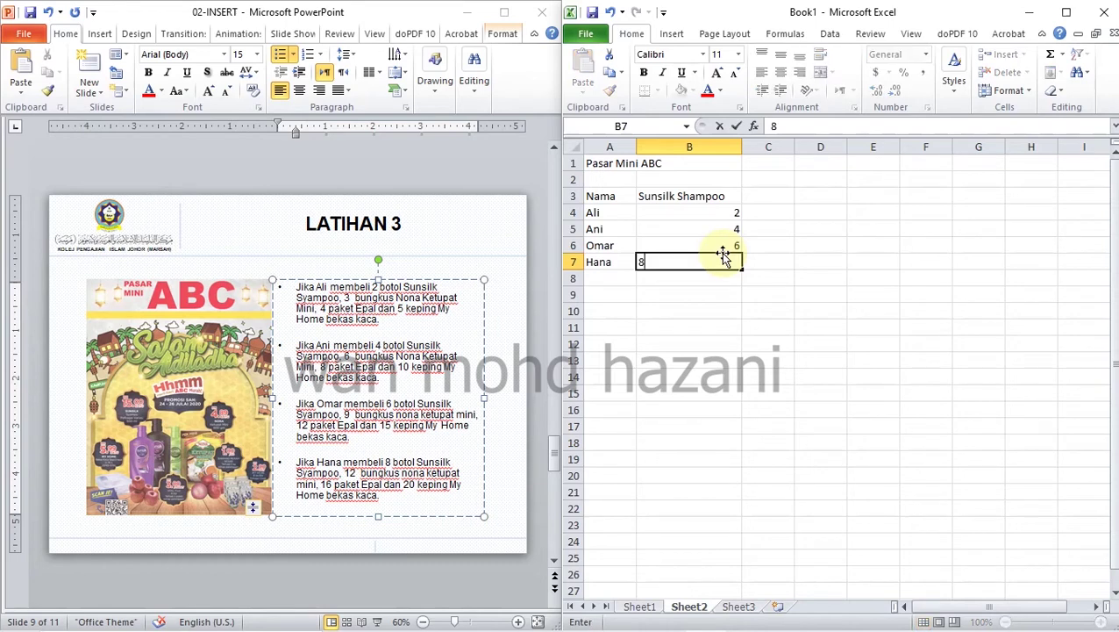
key(Return)
Select the name rows, the Sunsilk Shampoo column and the header row to review the table.
click(762, 277)
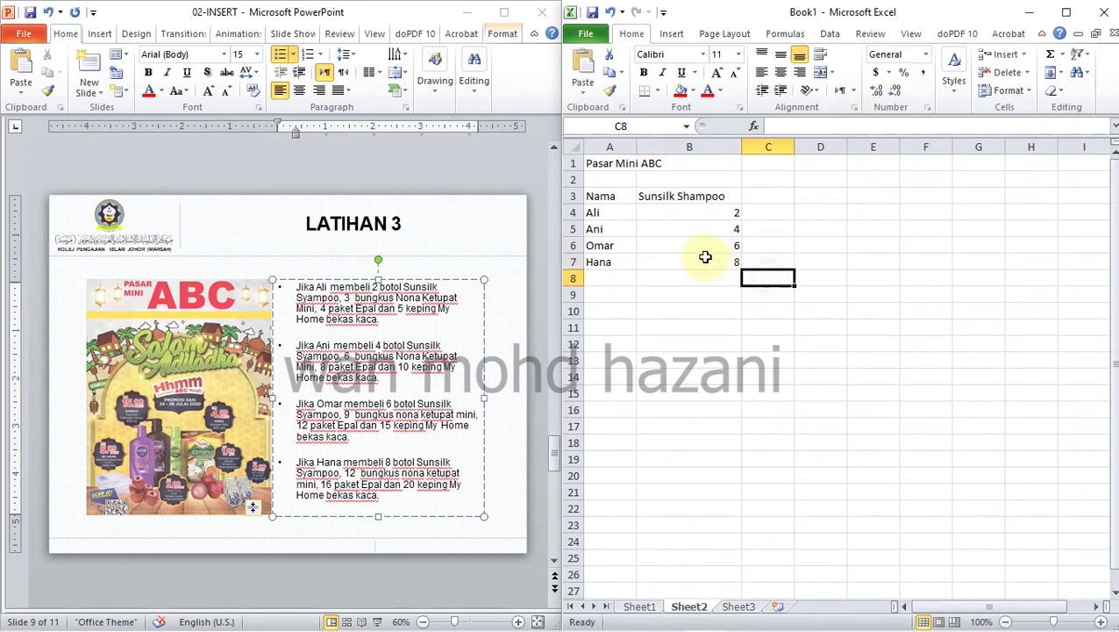
drag(594, 211, 923, 214)
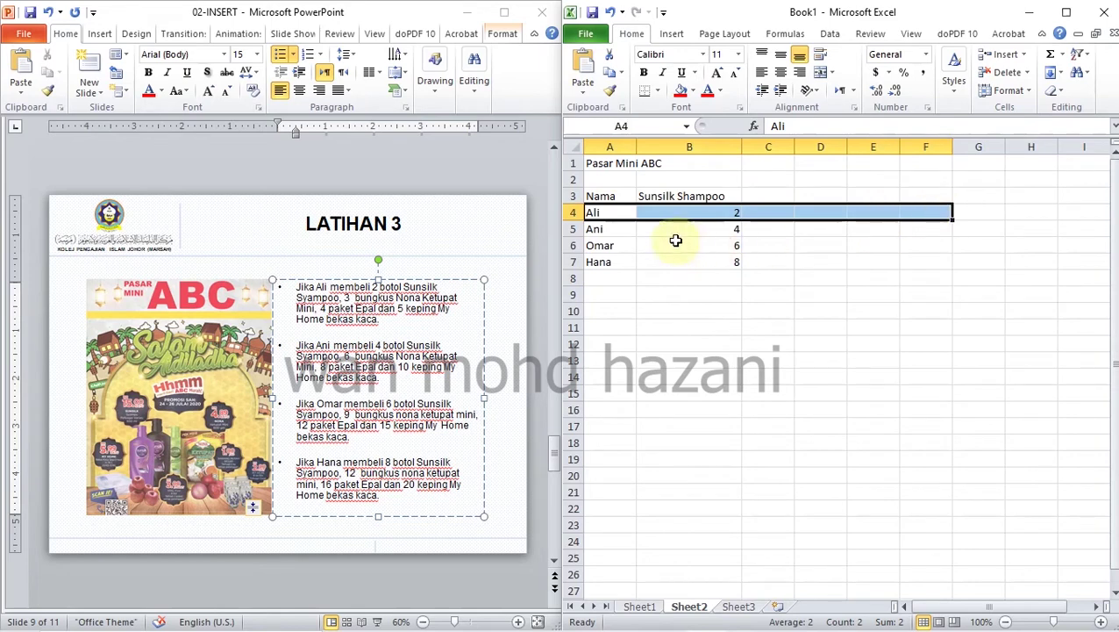
drag(606, 229, 921, 230)
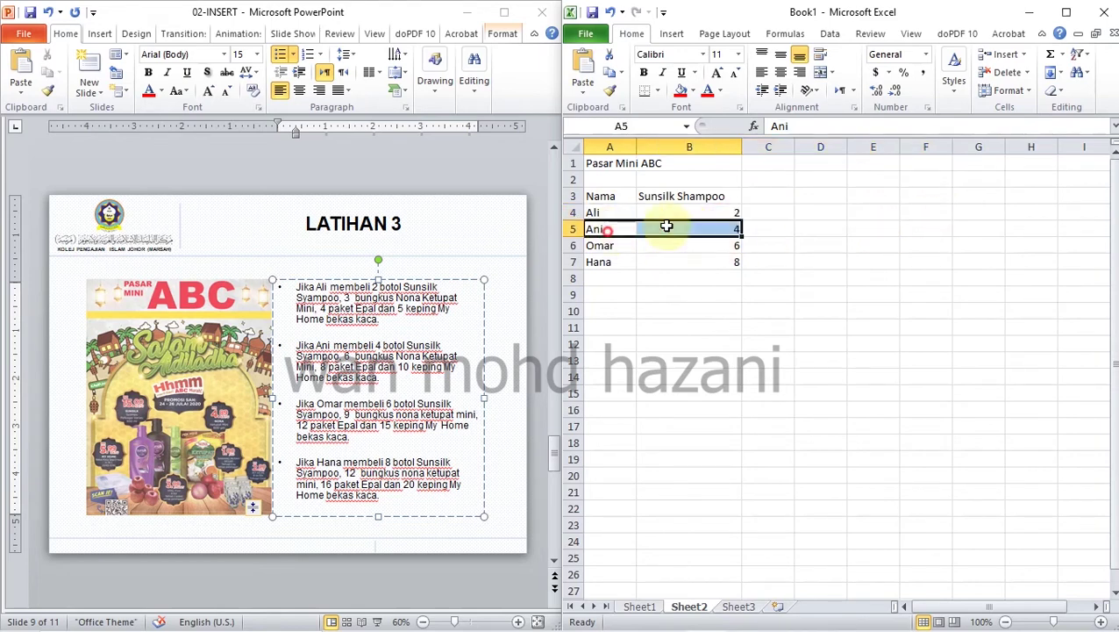
click(594, 229)
click(689, 274)
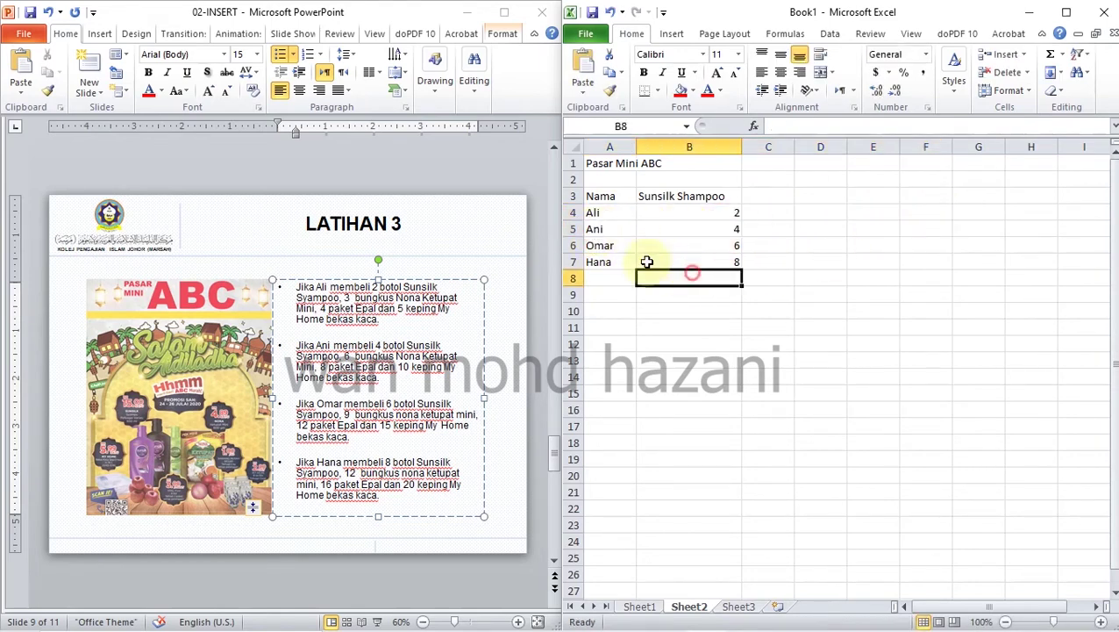
mouse_move(709, 195)
mouse_down()
mouse_move(712, 249)
mouse_move(779, 287)
mouse_up()
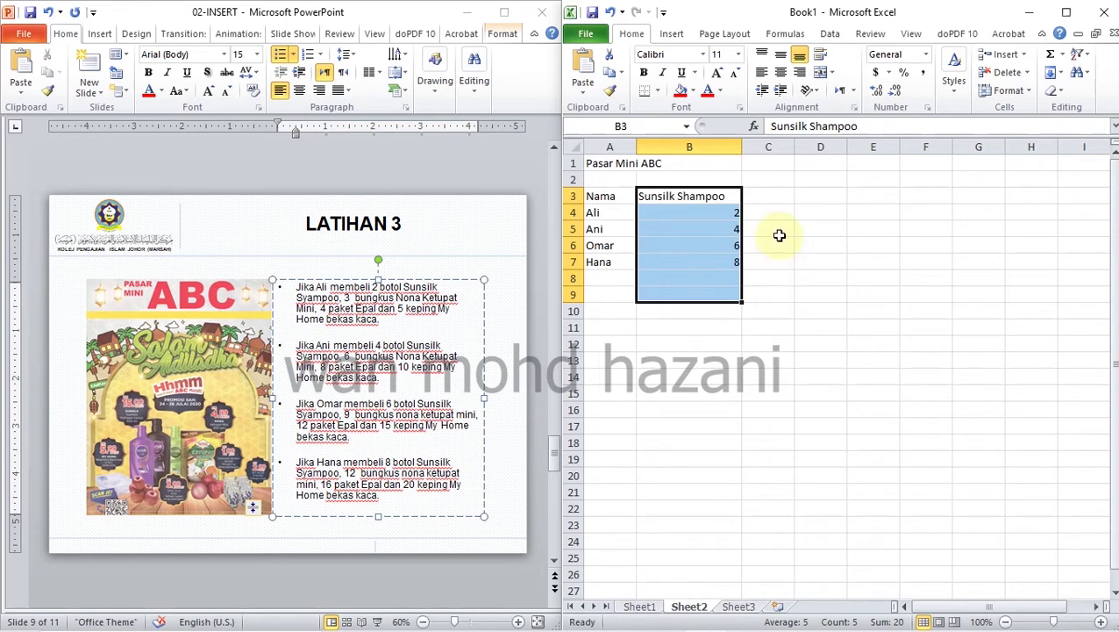
drag(602, 196, 805, 195)
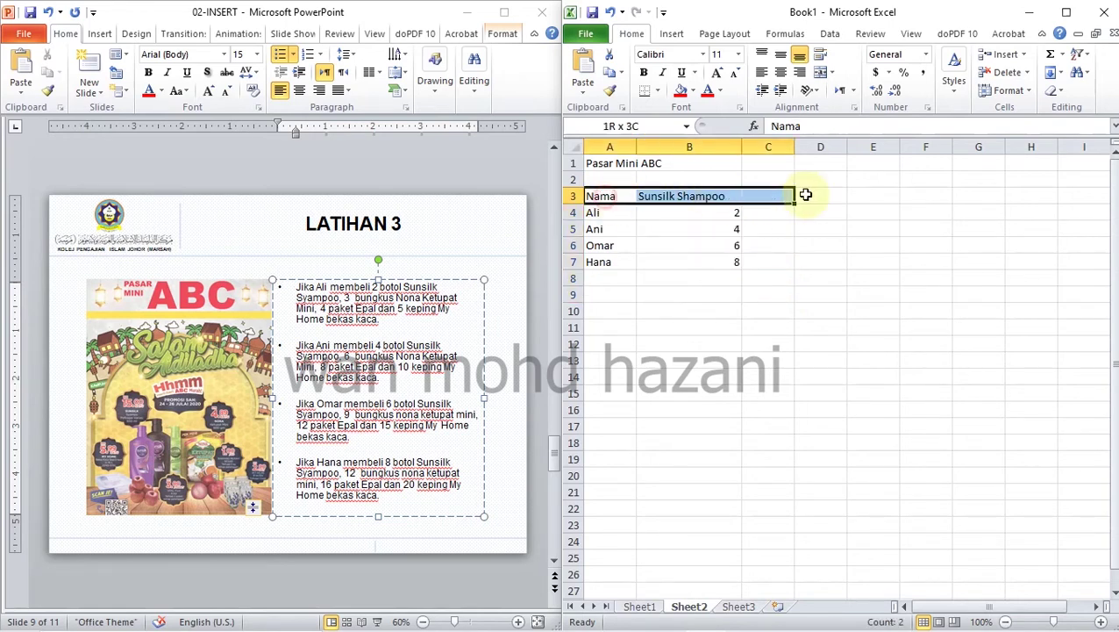
click(715, 278)
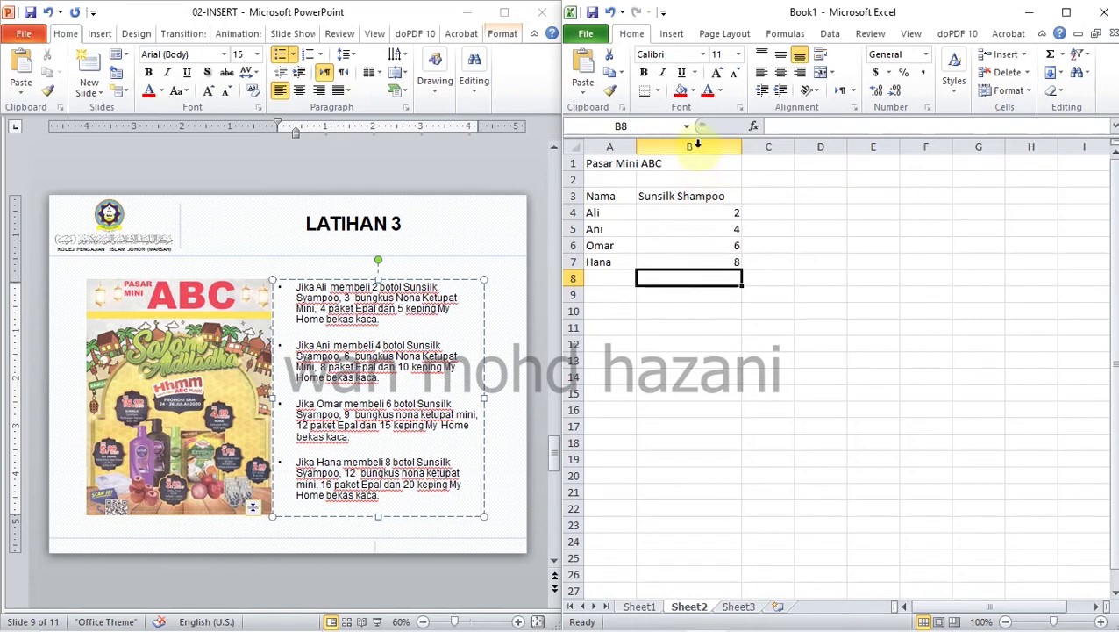
click(698, 145)
click(777, 345)
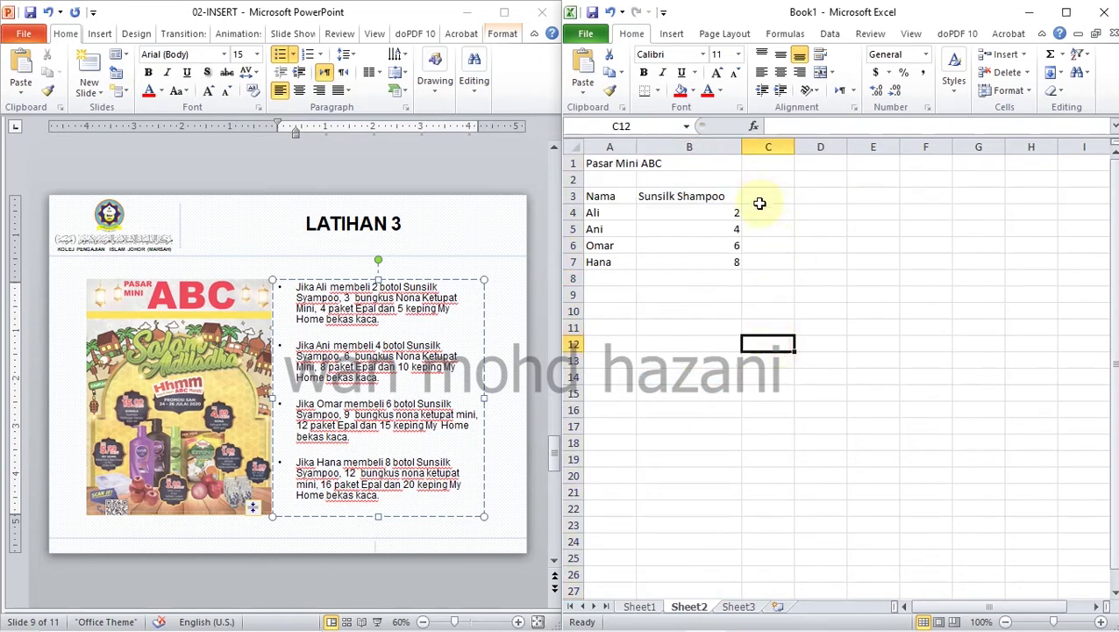
Add the Nona Ketupat heading in C3 and adjust column C's width.
click(766, 194)
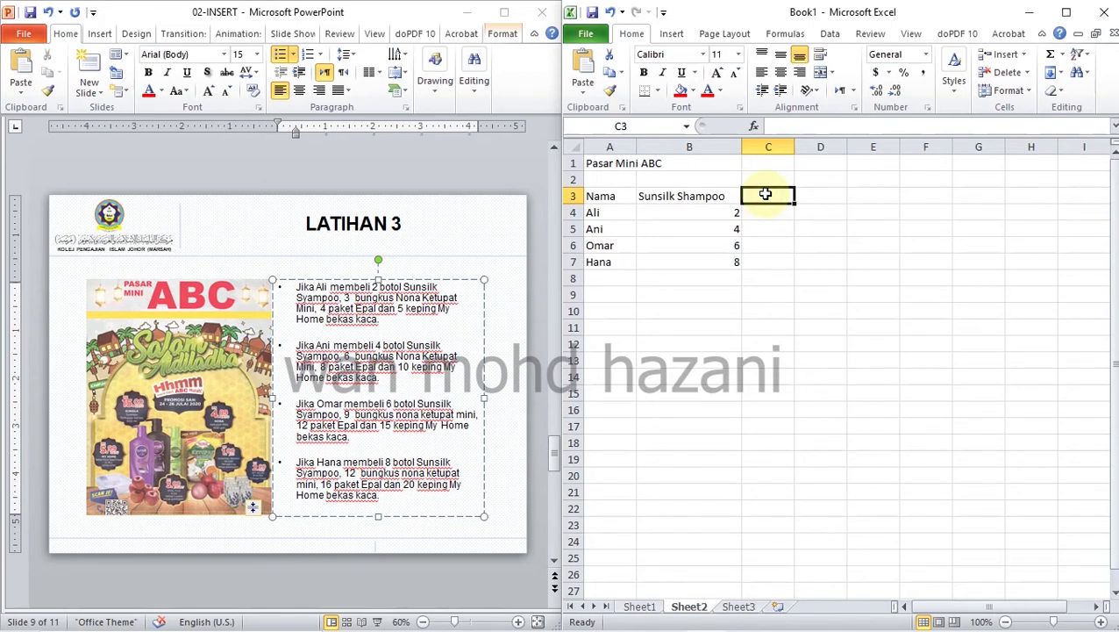
text(Nona)
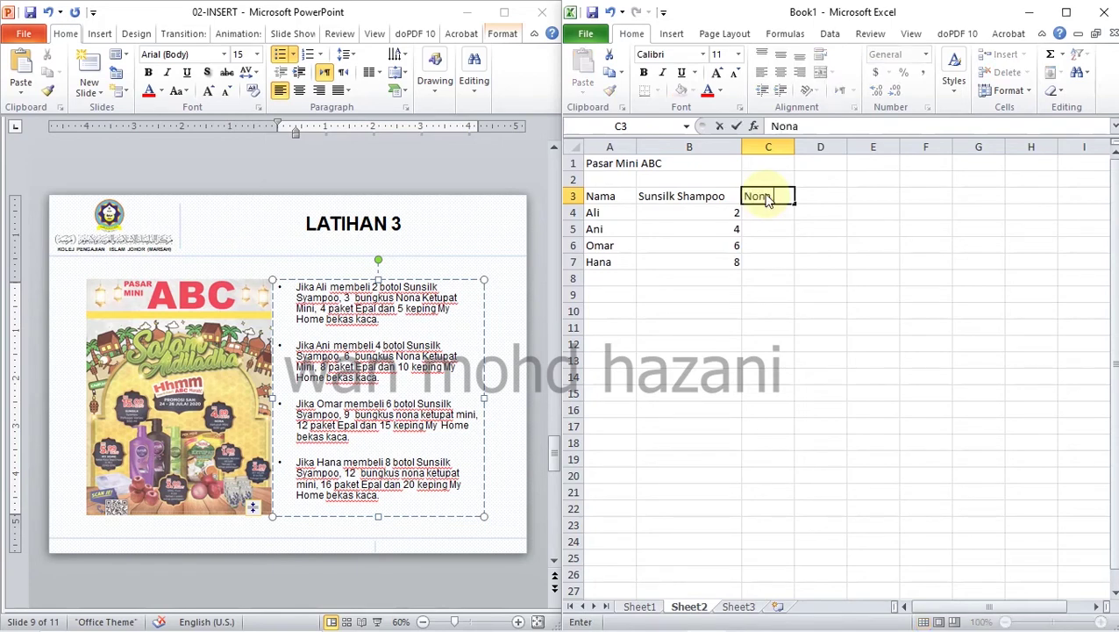
text( Ketupa)
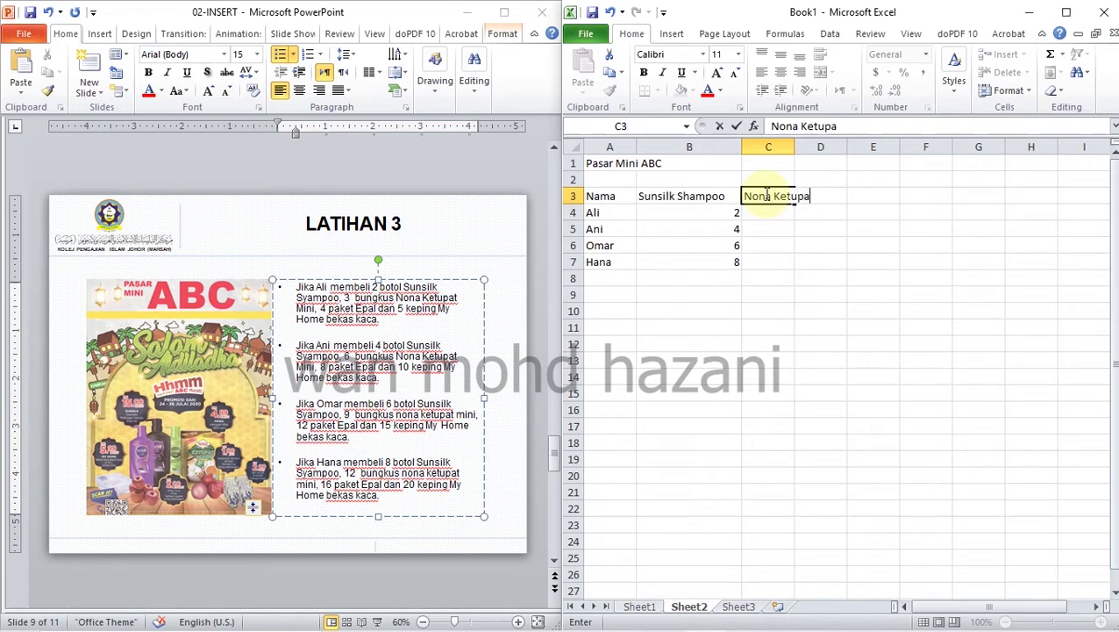
text(t)
key(Return)
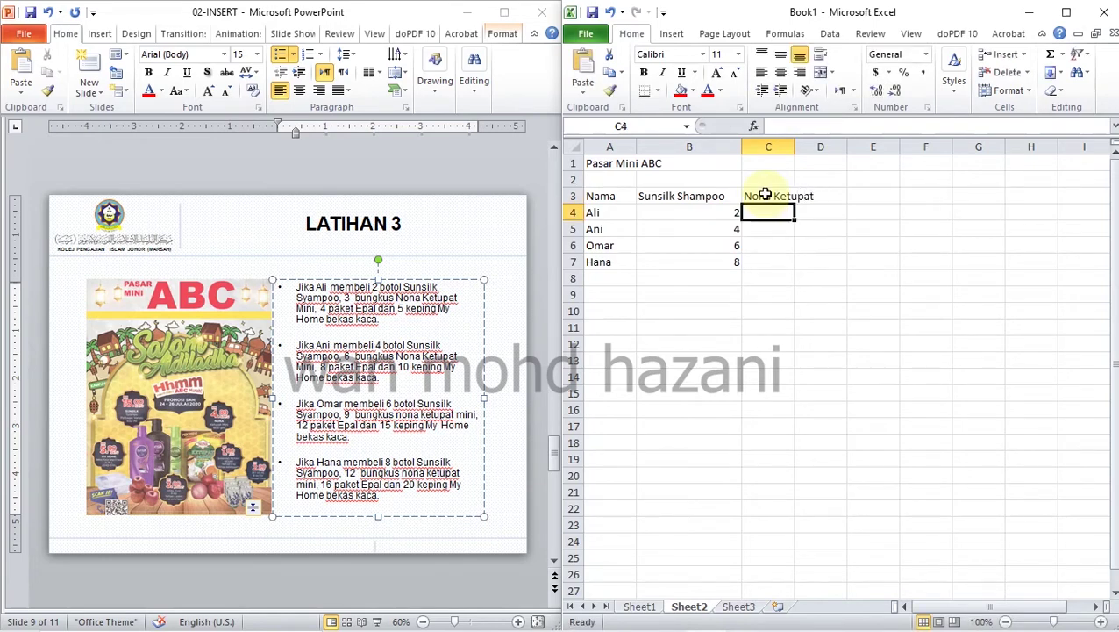
drag(795, 147, 801, 146)
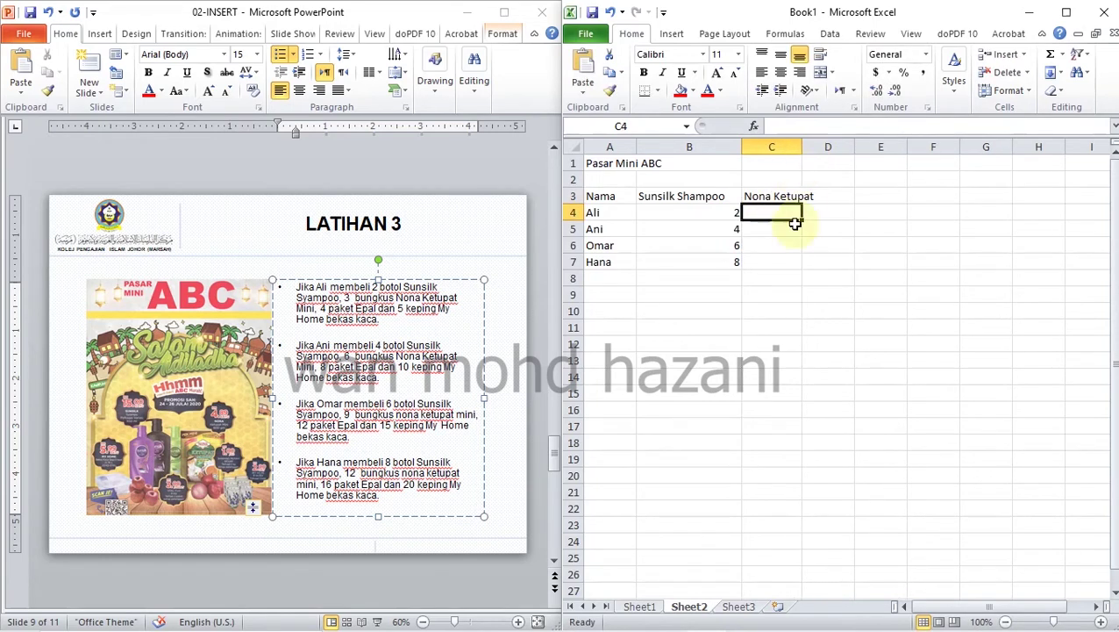
key(Down)
key(Down)
Wrap the Nona Ketupat and Sunsilk Shampoo headings onto two lines and narrow column B.
click(756, 196)
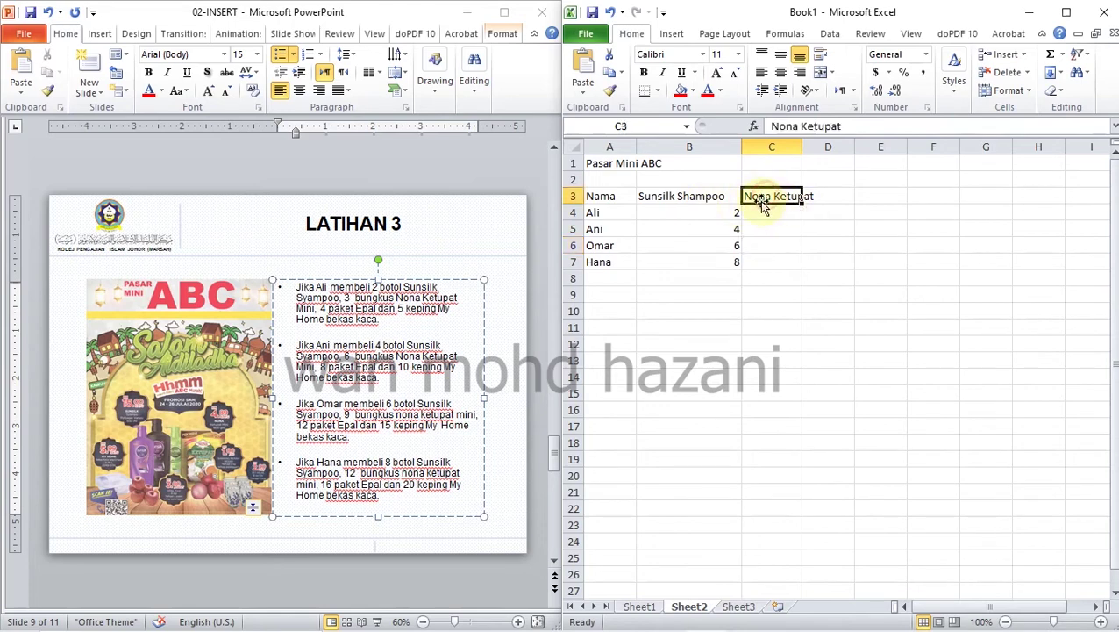
click(821, 56)
click(689, 207)
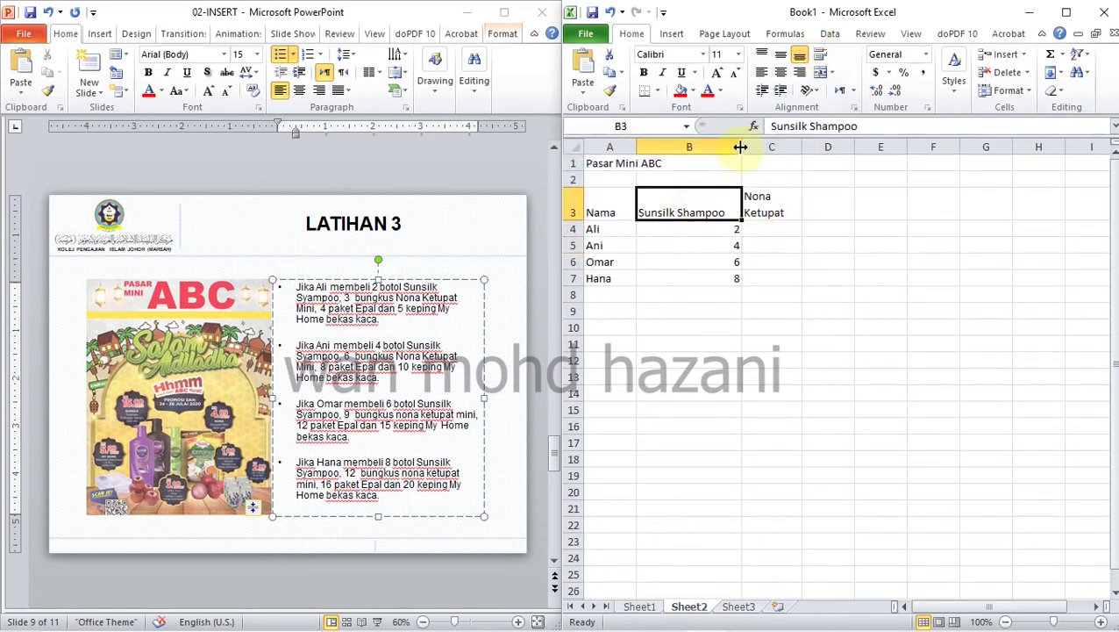
drag(741, 147, 718, 147)
click(820, 58)
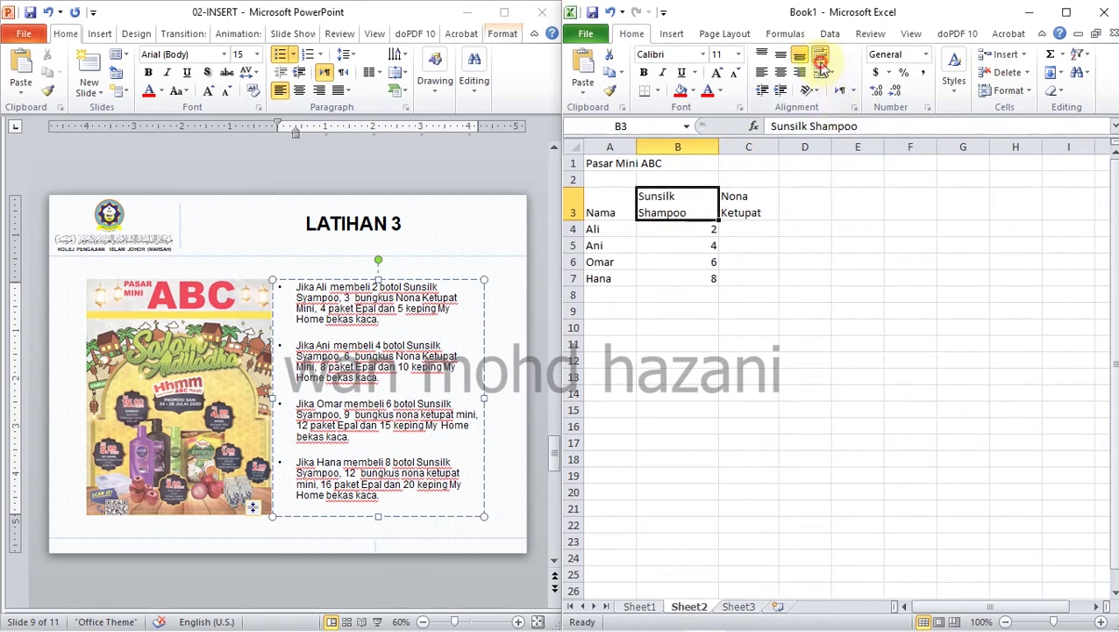
click(726, 275)
click(606, 202)
click(797, 207)
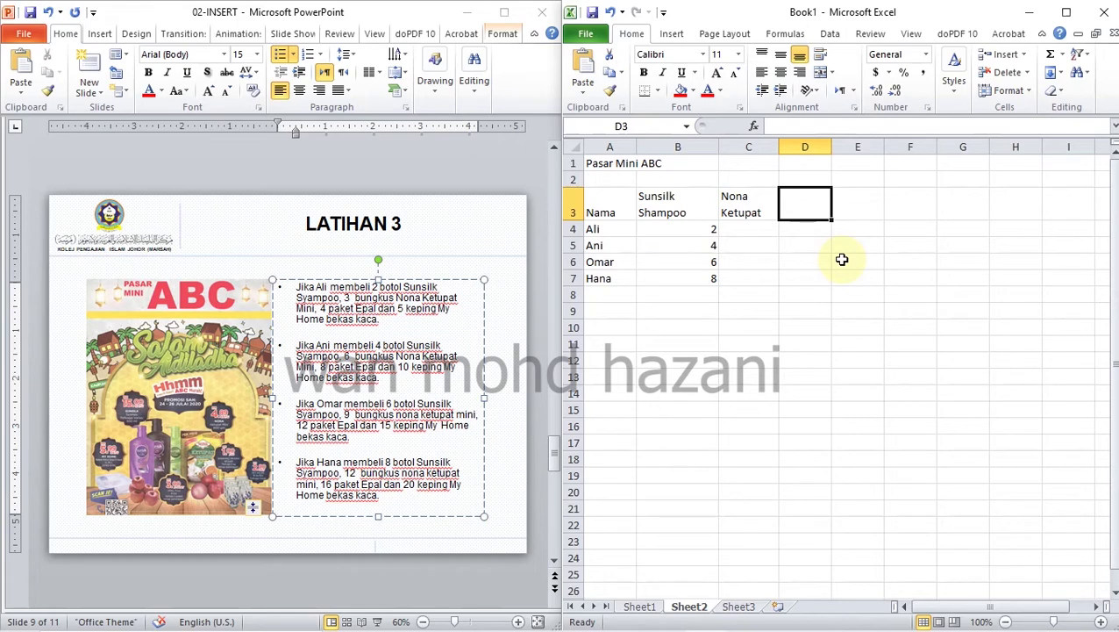
Enter headings Pakel Epal in D3 and My Home Bekas Kaca in E3.
text(Pak)
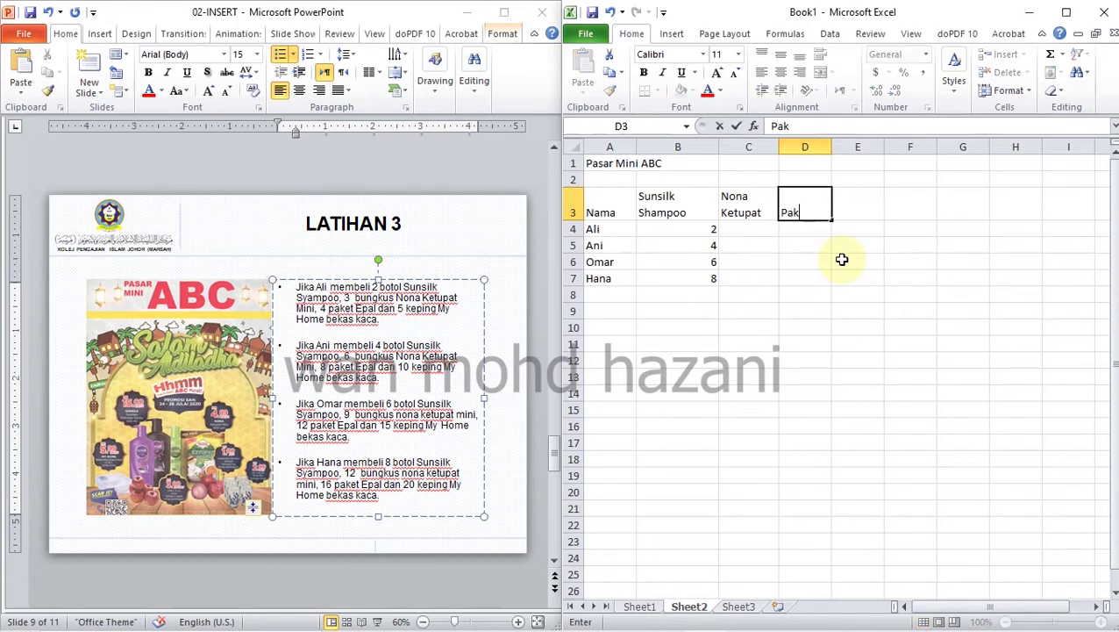
text(elEp)
text(al)
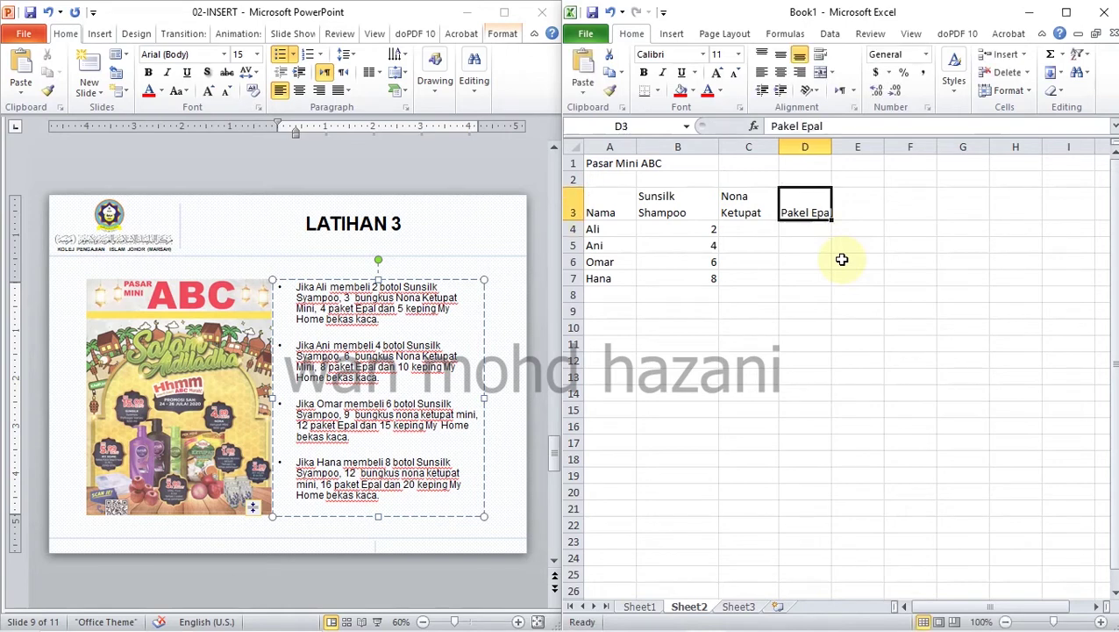
key(Tab)
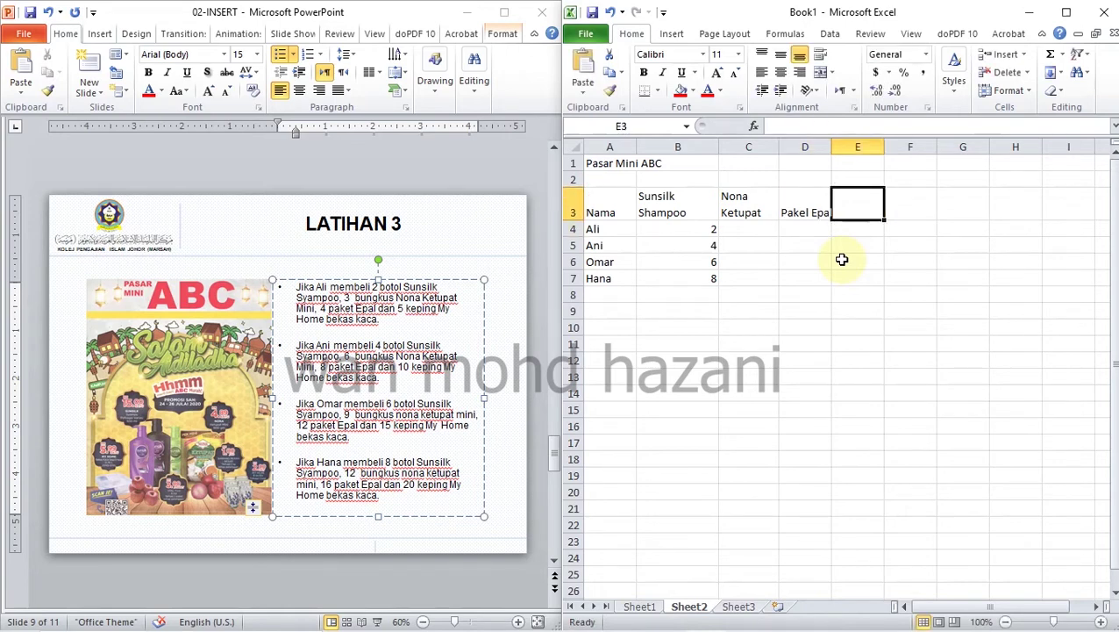
text(My)
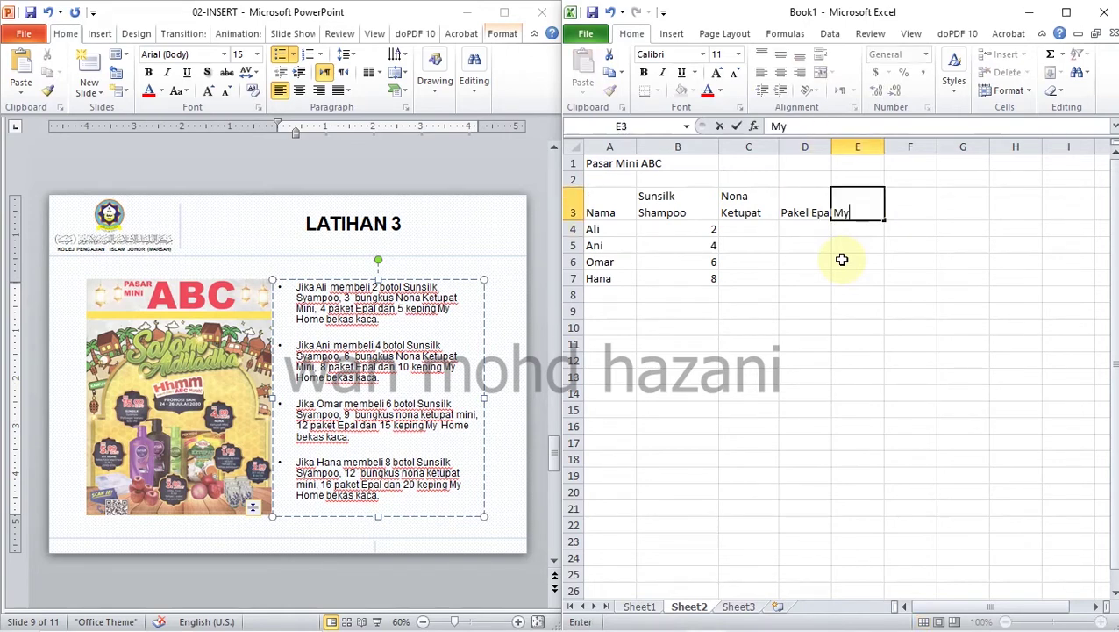
text( HOm)
text(e)
key(BackSpace)
key(BackSpace)
key(BackSpace)
text(o)
text(me Beka)
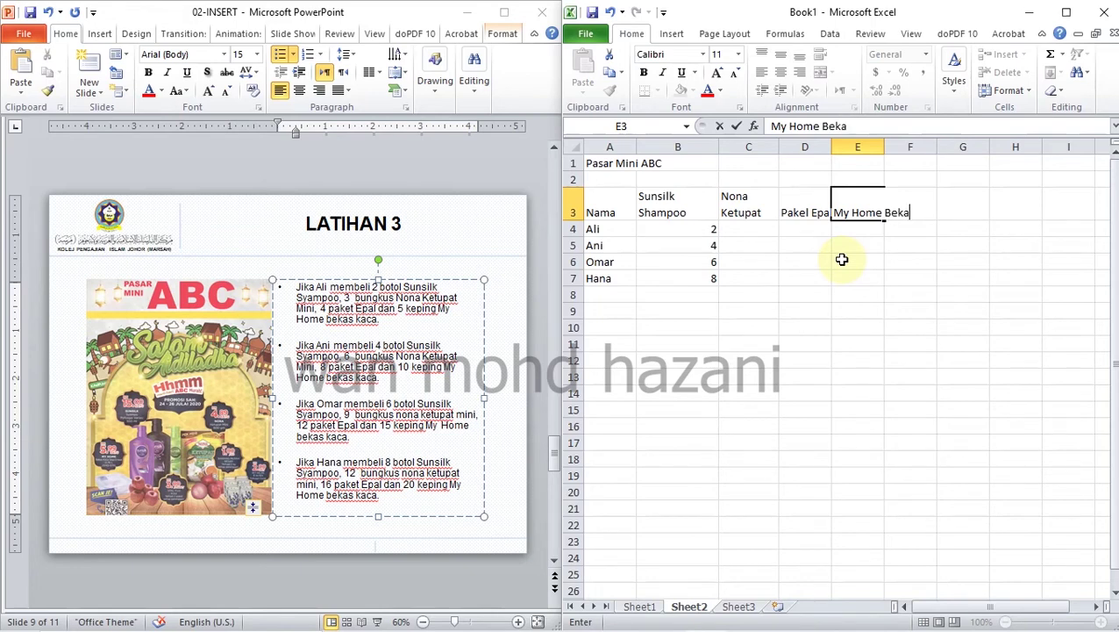
text(s Kaca)
key(Return)
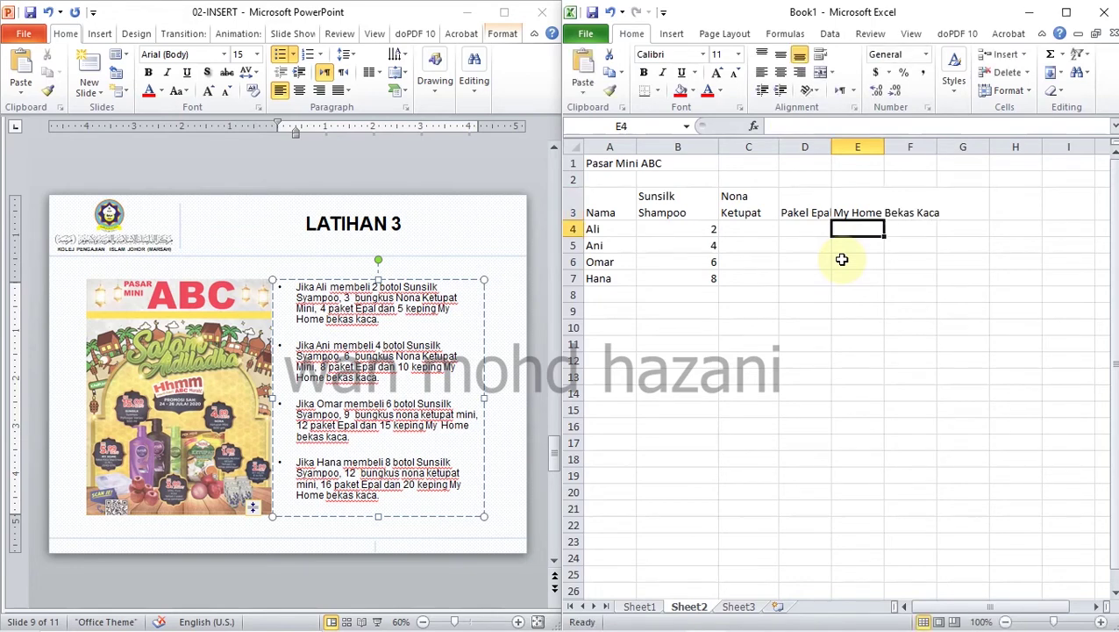
Wrap My Home Bekas Kaca and centre headers A3:E3 horizontally and vertically.
click(858, 201)
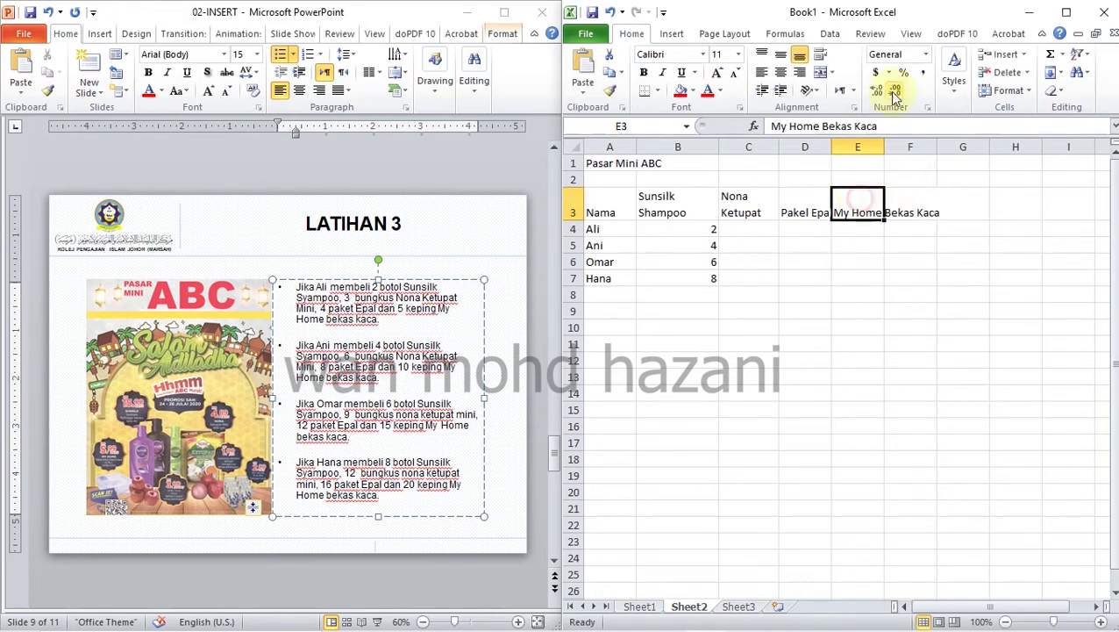
click(821, 56)
click(892, 286)
drag(608, 215, 836, 220)
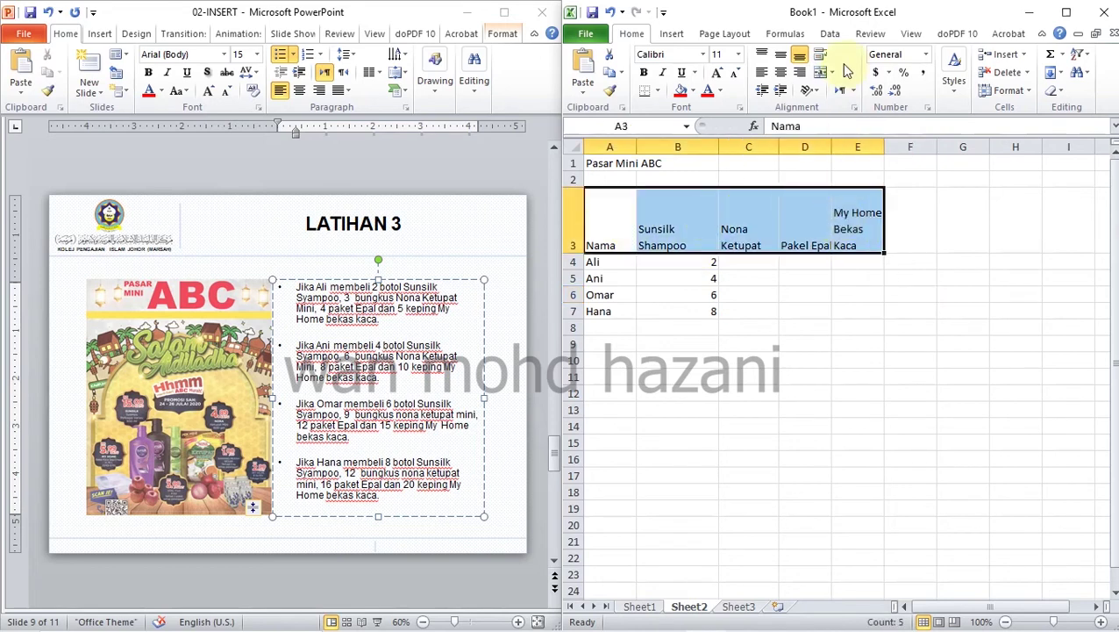
click(780, 72)
click(787, 58)
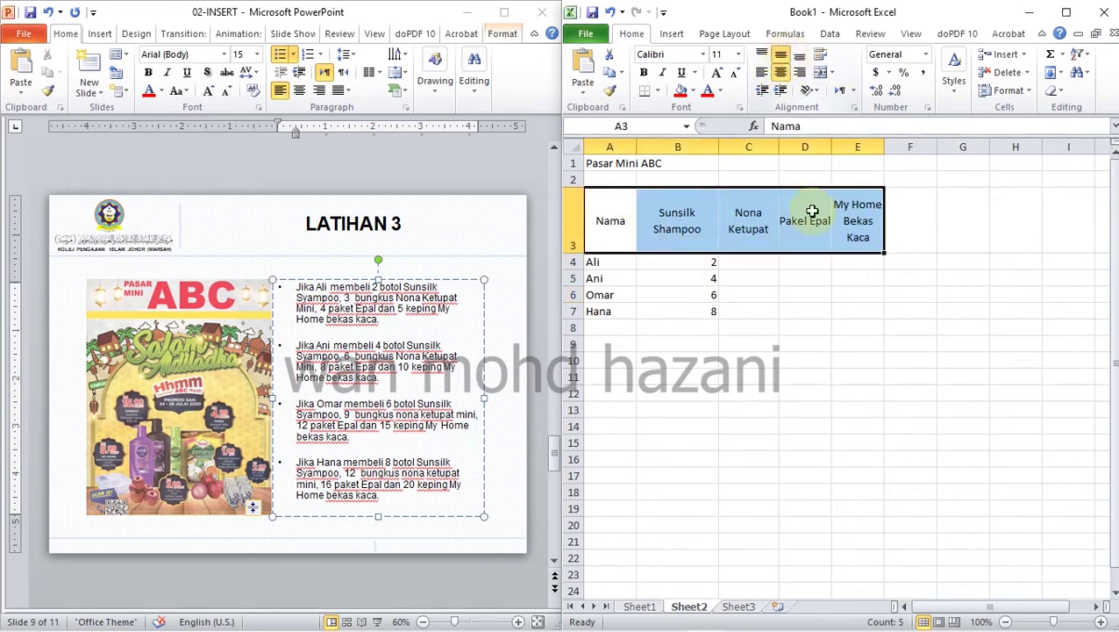
click(813, 278)
Wrap the Pakel Epal heading in D3 onto two lines.
click(812, 221)
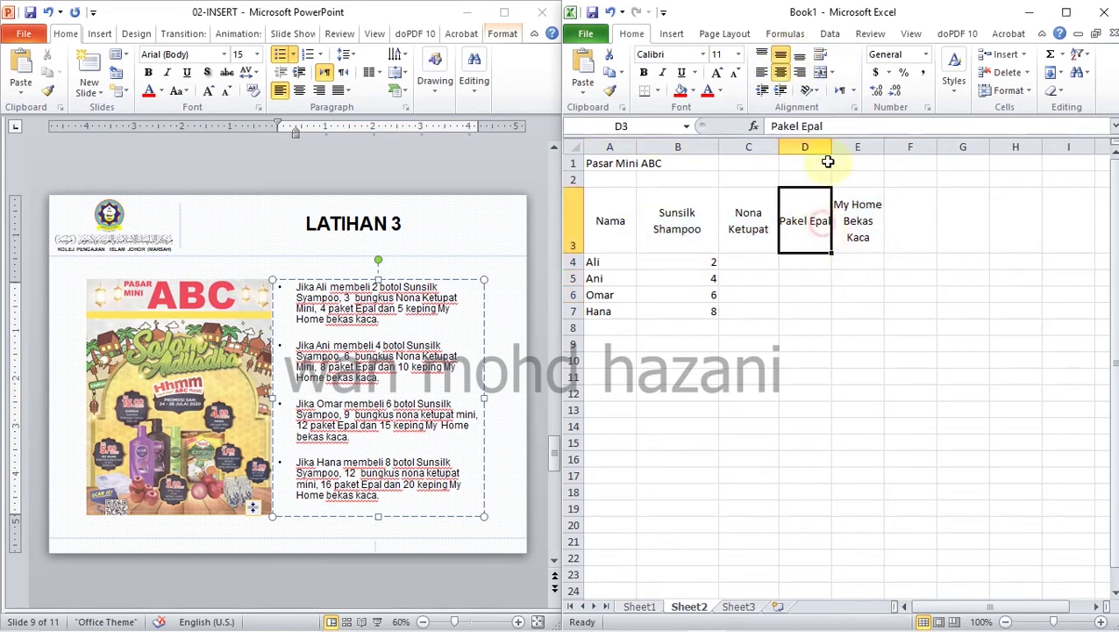
click(820, 56)
click(823, 326)
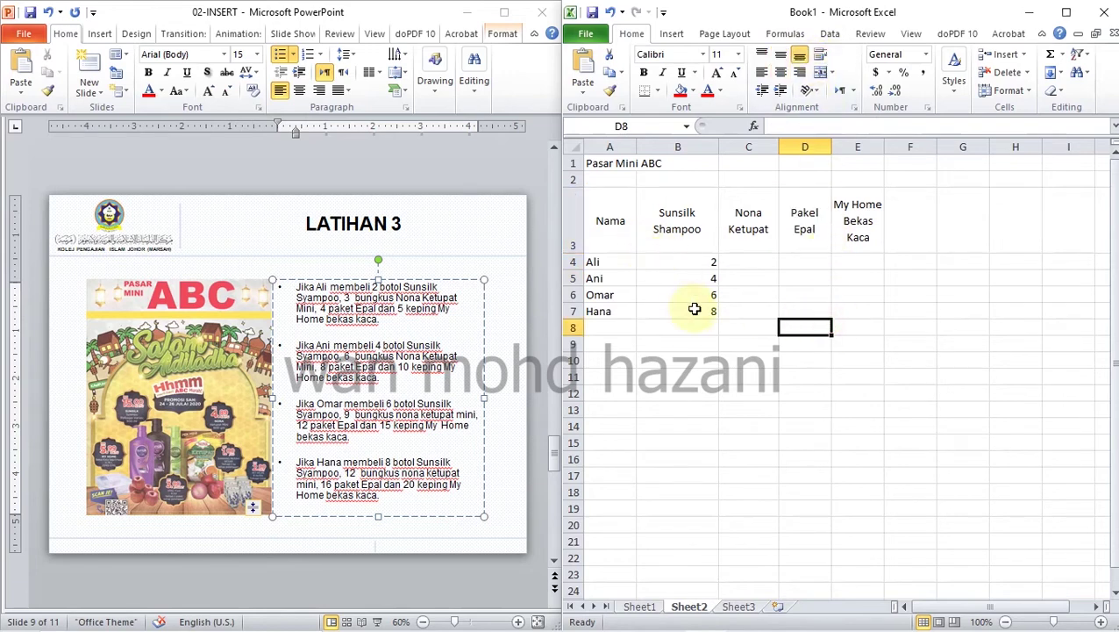
click(751, 261)
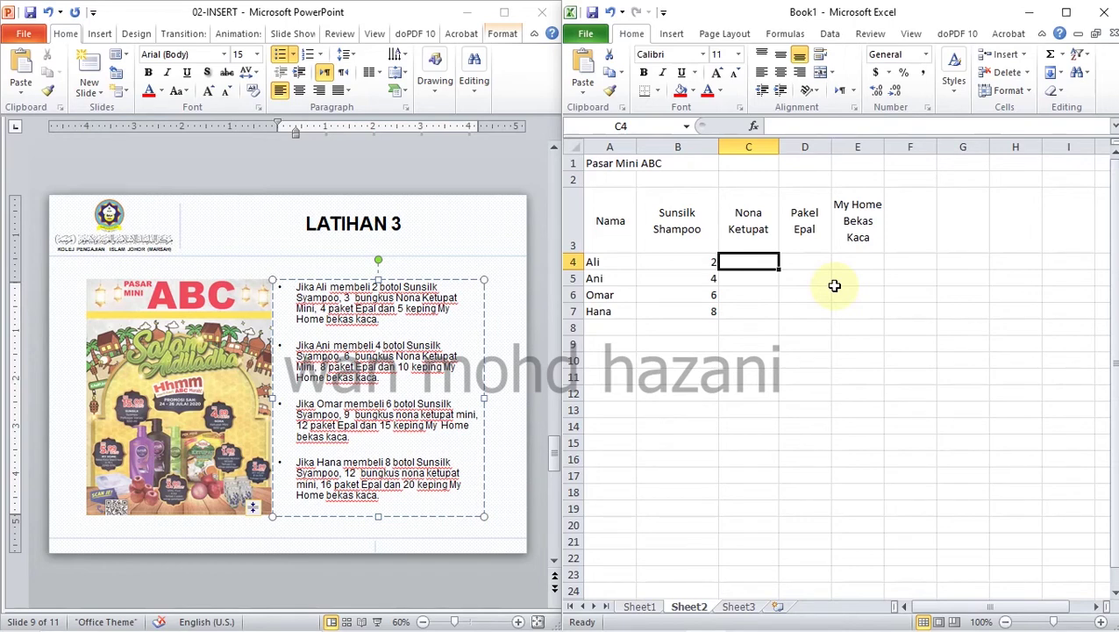
Enter Ali's quantities 3, 4 and 5 for Nona Ketupat, Pakel Epal and My Home Bekas Kaca.
text(3)
key(Tab)
text(4)
key(Tab)
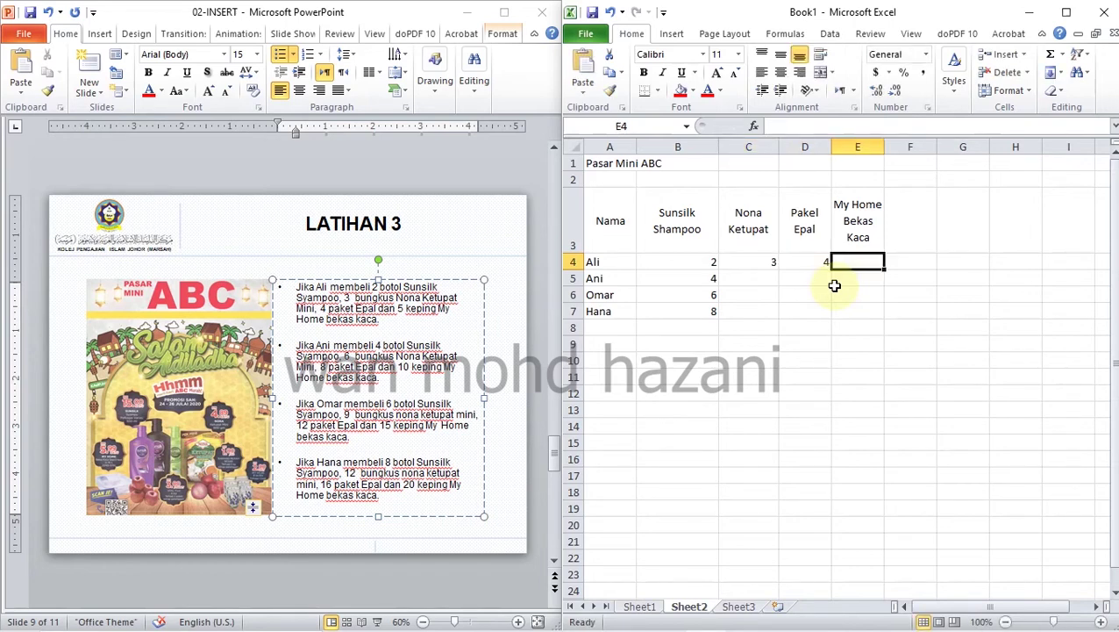
text(5)
key(Down)
key(Left)
key(Left)
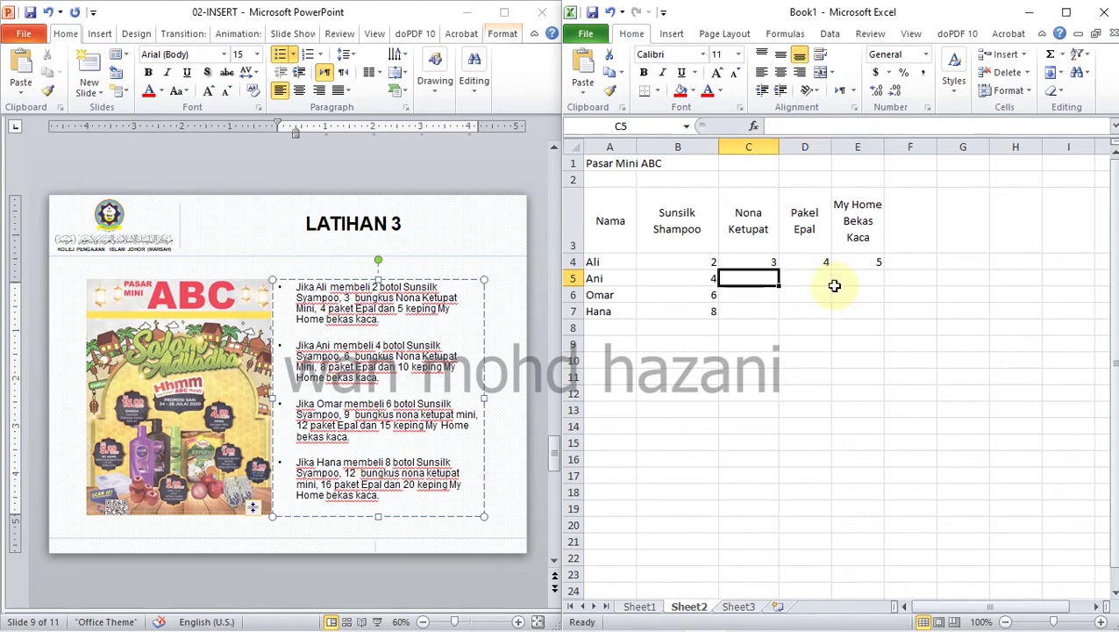
Enter Ani's quantities 6, 8 and 10 across row 5.
drag(384, 370, 301, 345)
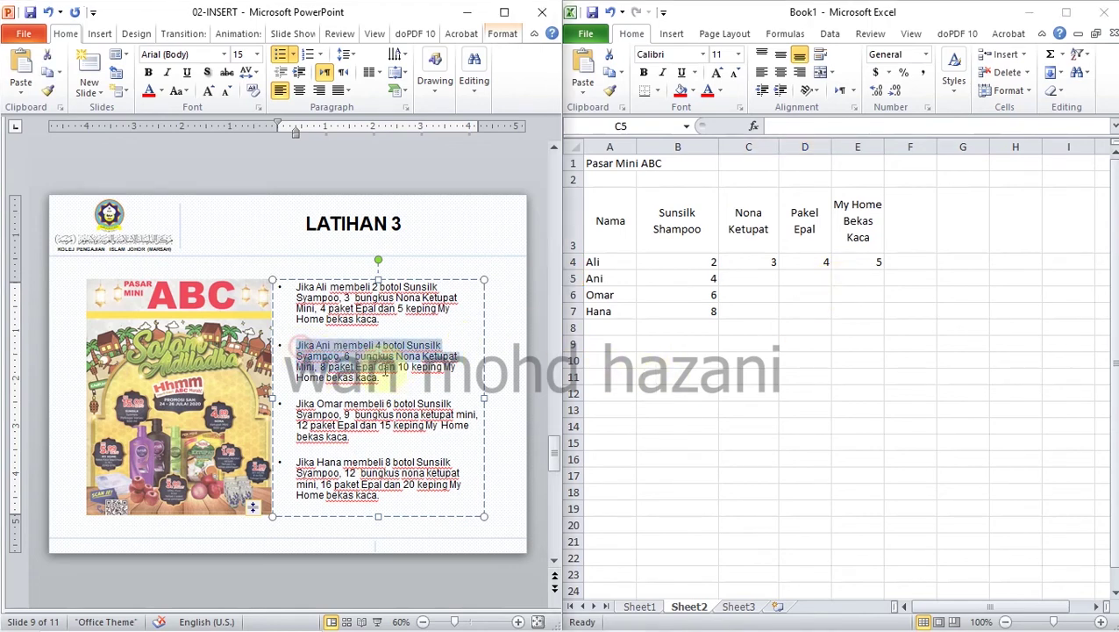
click(754, 275)
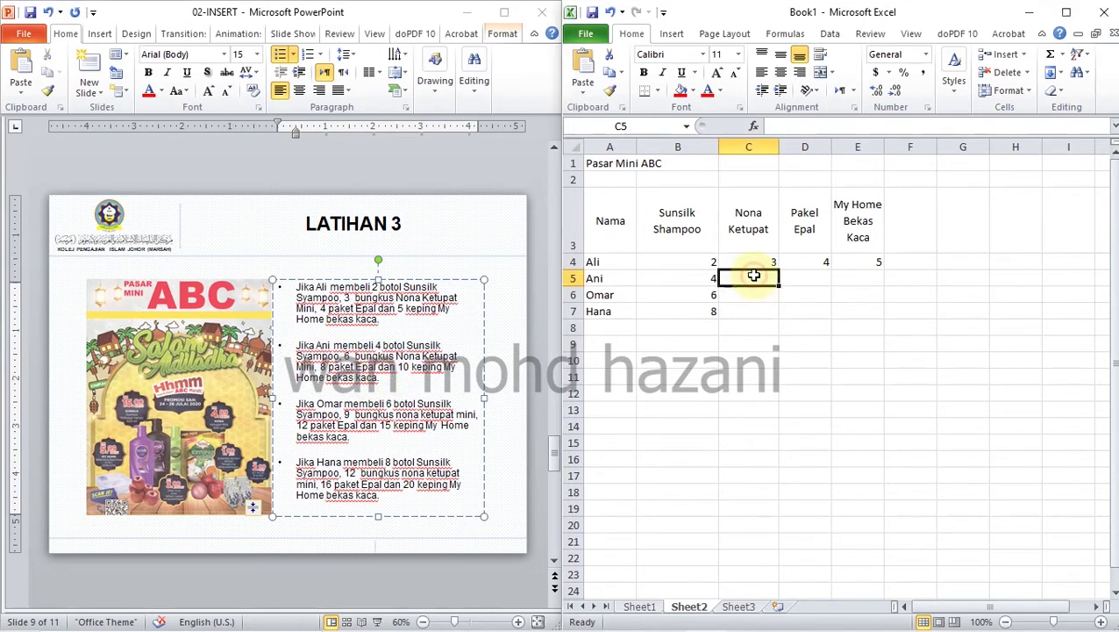
text(6)
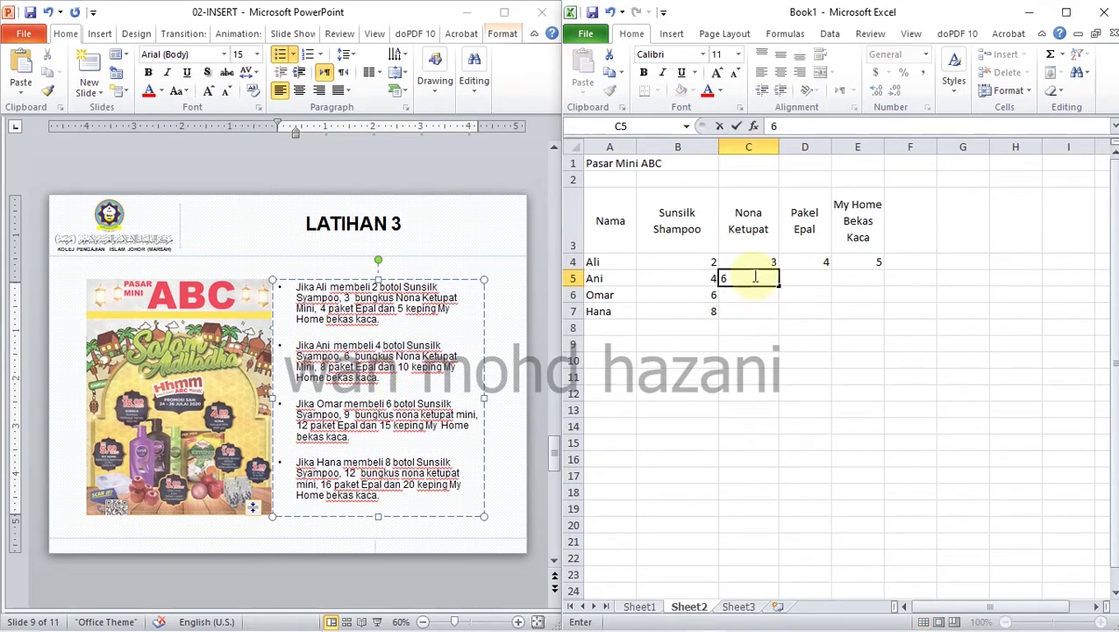
key(Tab)
text(8)
key(Tab)
text(1)
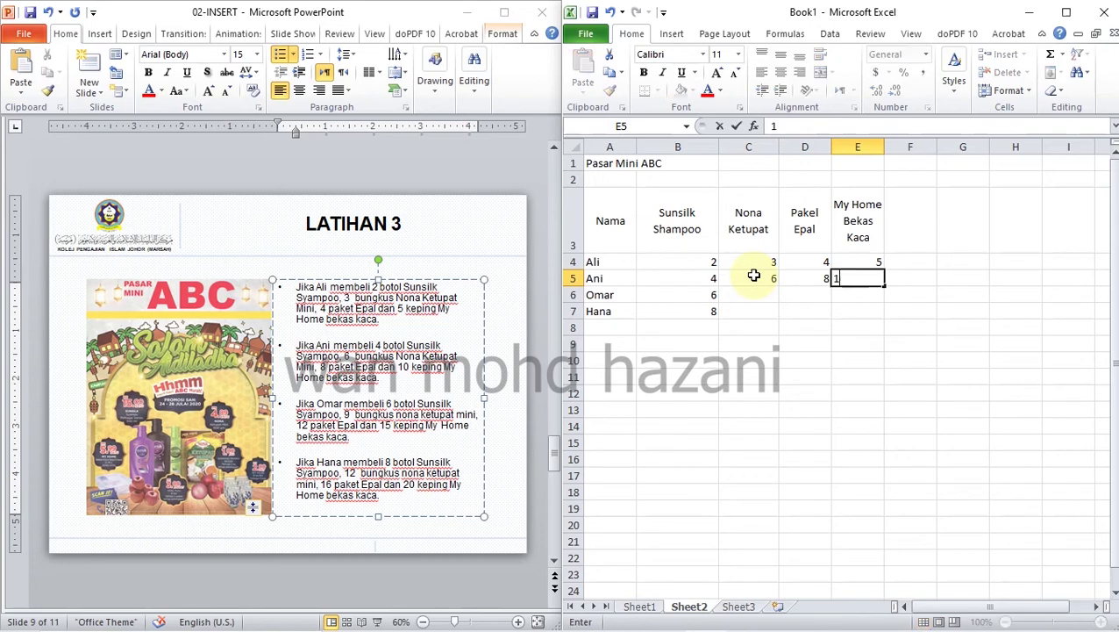
key(Return)
key(Left)
key(Left)
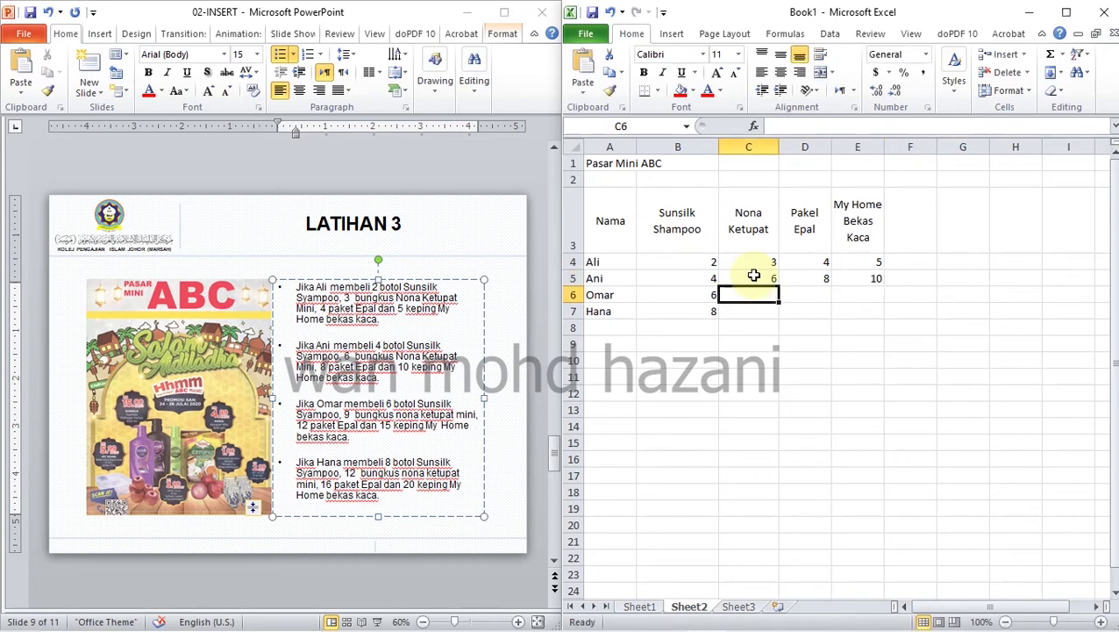
Enter Omar's quantities 9, 12 and 15 across row 6.
text(9)
key(Tab)
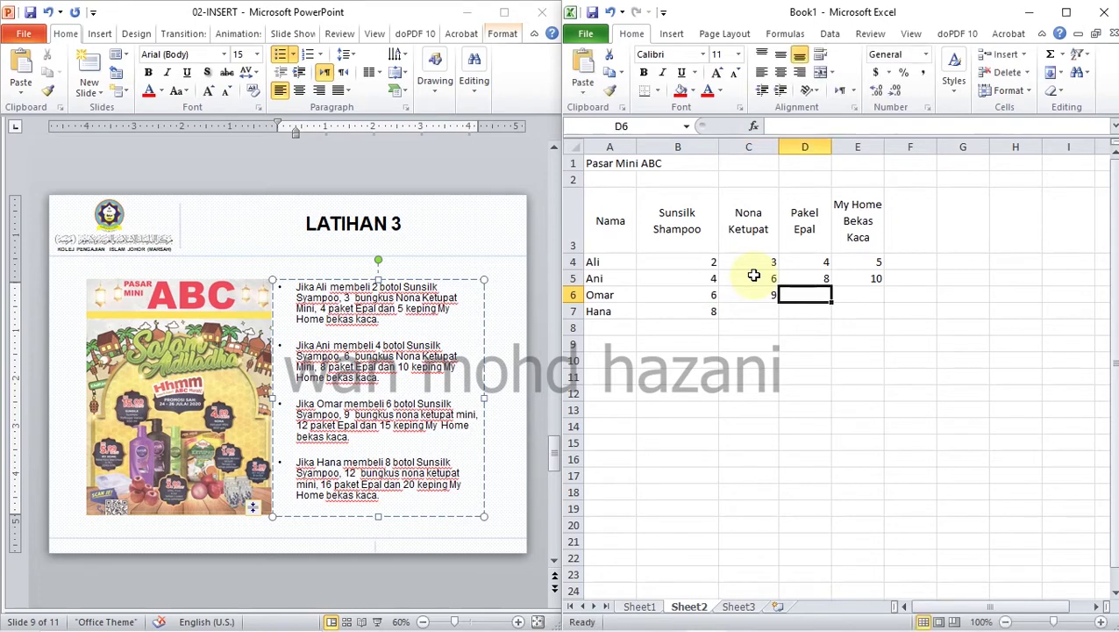
text(12)
key(Tab)
text(15)
key(Down)
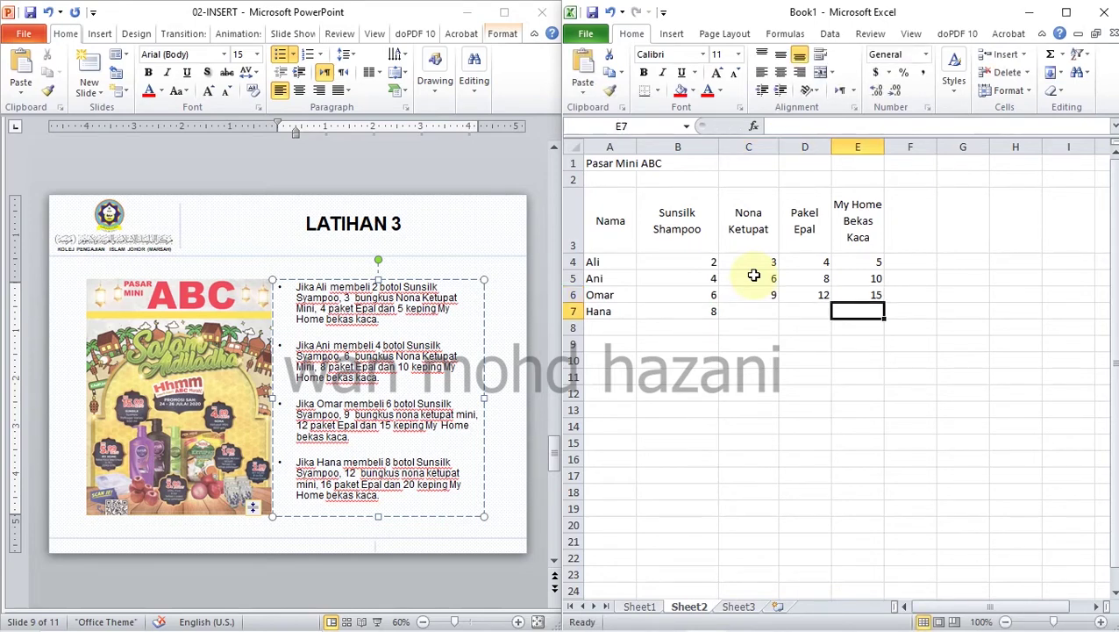
key(Left)
key(Left)
key(Left)
key(Right)
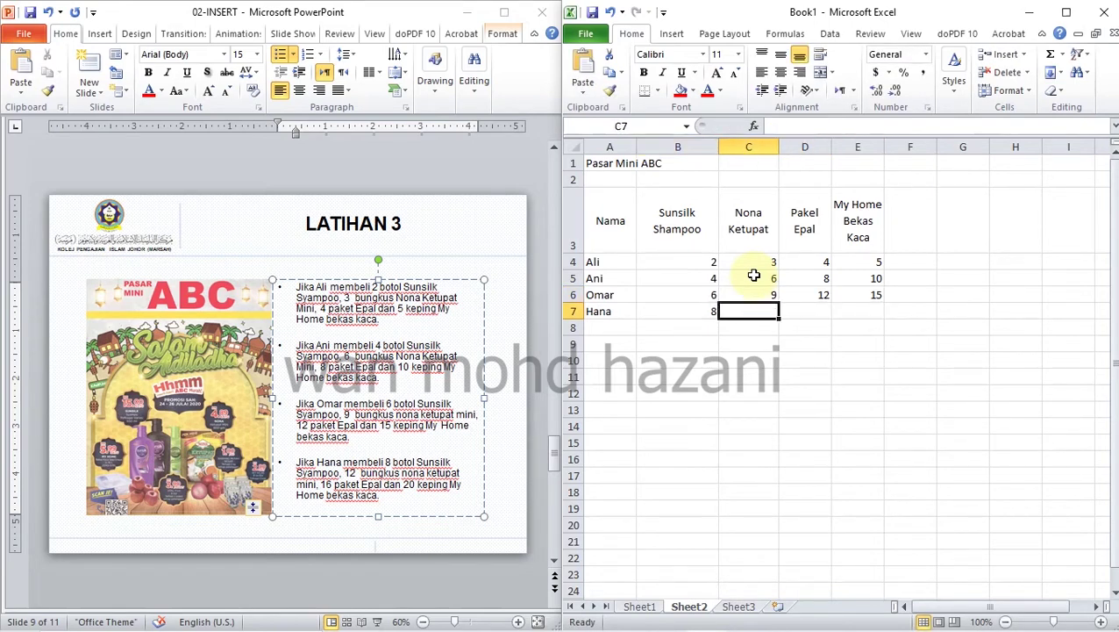
Enter Hana's quantities 12, 16 and 20 across row 7.
text(12)
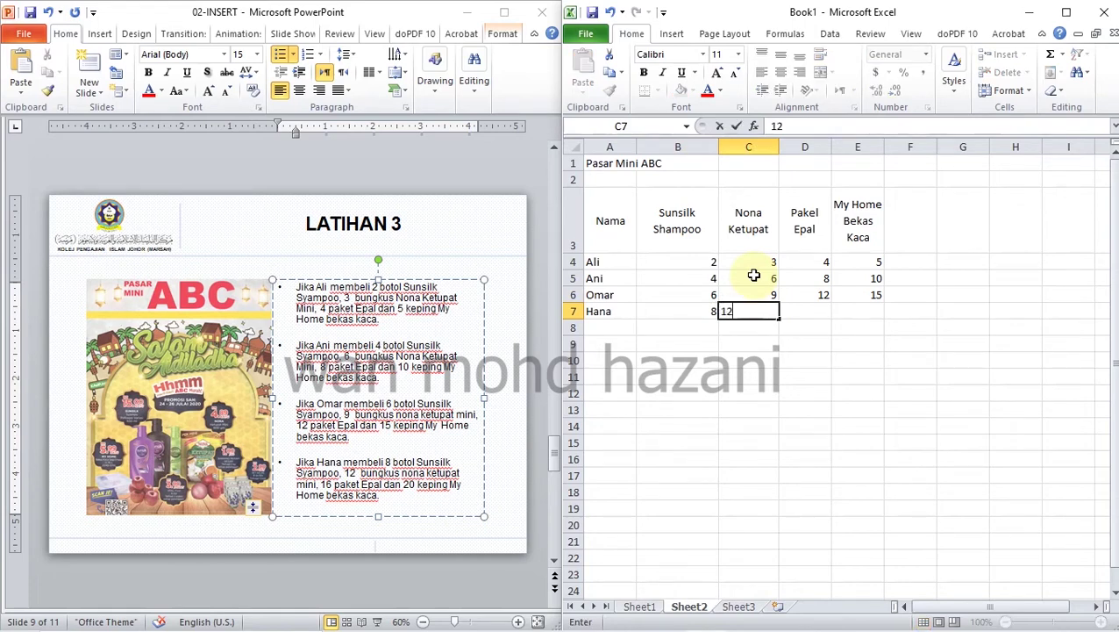
key(Tab)
text(16)
key(Tab)
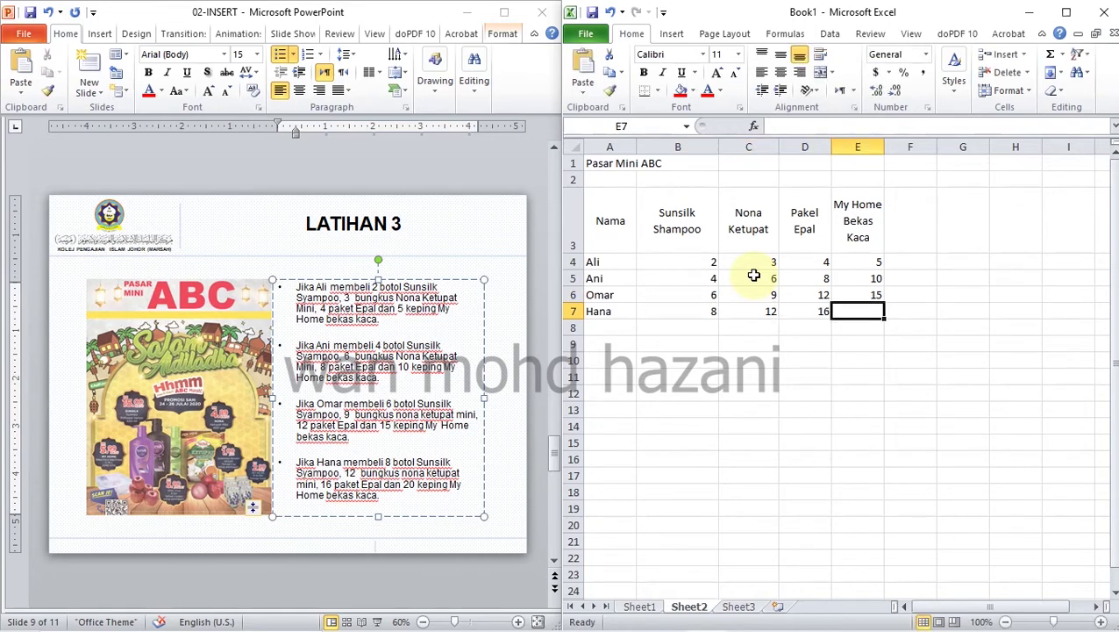
text(20)
key(Tab)
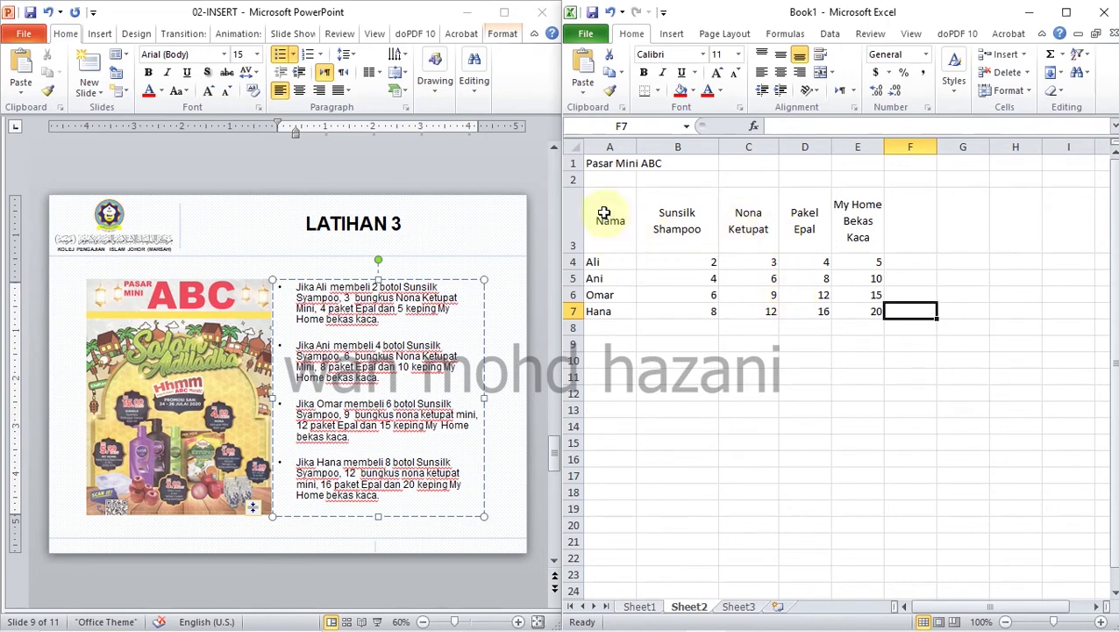
Centre the whole table A3:E7 horizontally and narrow column B.
drag(603, 213, 849, 314)
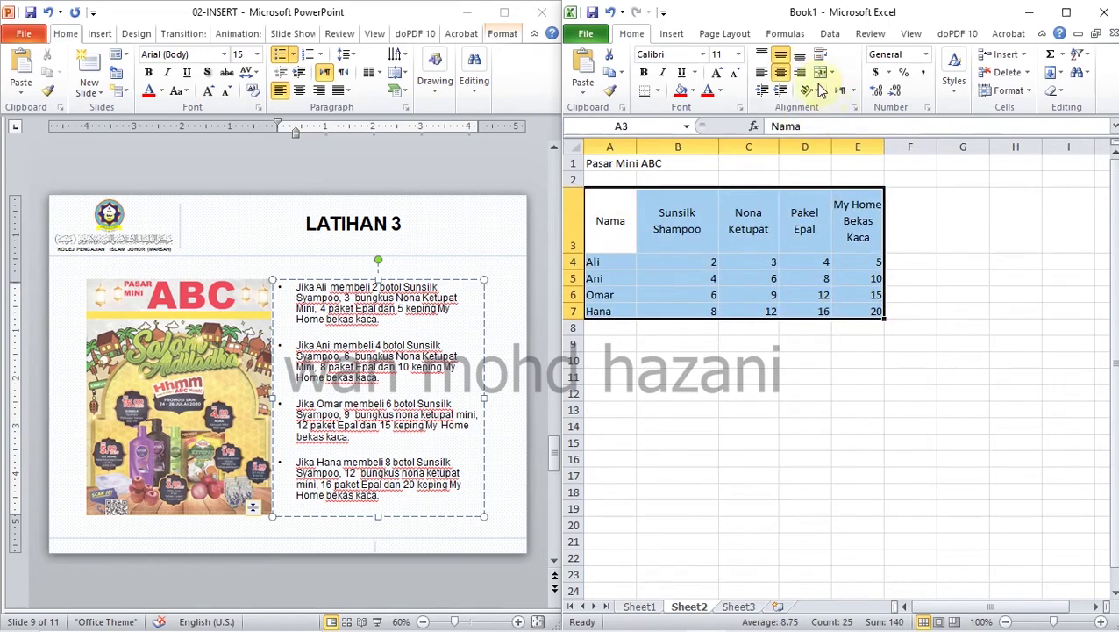
click(780, 72)
click(779, 72)
click(727, 387)
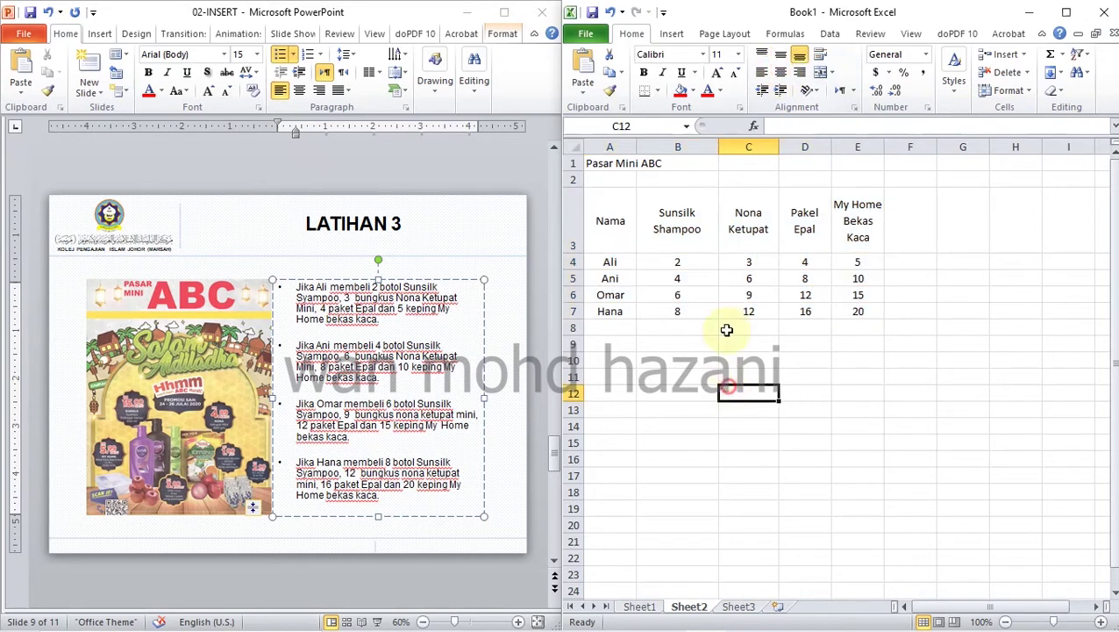
drag(719, 147, 702, 146)
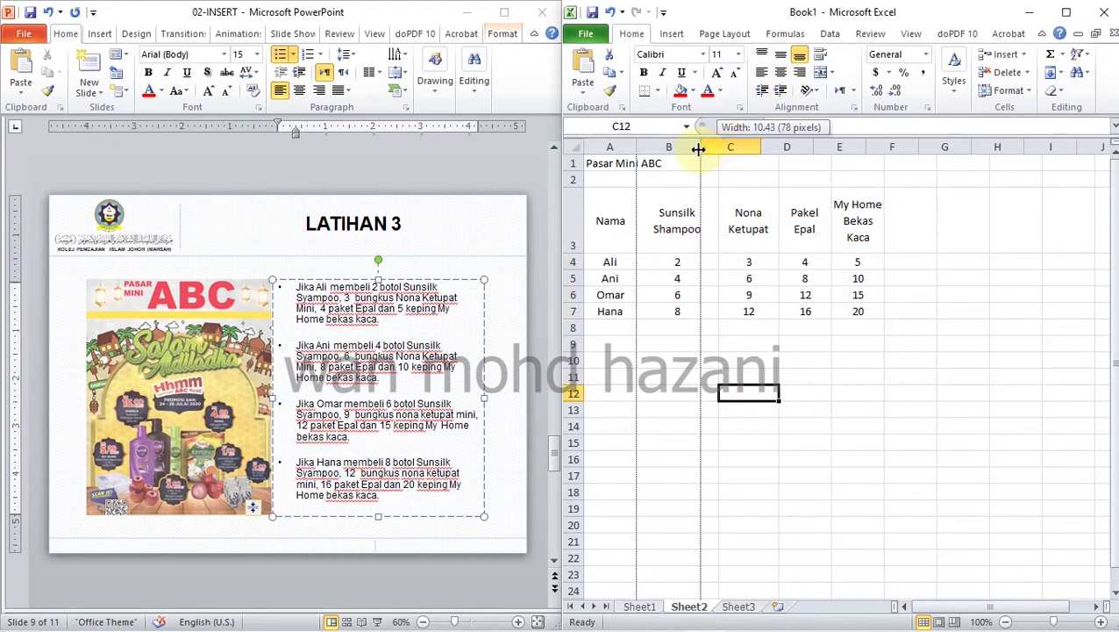
click(757, 276)
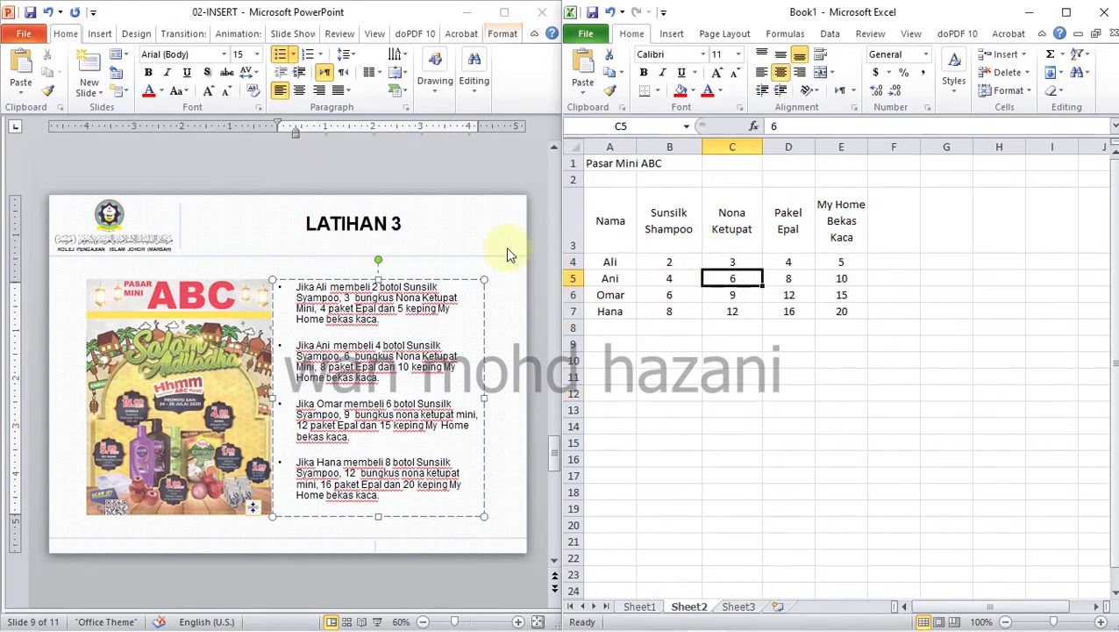
Check the PowerPoint slide, then select the Nama, Sunsilk Shampoo and Nona Ketupat columns.
click(430, 19)
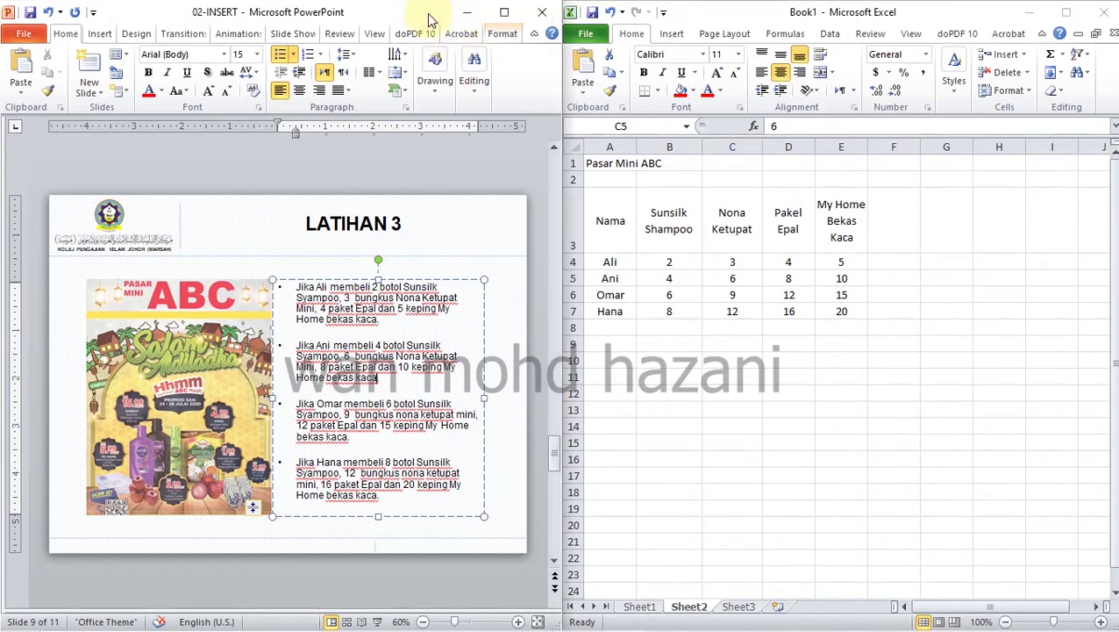
click(616, 220)
drag(616, 219, 614, 311)
drag(669, 220, 670, 311)
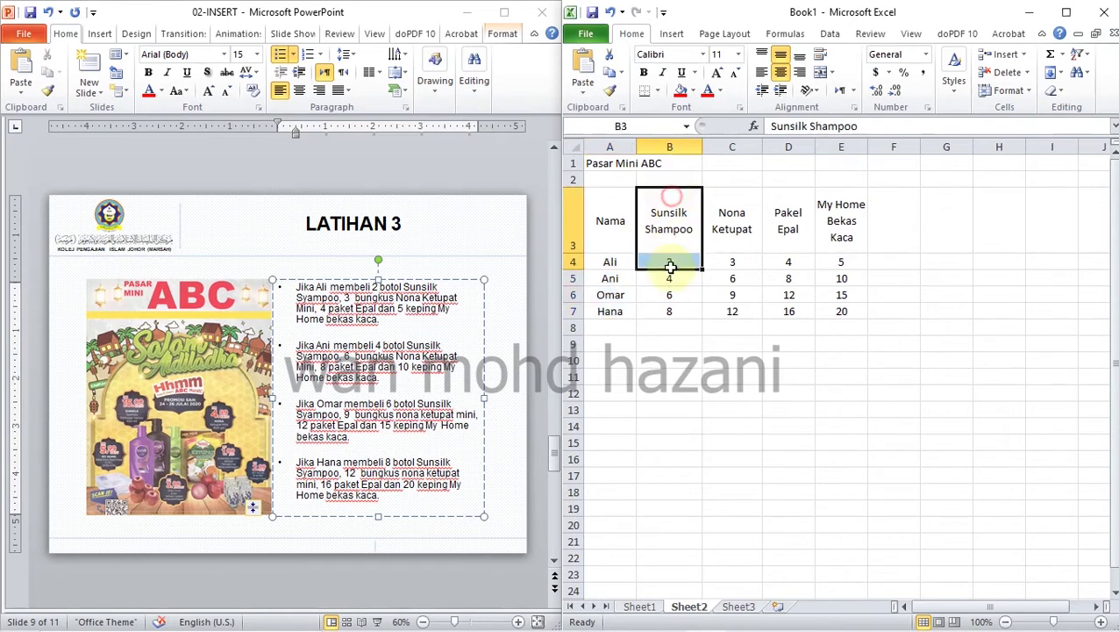
drag(612, 220, 610, 312)
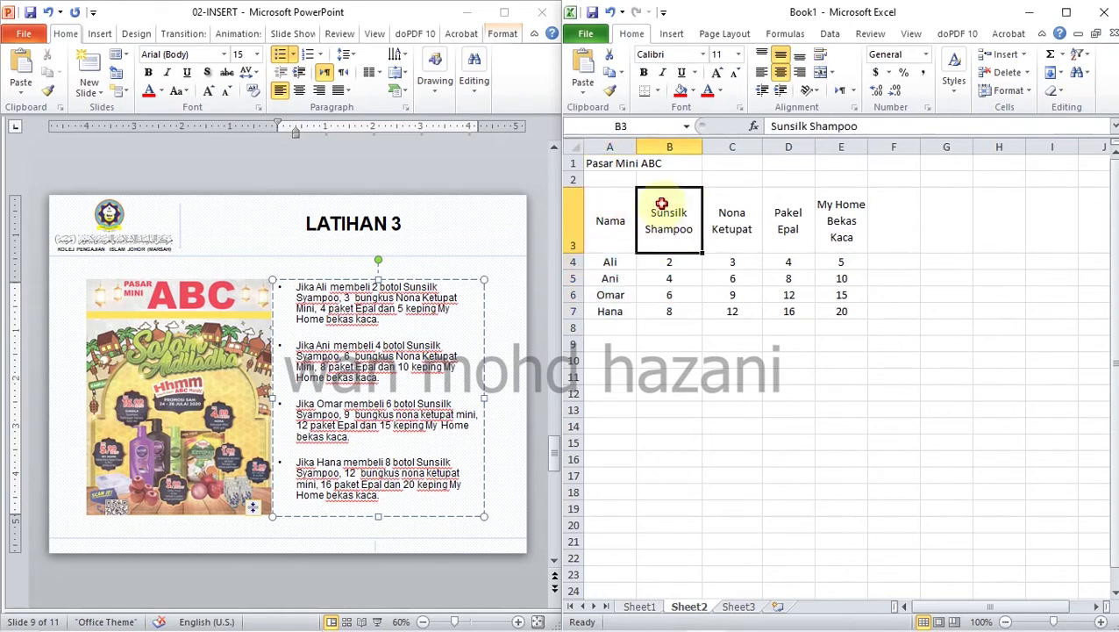
drag(667, 219, 662, 303)
drag(731, 219, 731, 311)
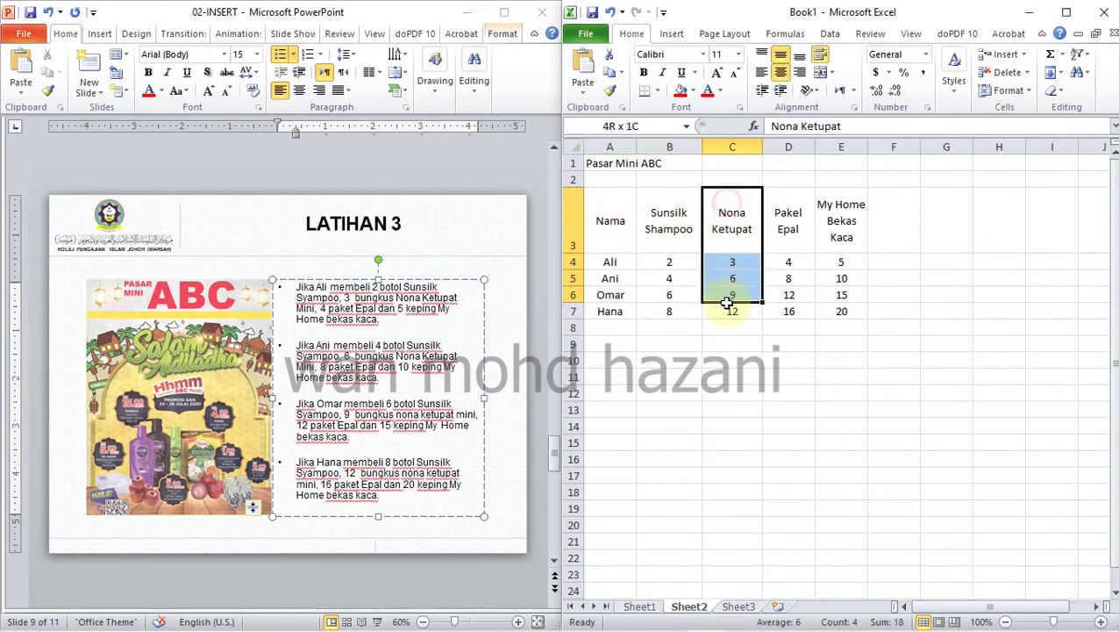
Correct the D3 heading from Pakel Epal to Paket Epal in the formula bar.
click(789, 224)
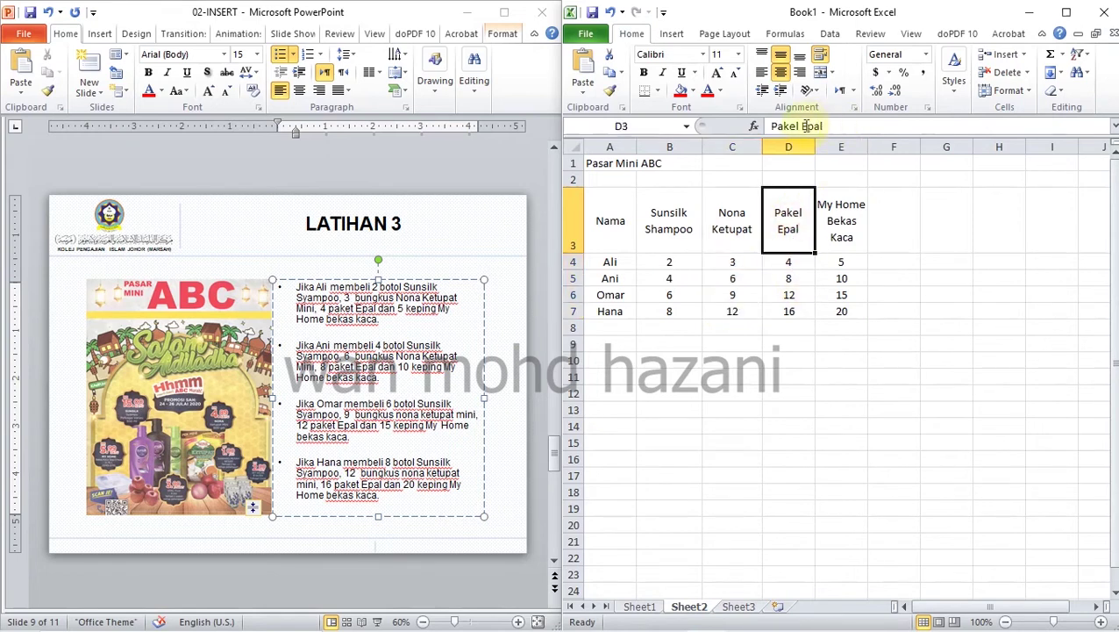
click(796, 126)
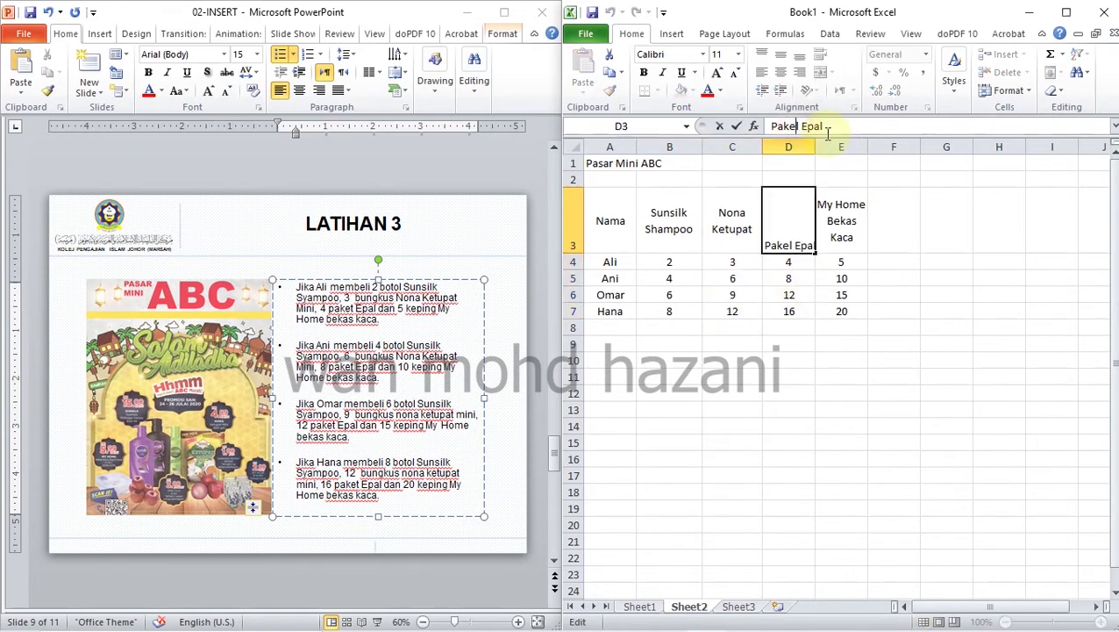
key(BackSpace)
text(t)
key(Return)
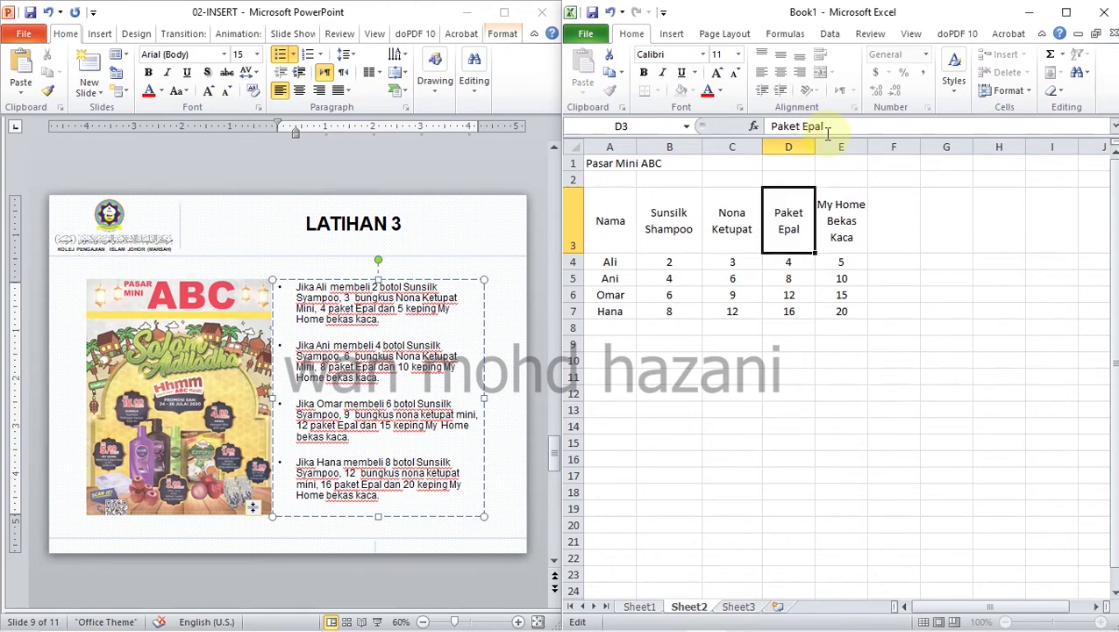
click(844, 235)
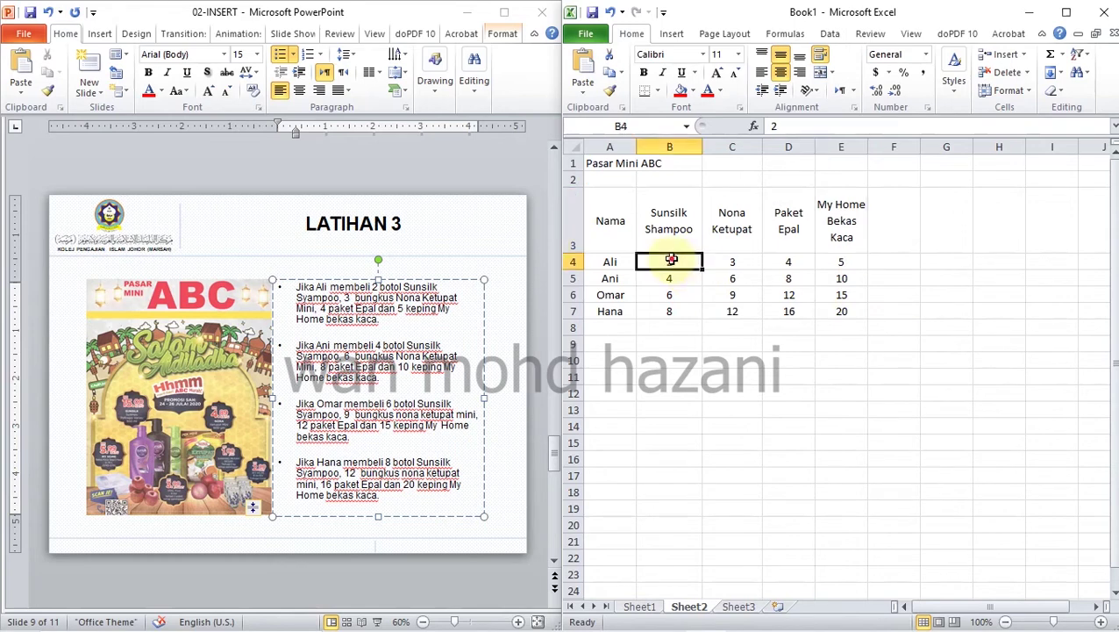
Select quantities B4:E7, then advance PowerPoint to slide 10's calculation list.
drag(667, 259, 834, 313)
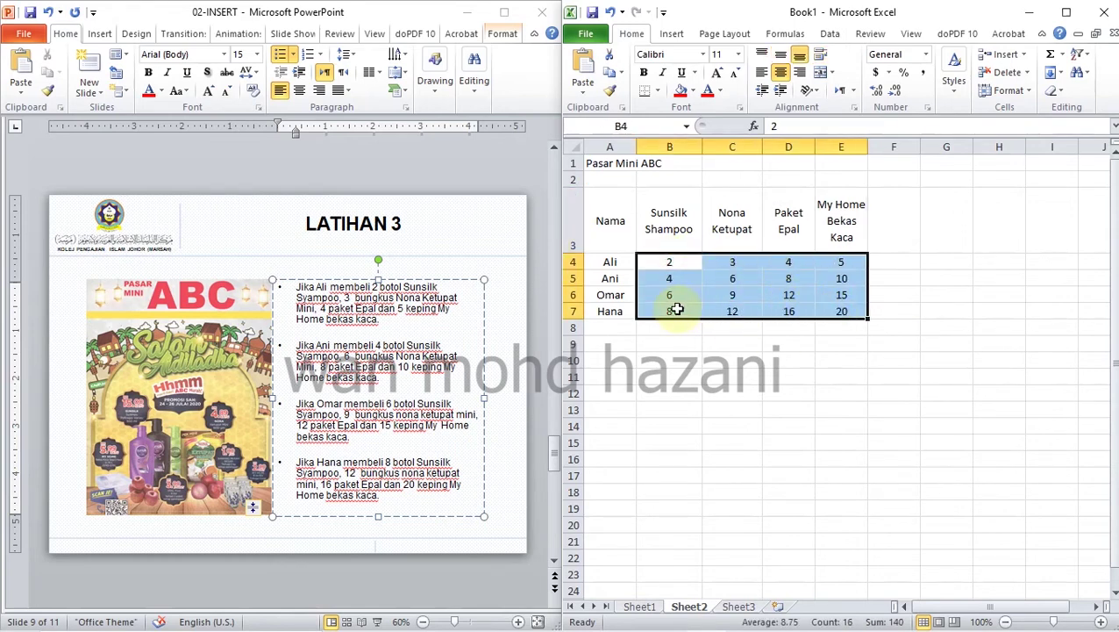
click(351, 11)
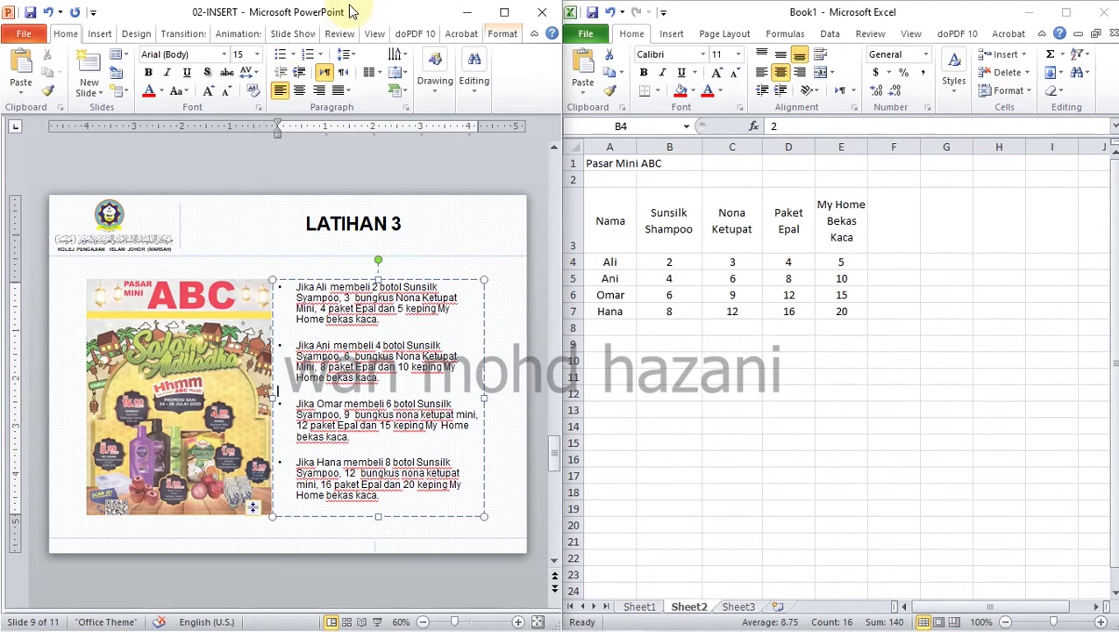
click(553, 559)
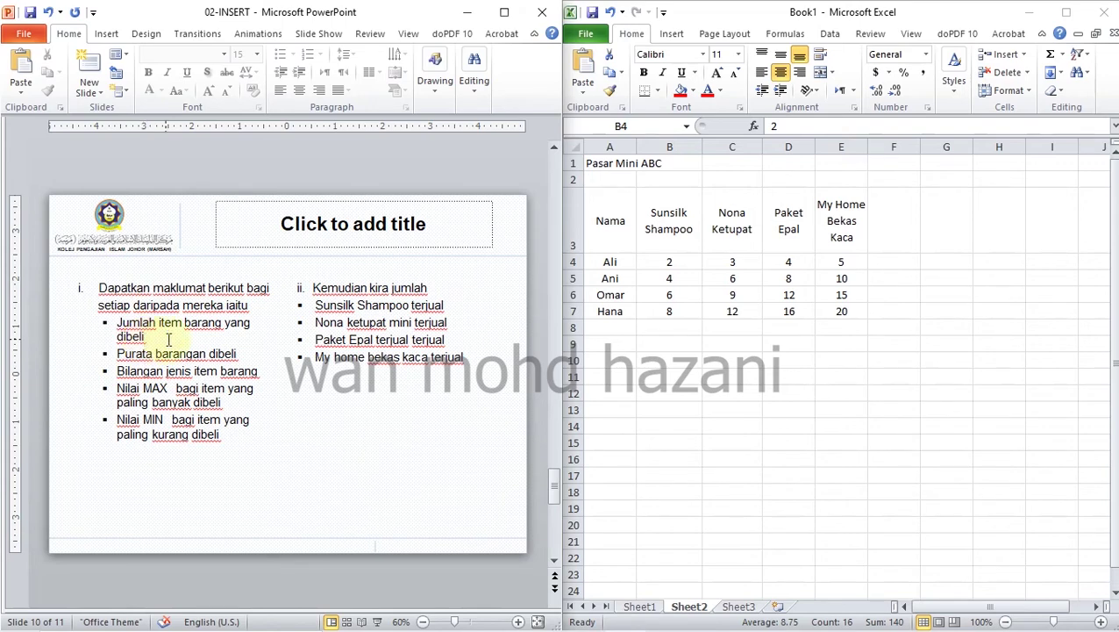
Enter the heading 'Jumlah Barang' in F3, expanding the first-typed 'Jum. Barang'.
click(885, 224)
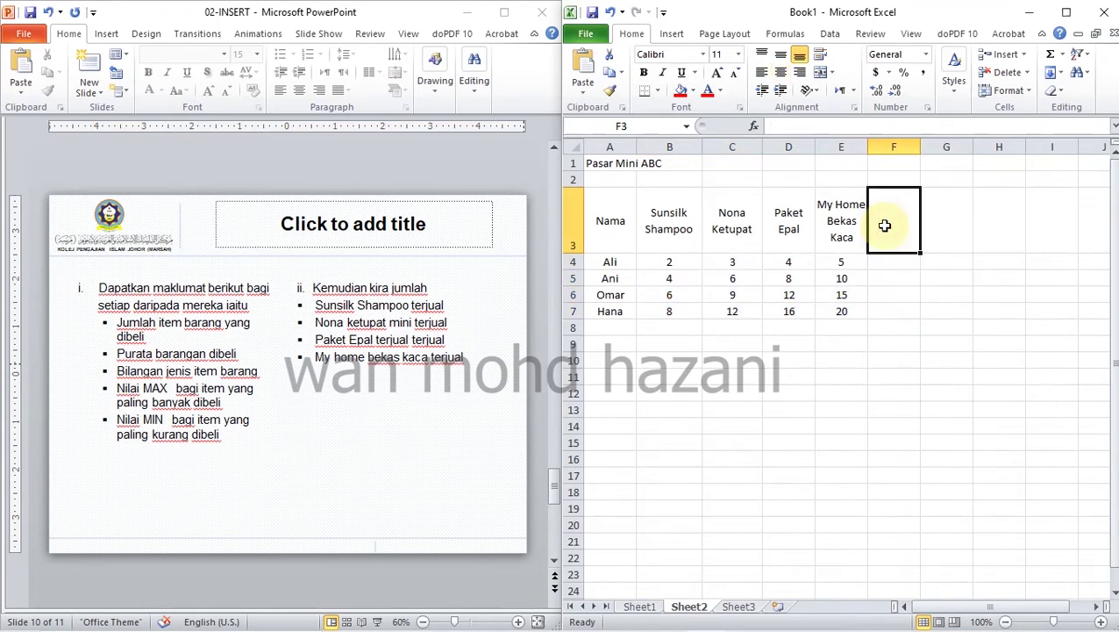
text(Jum)
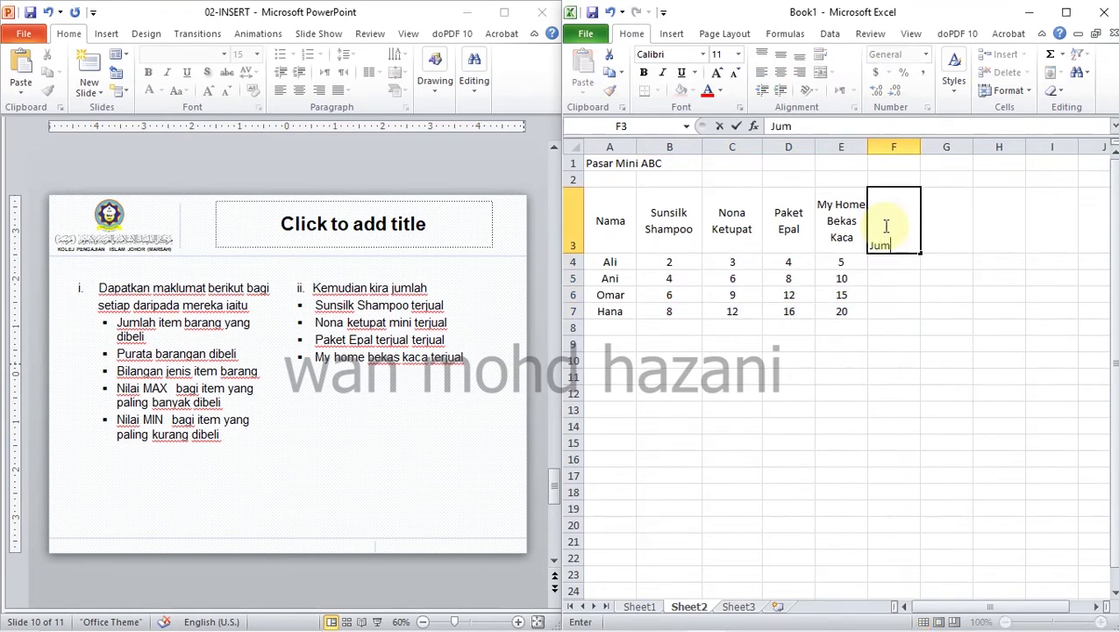
text(. Bara)
text(ng)
key(Return)
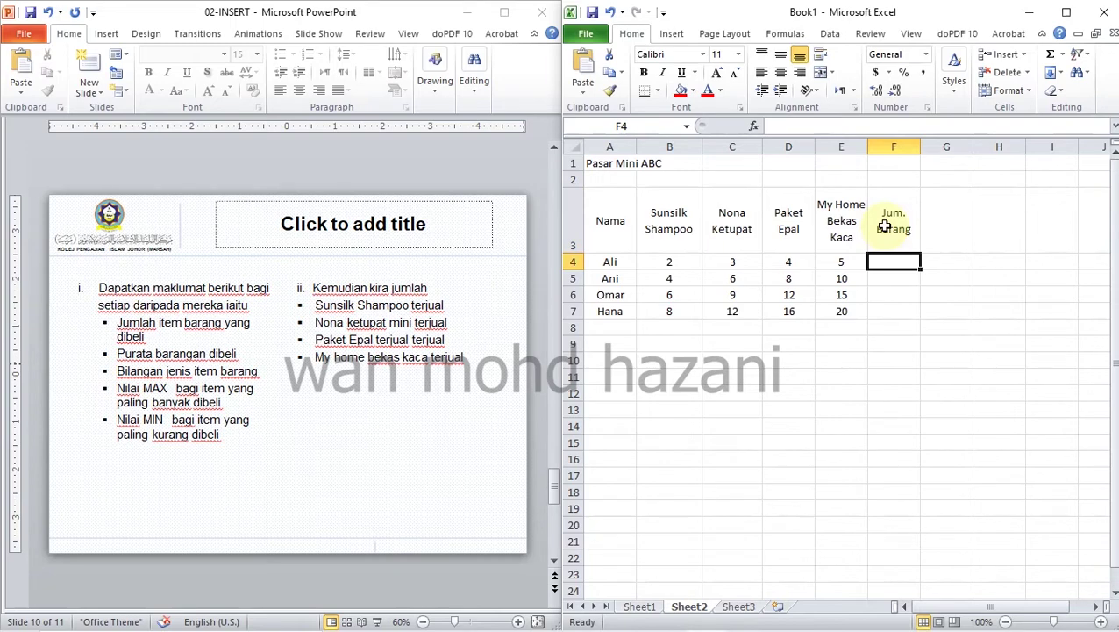
click(885, 224)
click(798, 126)
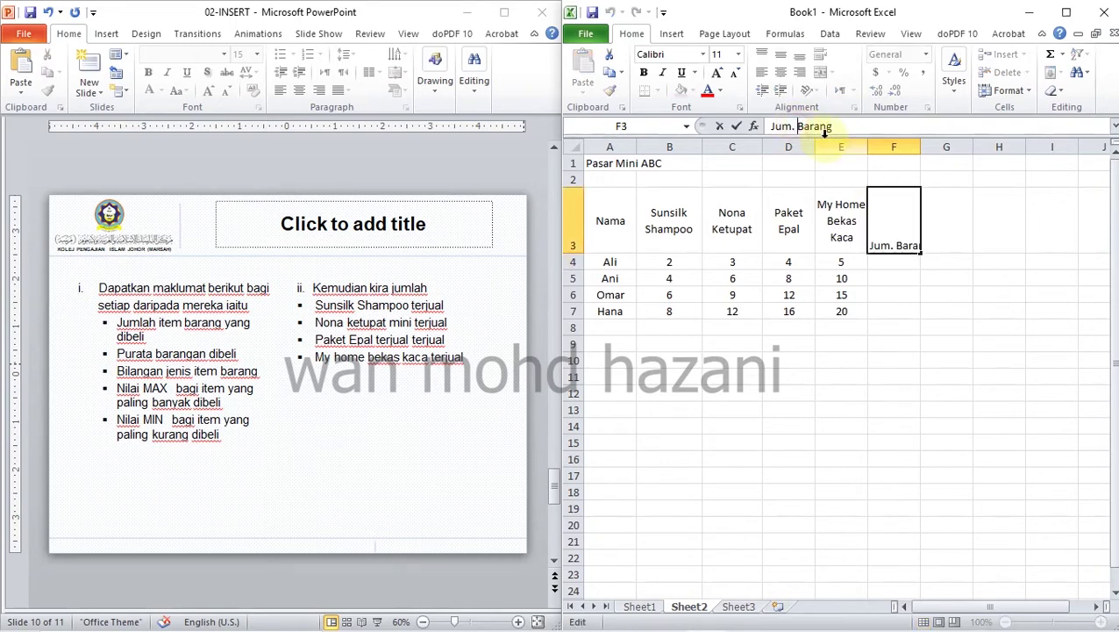
key(BackSpace)
key(BackSpace)
text(lah)
key(Return)
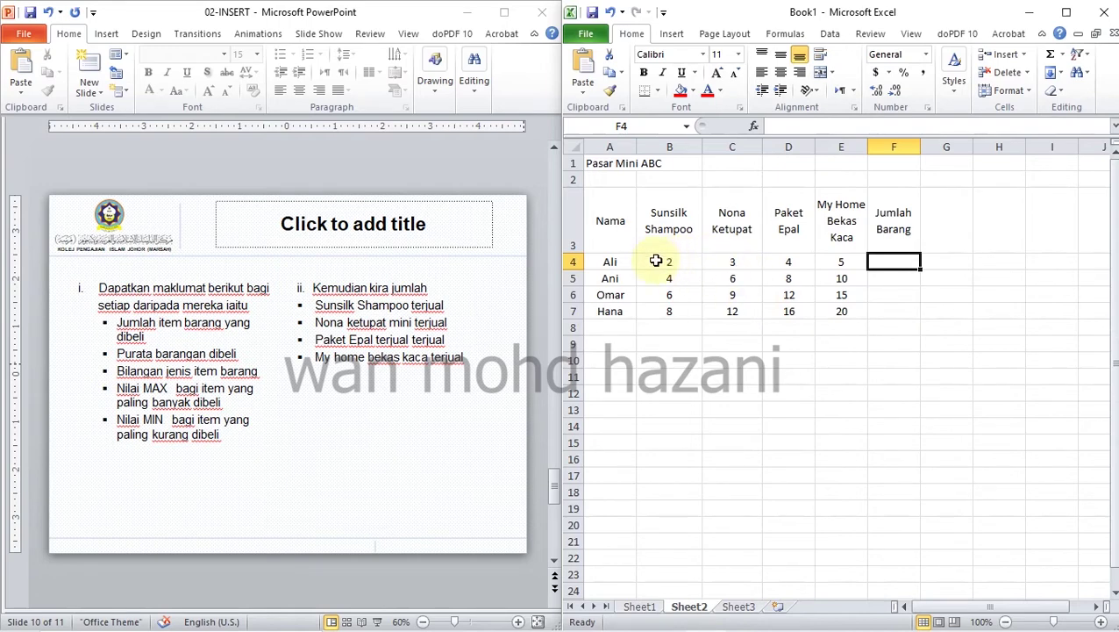
AutoSum B4:E4 into F4 and fill it down to F7, giving 14, 28, 42 and 56.
drag(656, 260, 869, 256)
click(841, 295)
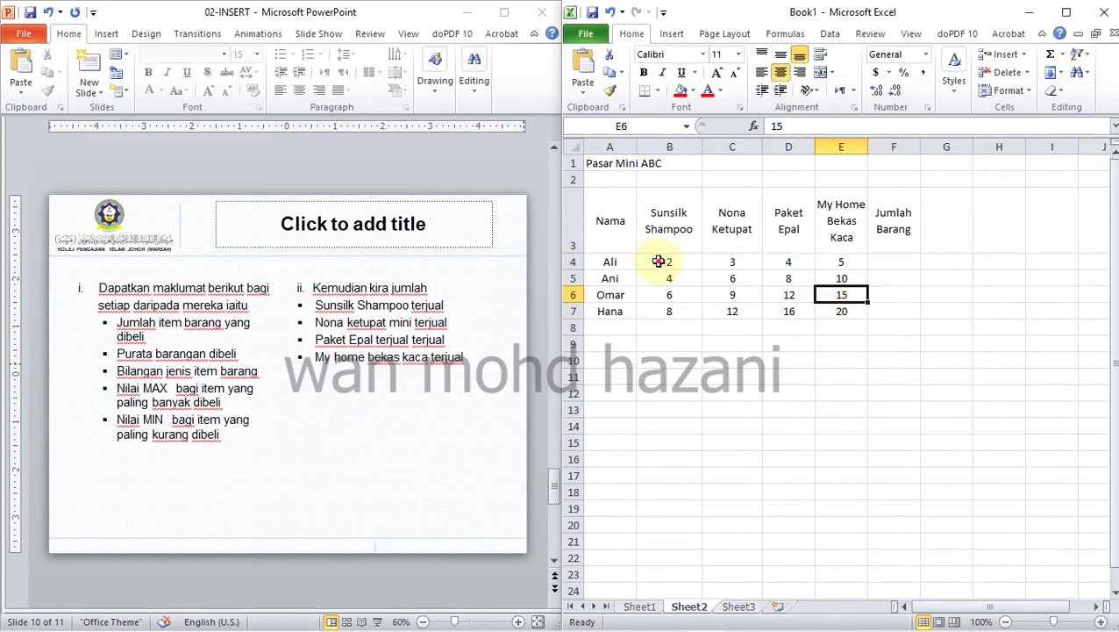
drag(658, 261, 919, 262)
click(789, 295)
click(653, 260)
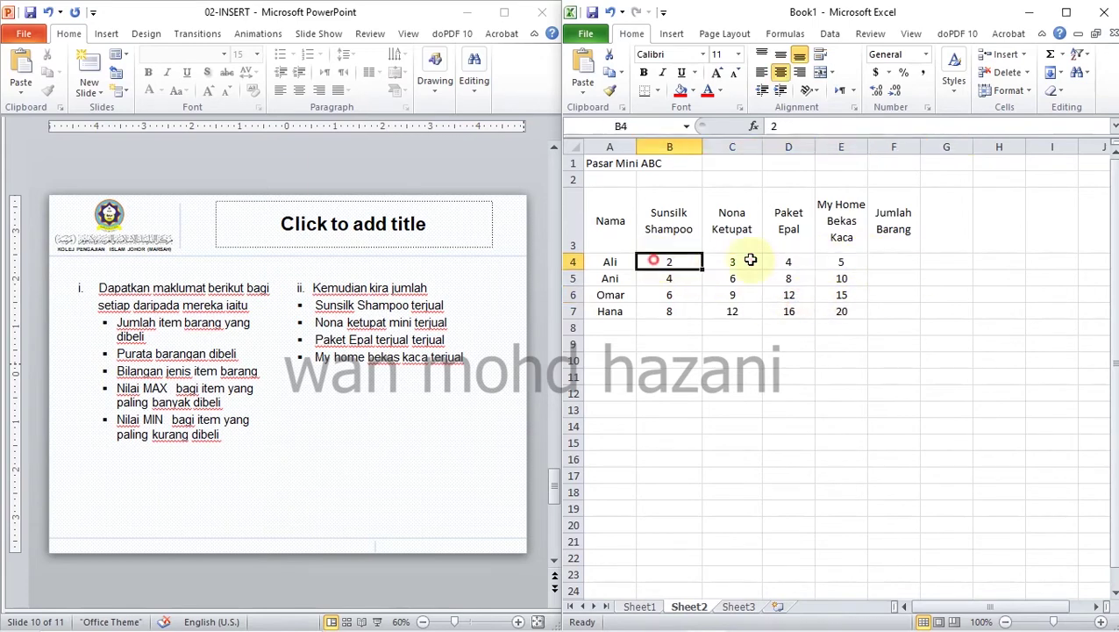
drag(750, 261, 840, 260)
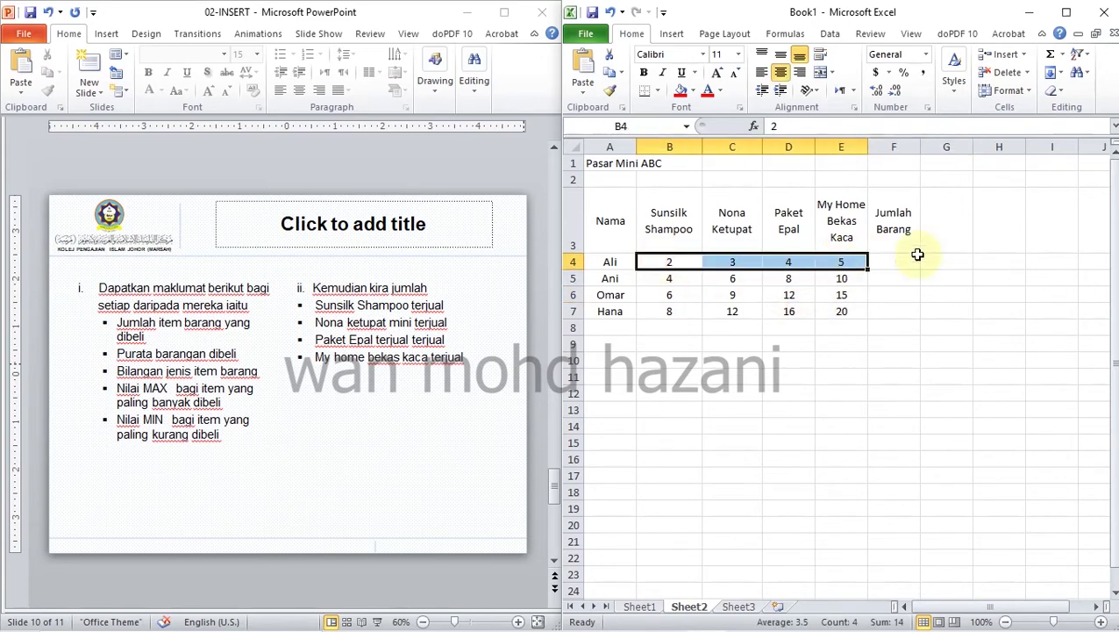
click(1053, 58)
click(892, 330)
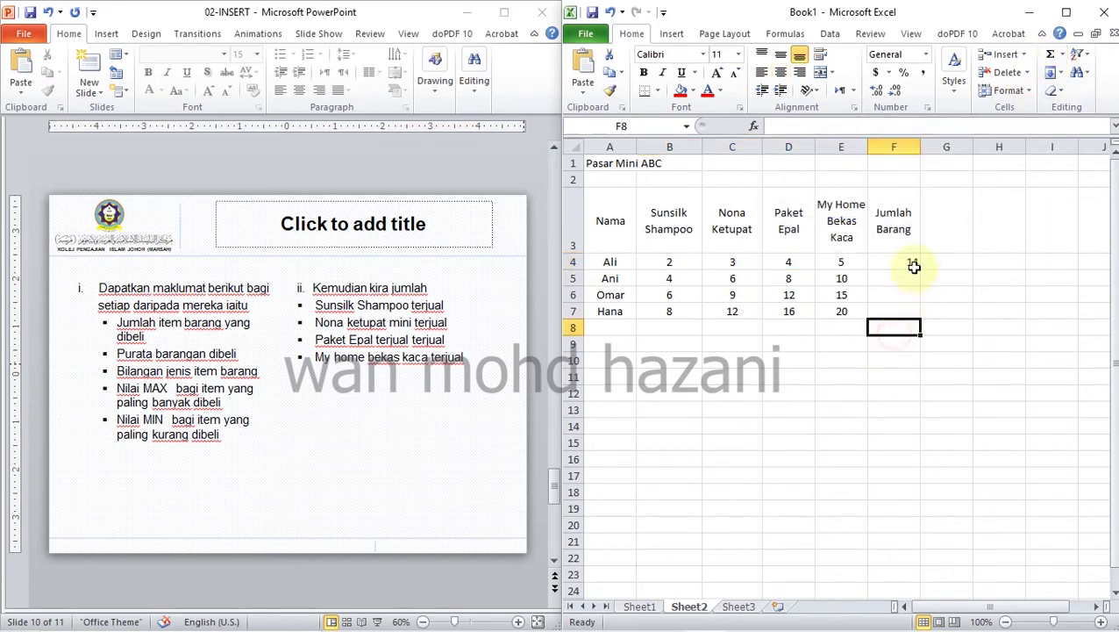
click(913, 262)
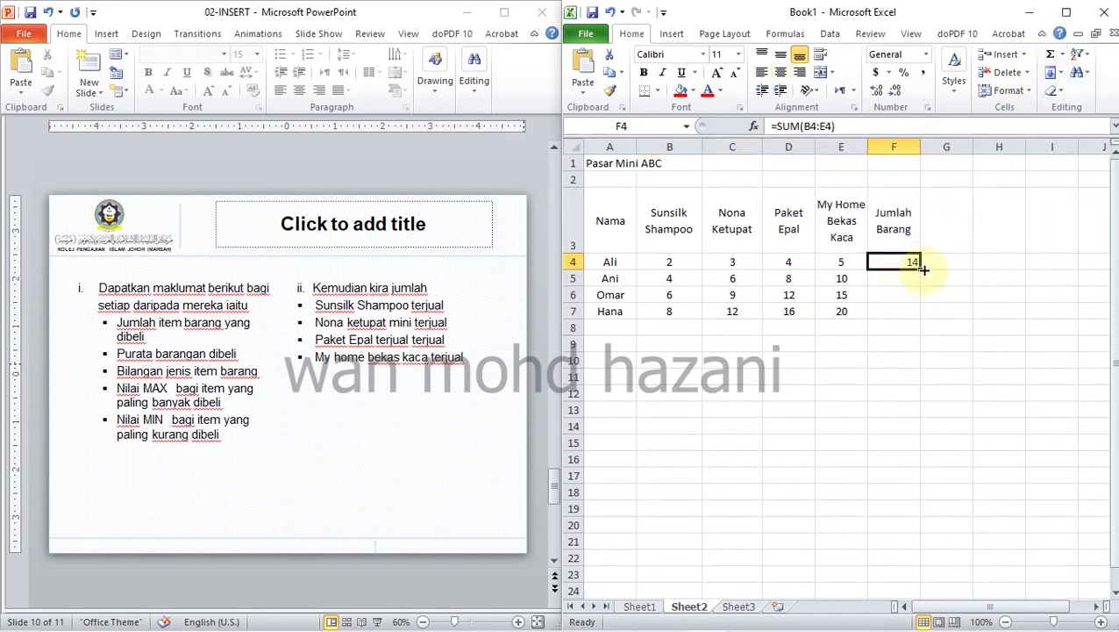
drag(923, 271, 922, 321)
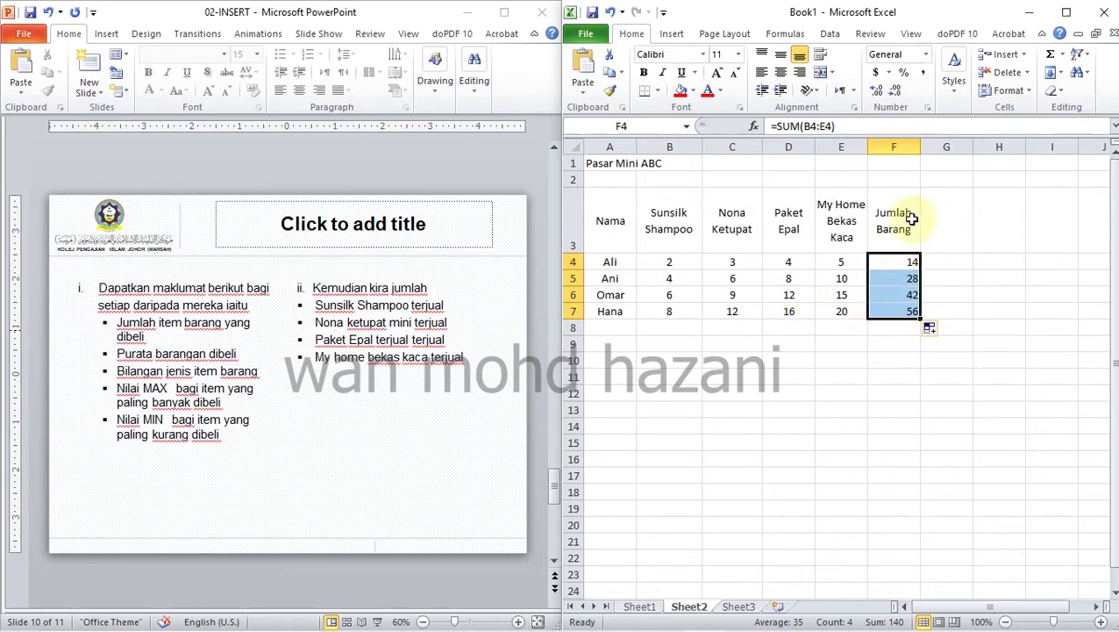
Type the heading 'Purata Barang' into G3, correcting a typo before committing.
click(939, 221)
text(Pu)
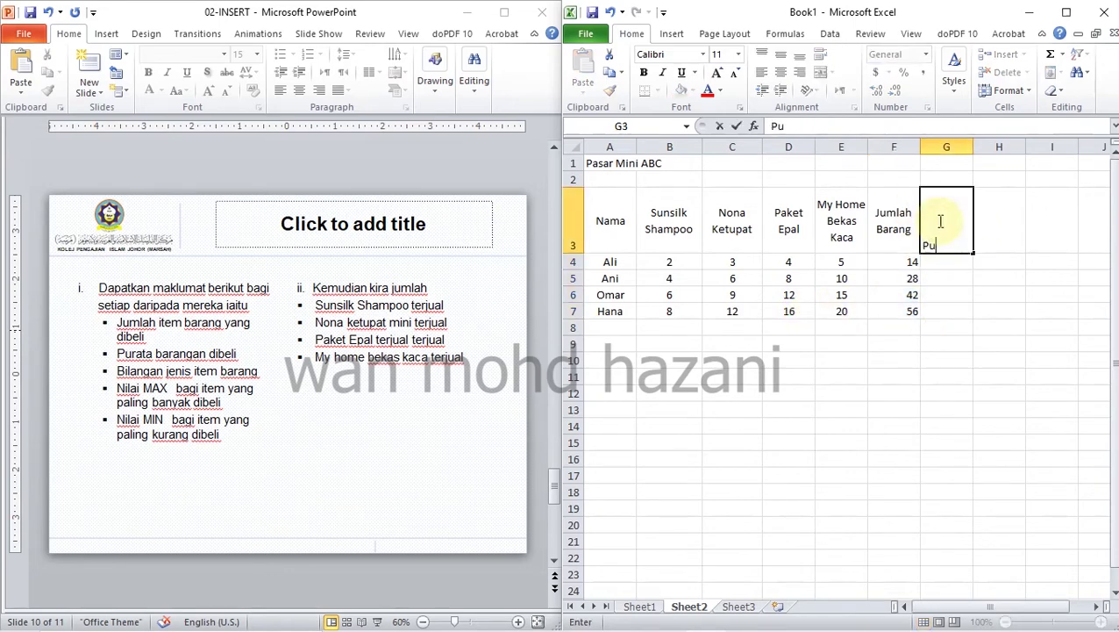
text(rata )
text(Bara)
key(BackSpace)
key(BackSpace)
text(g)
key(Return)
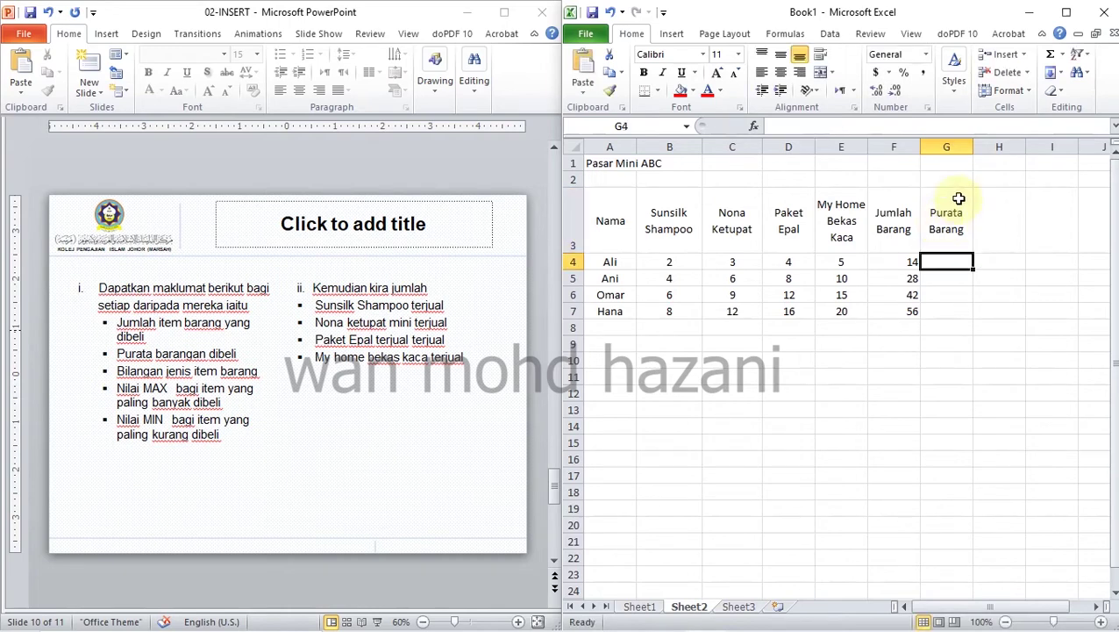
Insert an AVERAGE of B4:E4 in G4 and fill it down to G7.
click(1063, 56)
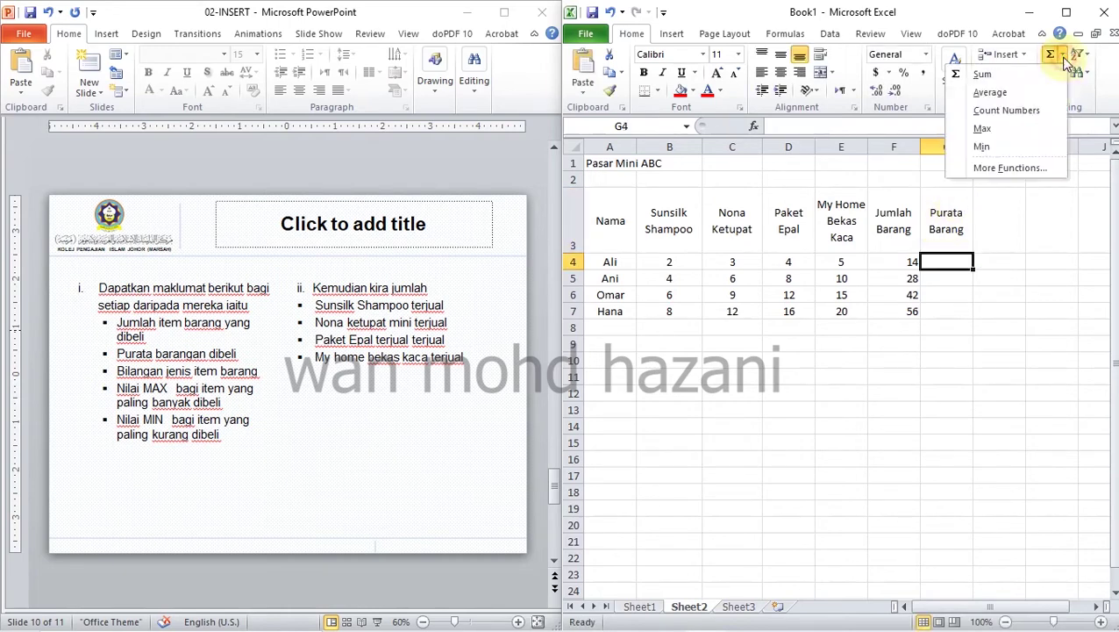
click(991, 92)
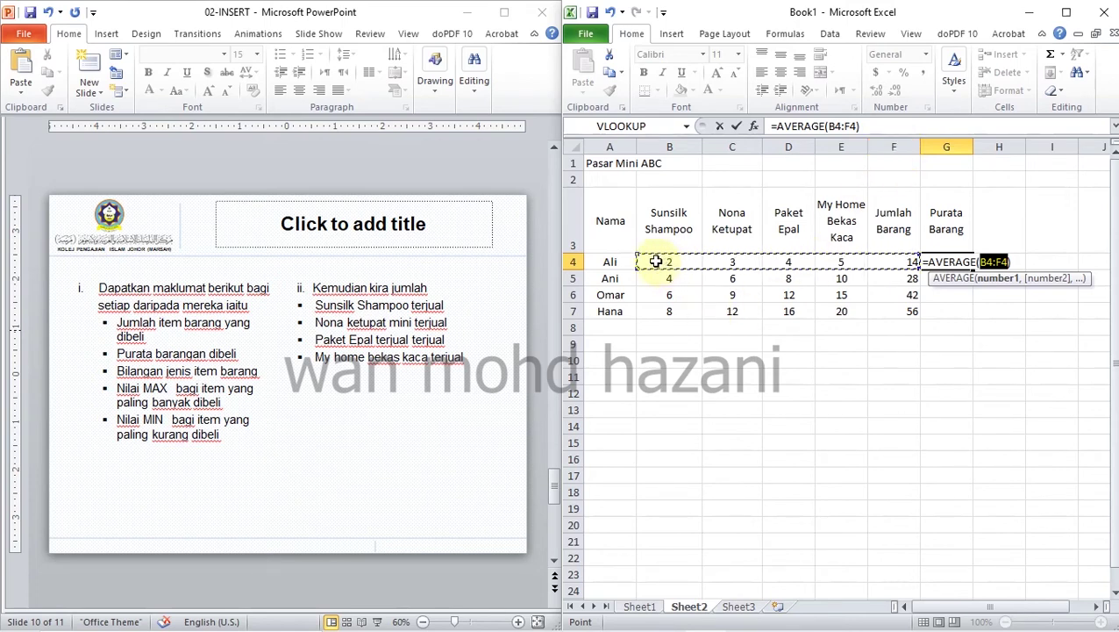
drag(655, 261, 831, 263)
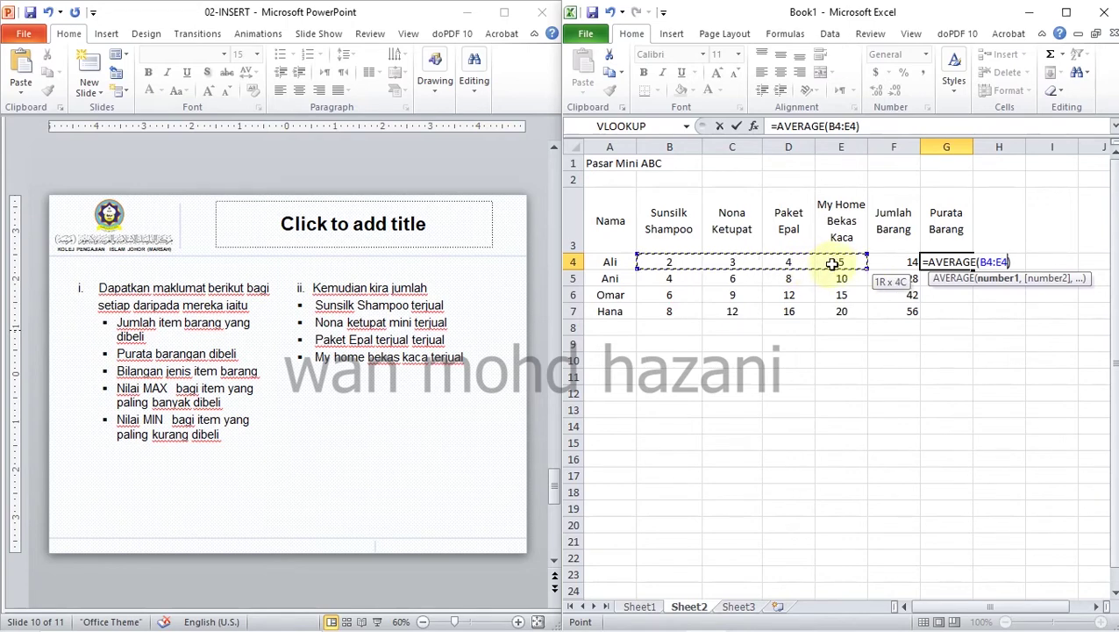
drag(832, 263, 831, 264)
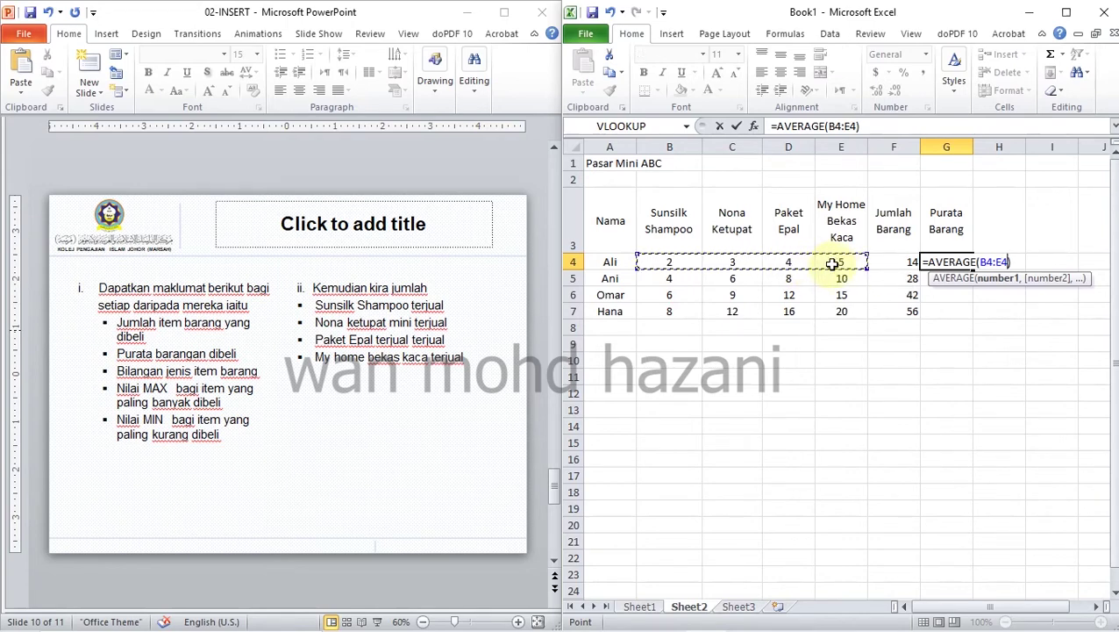
key(Return)
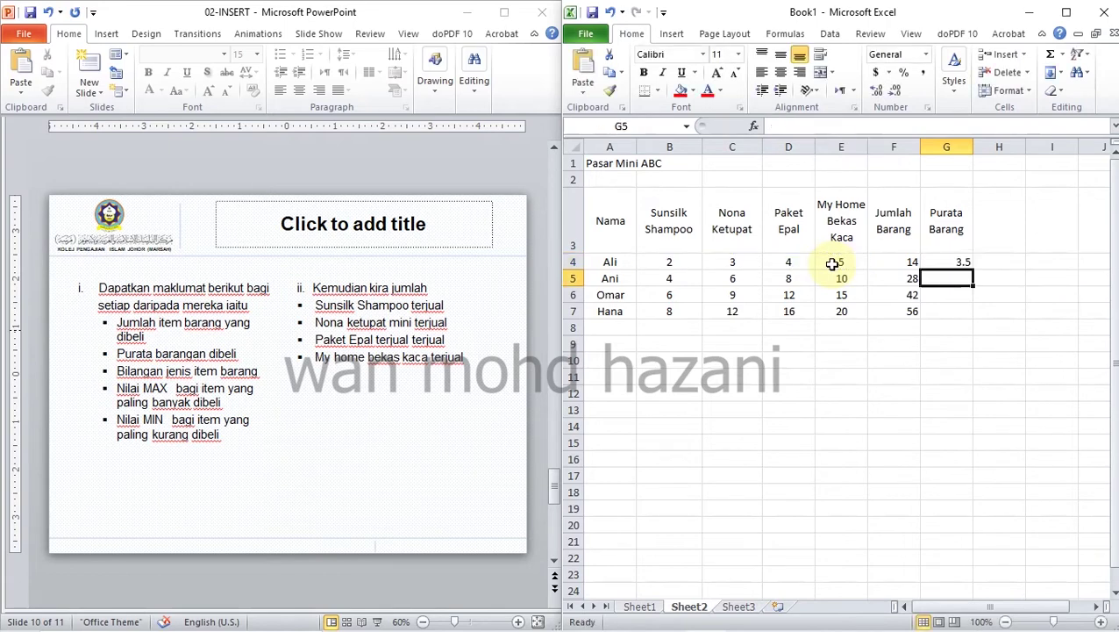
click(965, 263)
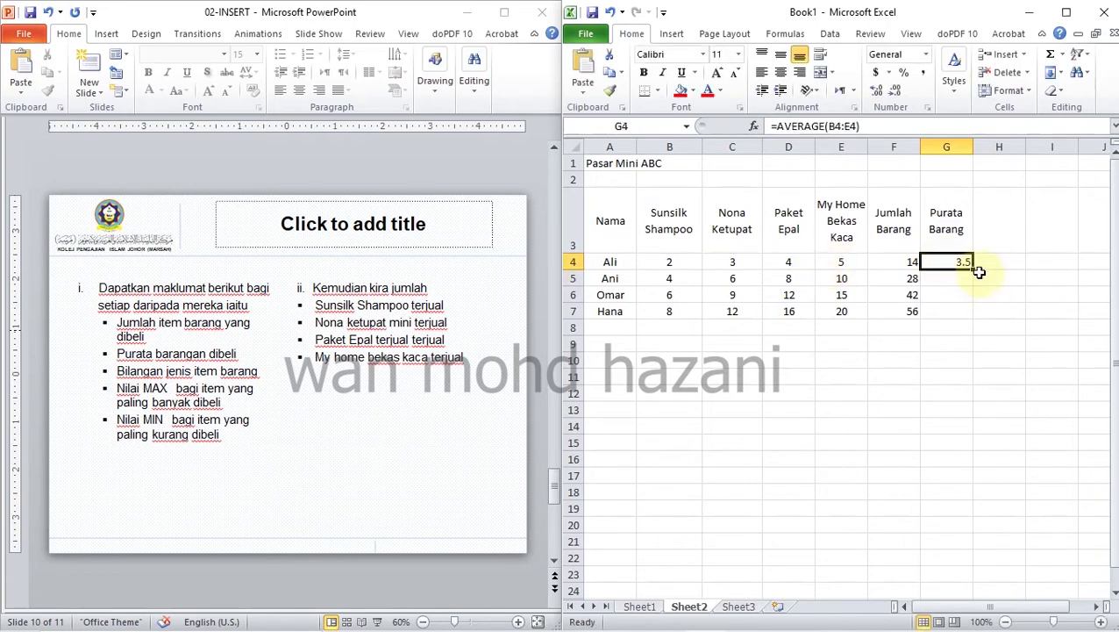
drag(973, 268, 969, 324)
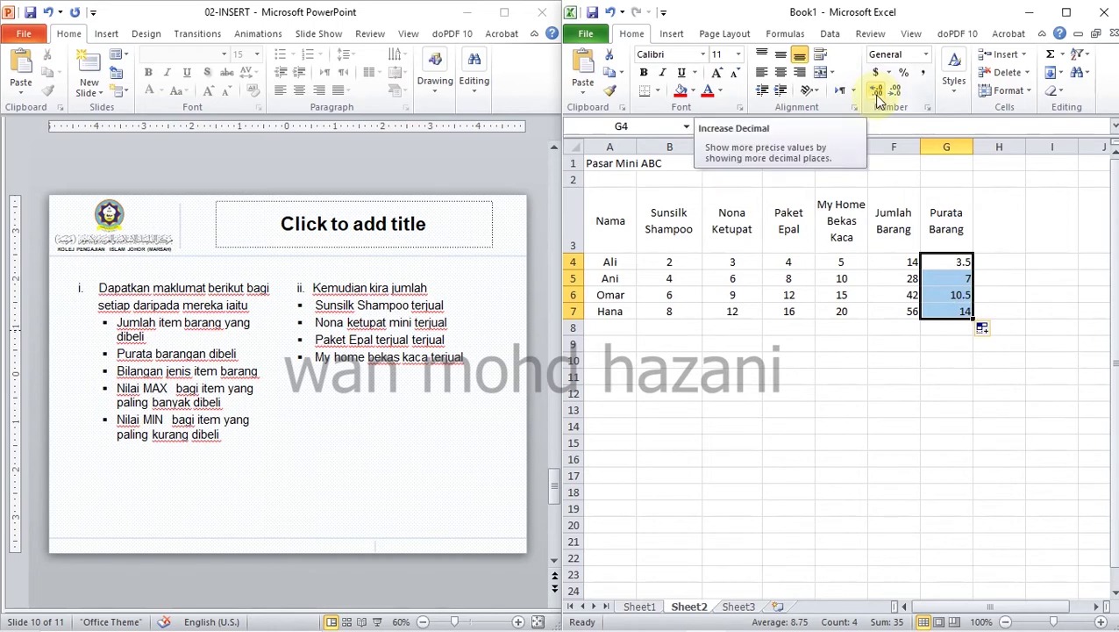
Round the displayed averages to whole numbers: 4, 7, 11 and 14.
click(878, 94)
click(896, 93)
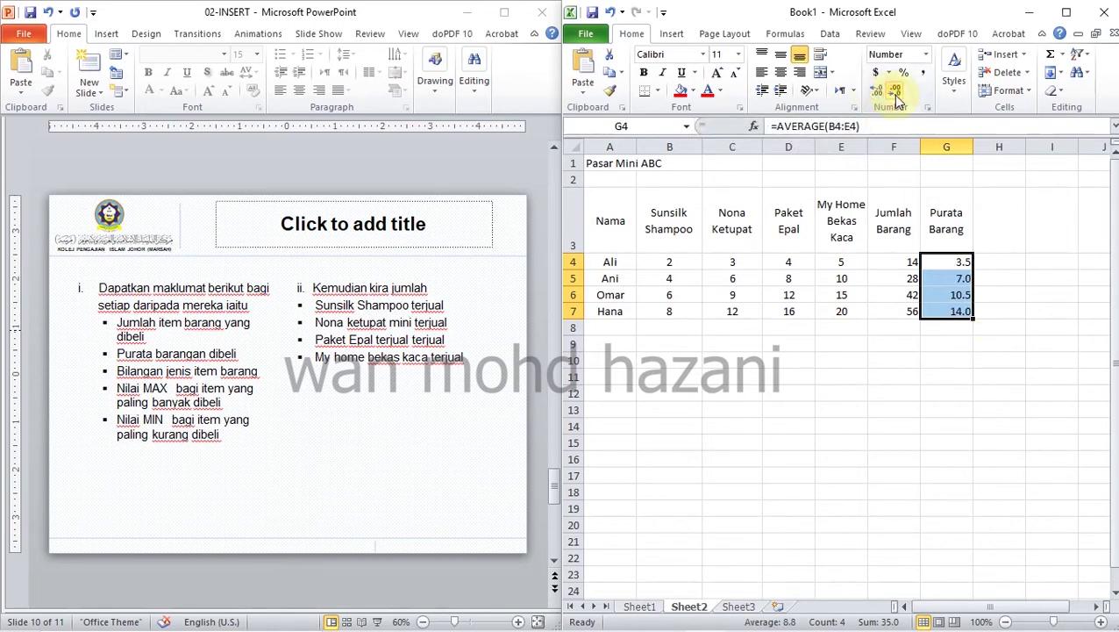
click(896, 93)
Put 'Bilangan Item' in H3, extending the initially entered 'Bilangan'.
click(998, 226)
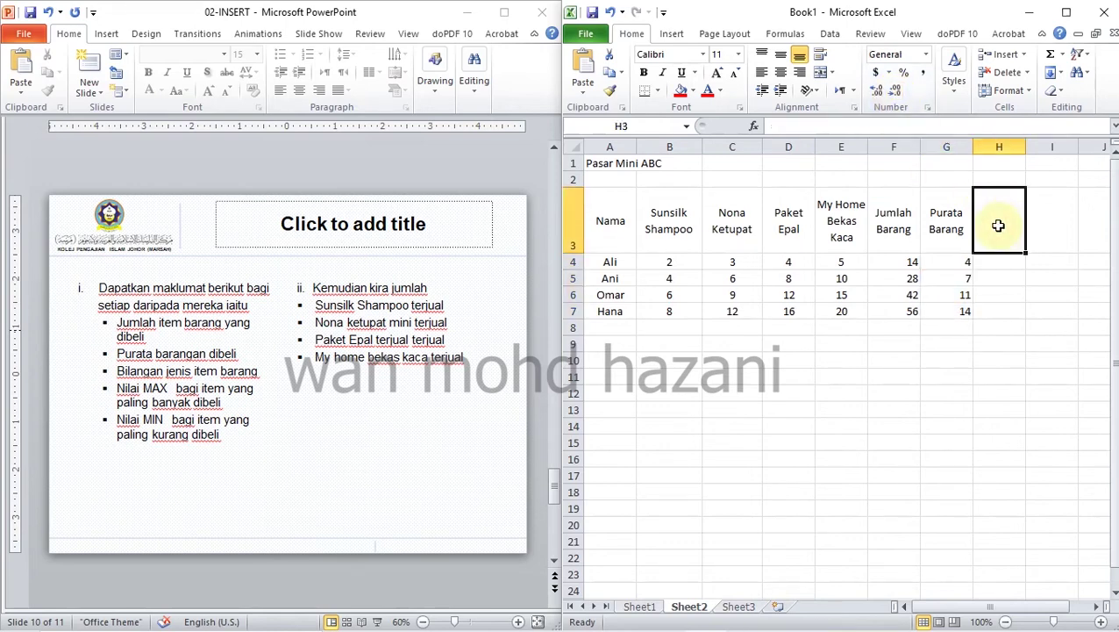
text(Bilan)
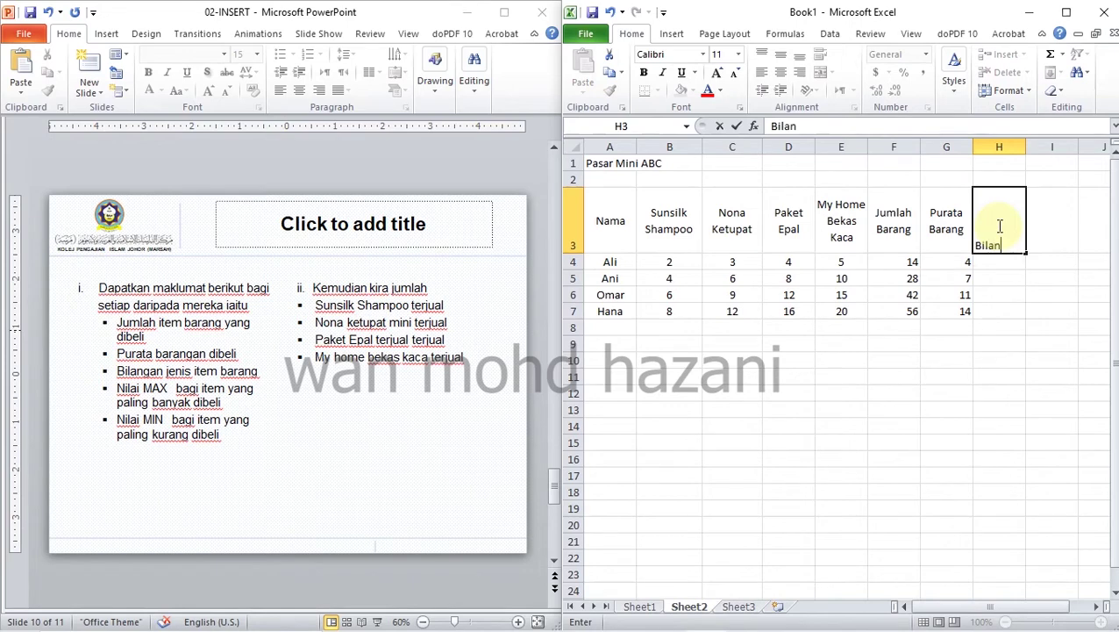
text(gan)
key(Return)
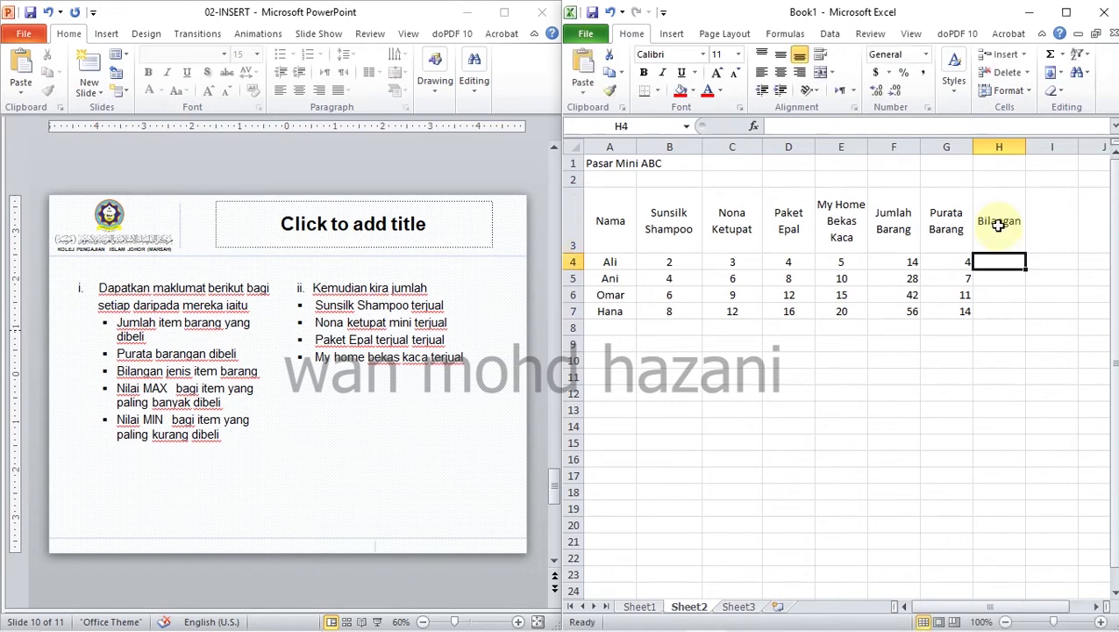
click(998, 226)
click(846, 127)
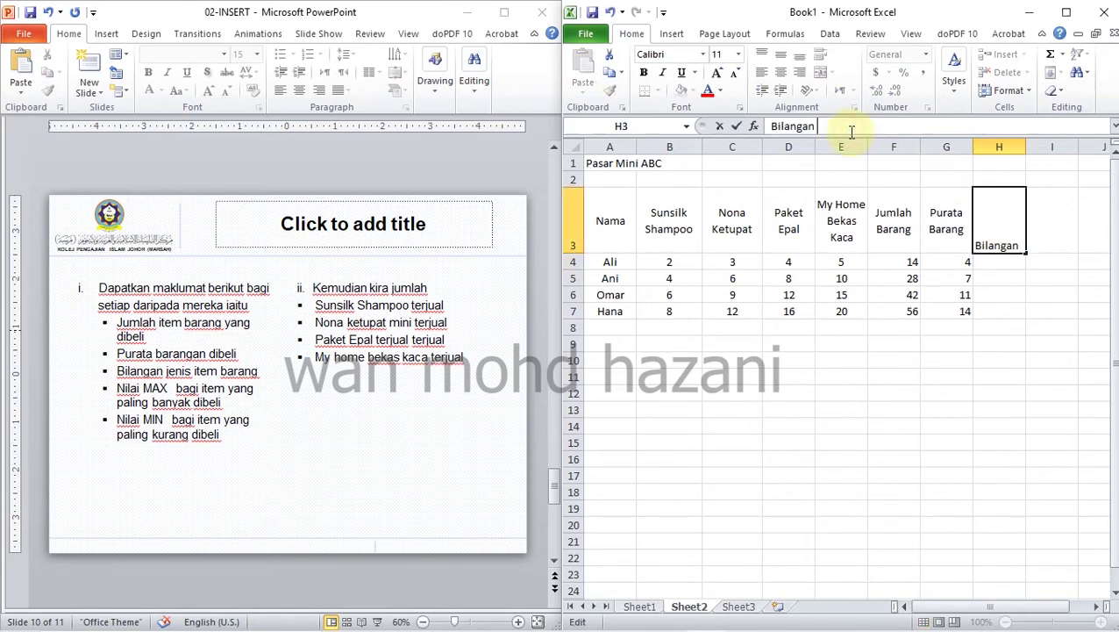
text(Item)
key(Return)
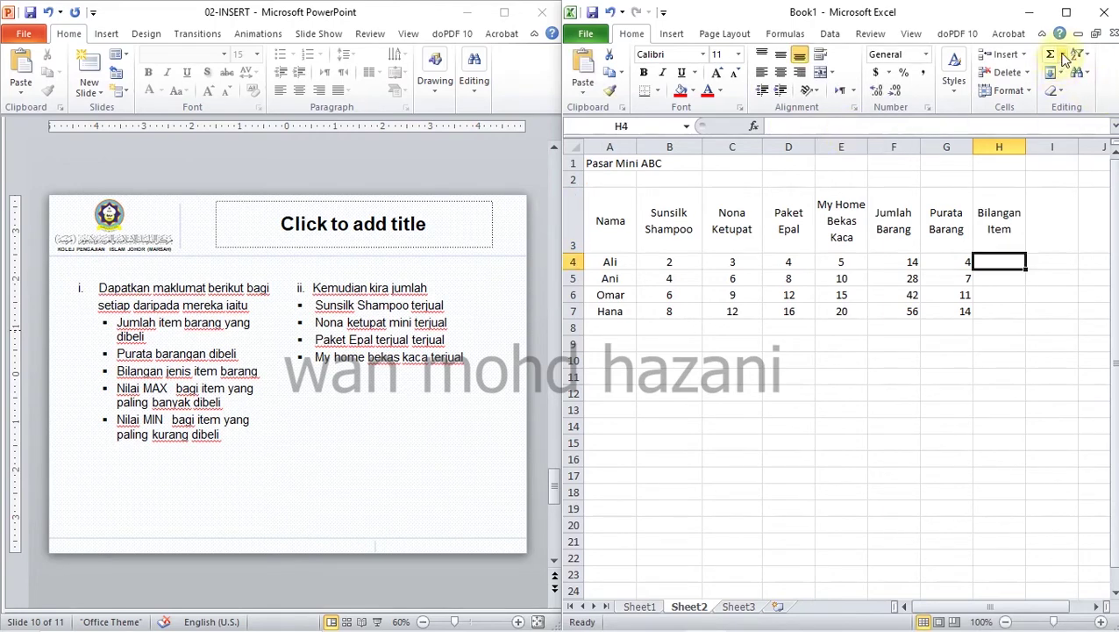
Add COUNT(B4:E4) in H4 via AutoSum Count Numbers and fill to H7, giving 4 each.
click(1061, 54)
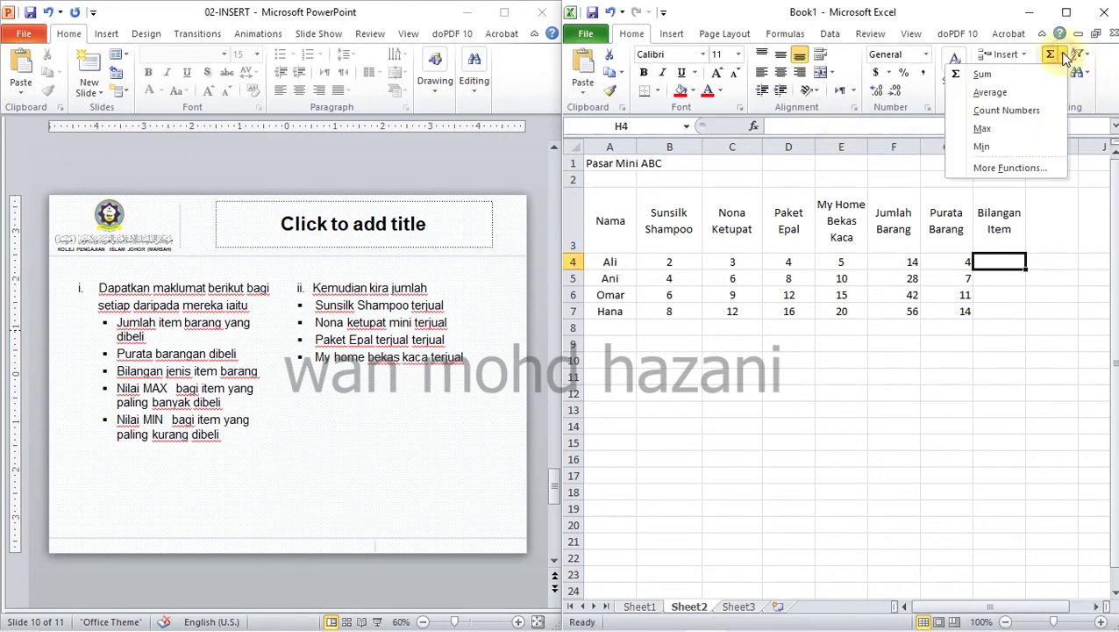
click(1005, 111)
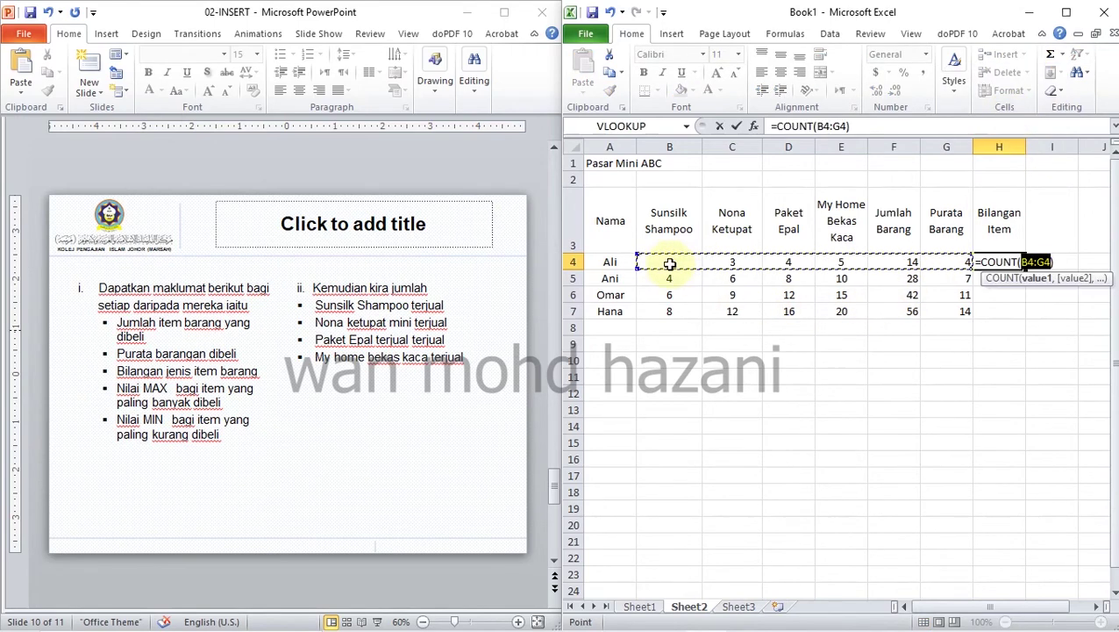
drag(656, 261, 834, 260)
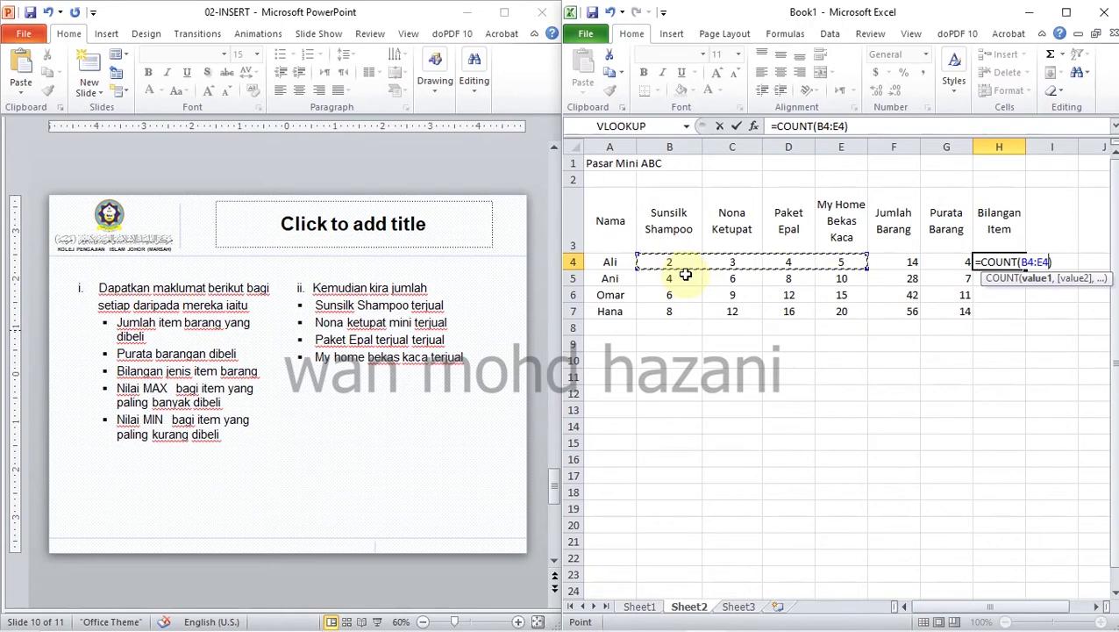
key(Return)
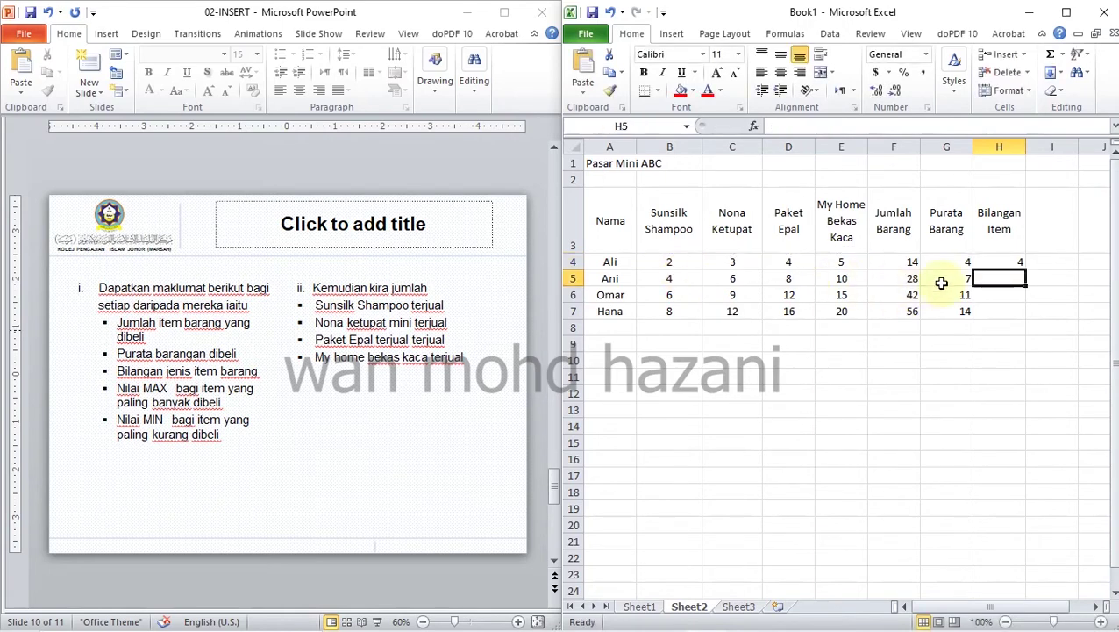
click(999, 262)
drag(1025, 270, 1025, 312)
click(932, 412)
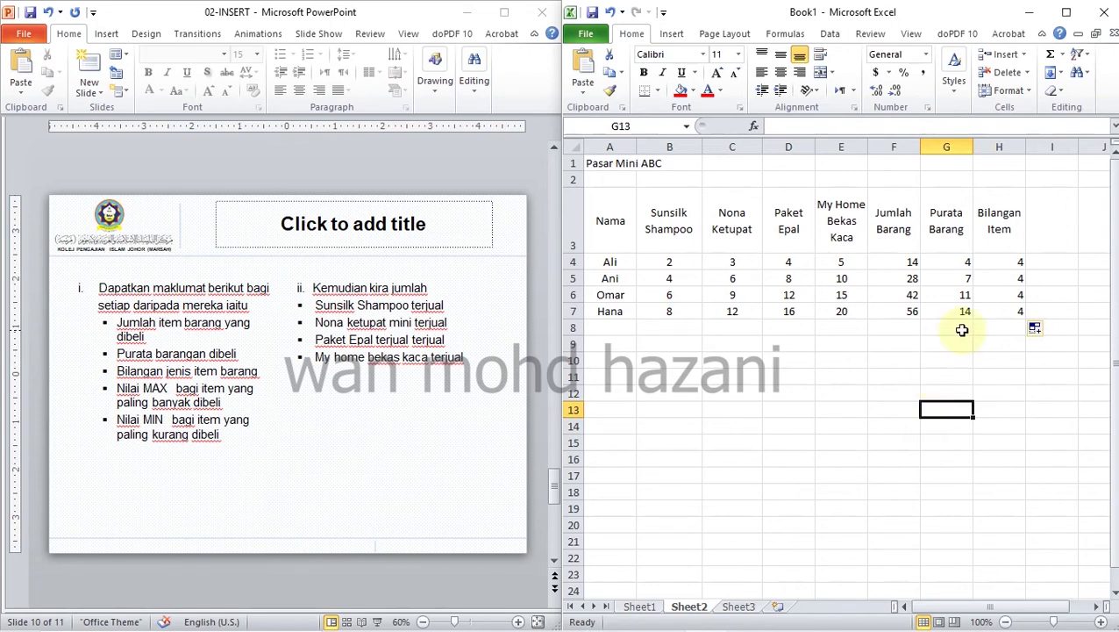
click(1036, 226)
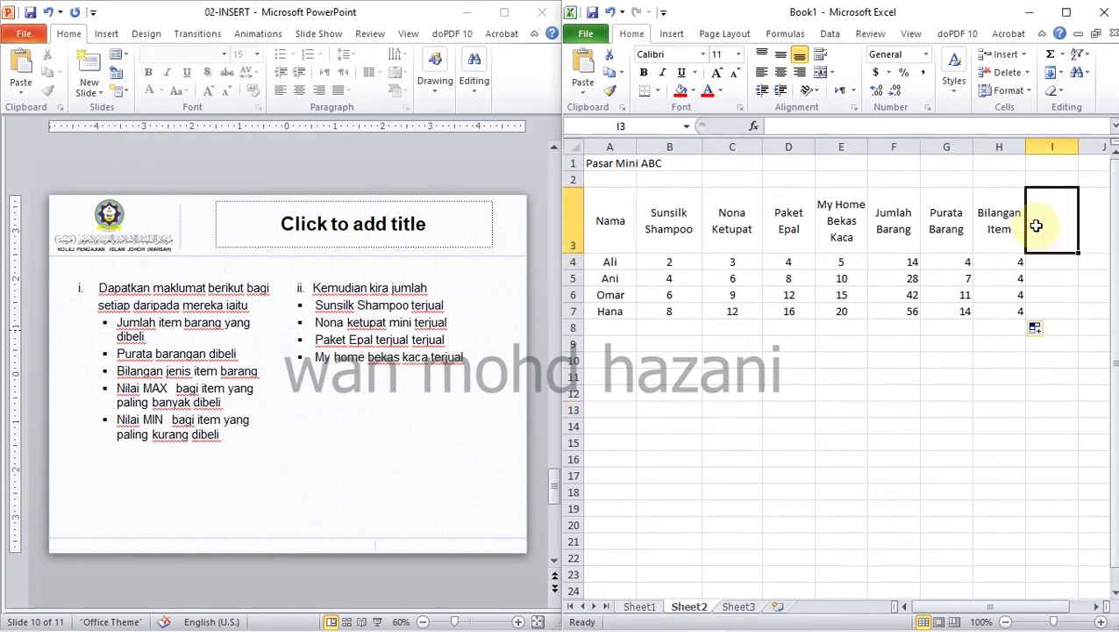
Enter the heading 'Nilai MAX' in cell I3.
text(Nilai MAX)
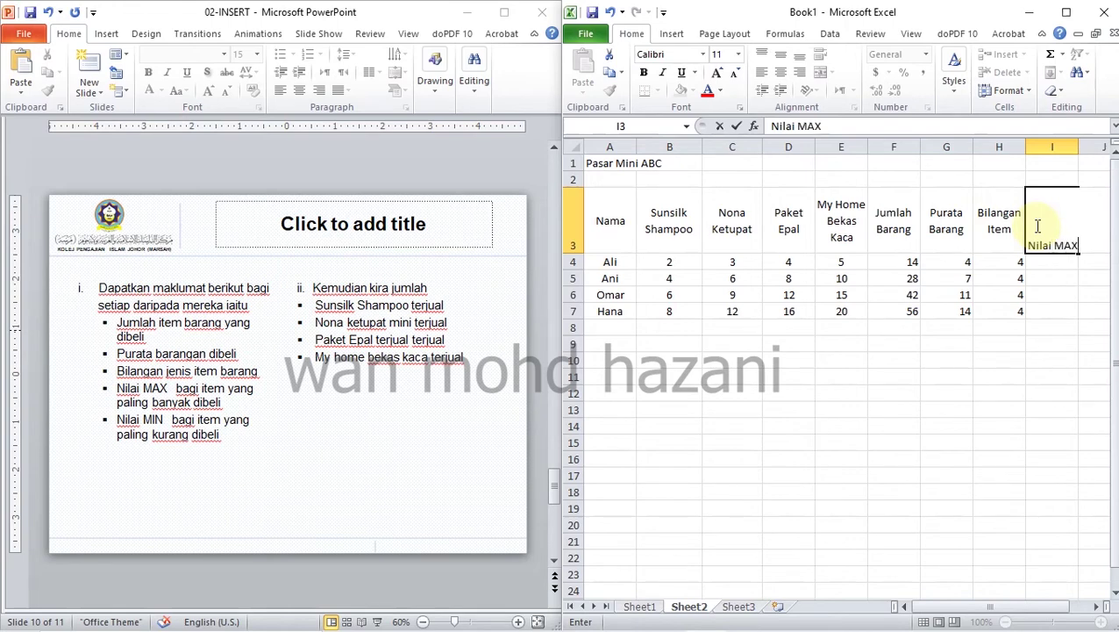
key(Return)
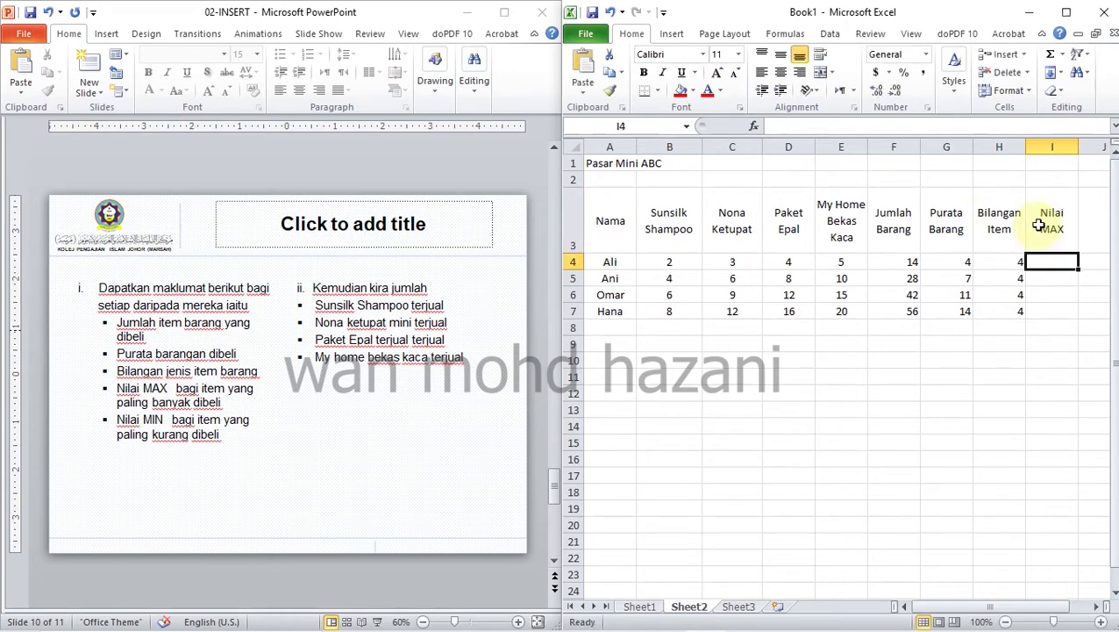
click(1023, 55)
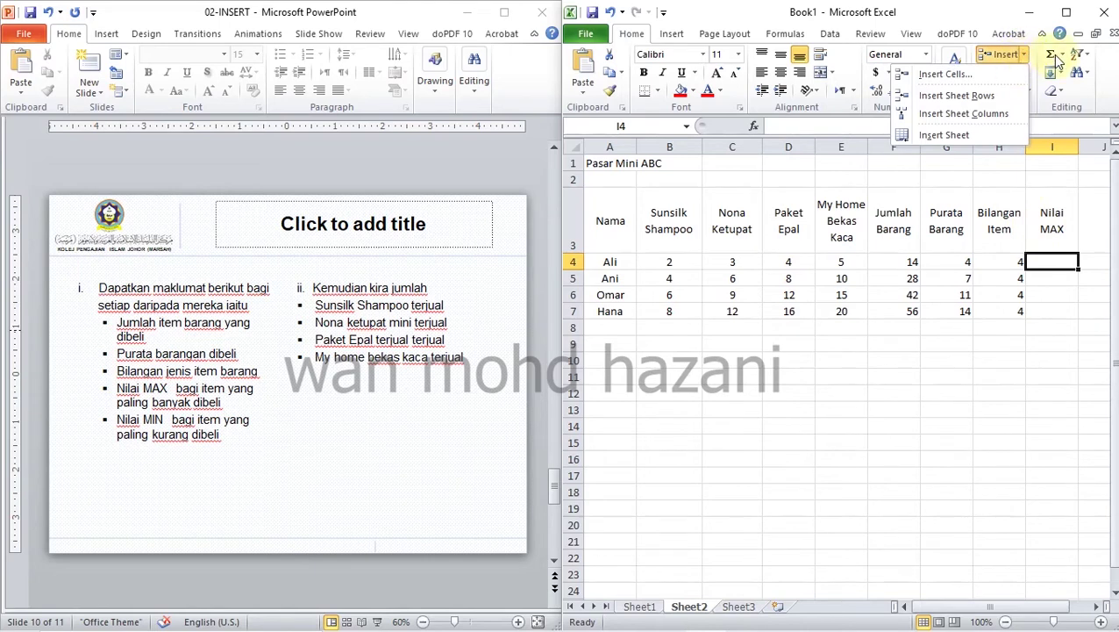
Insert MAX(B4:E4) in I4 from the AutoSum list, redoing the first attempt.
click(1061, 55)
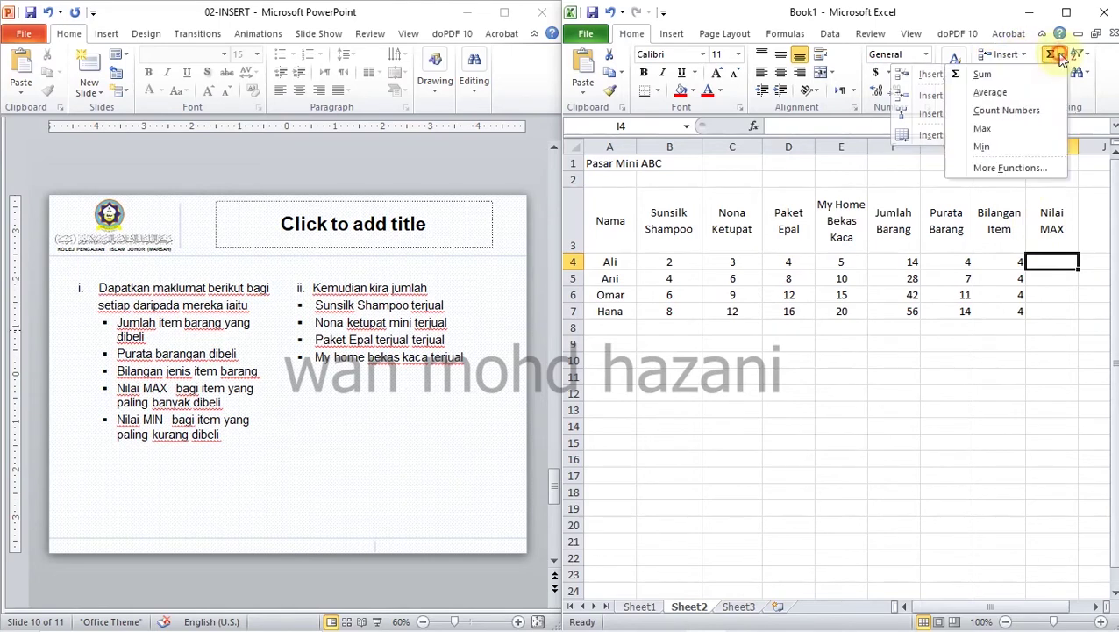
click(997, 132)
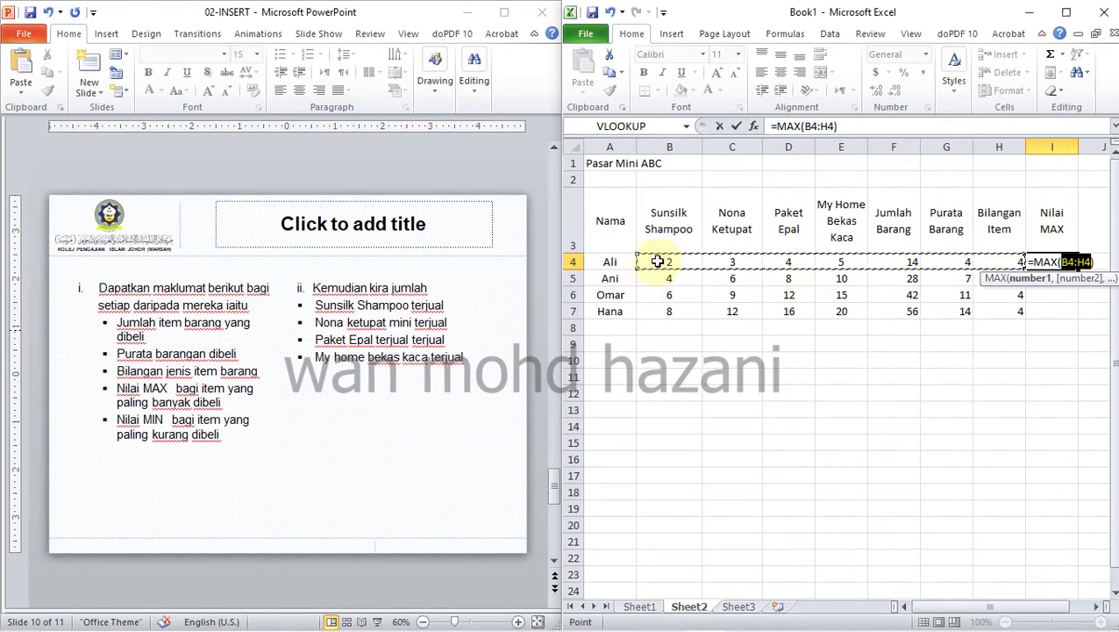
drag(658, 262, 664, 272)
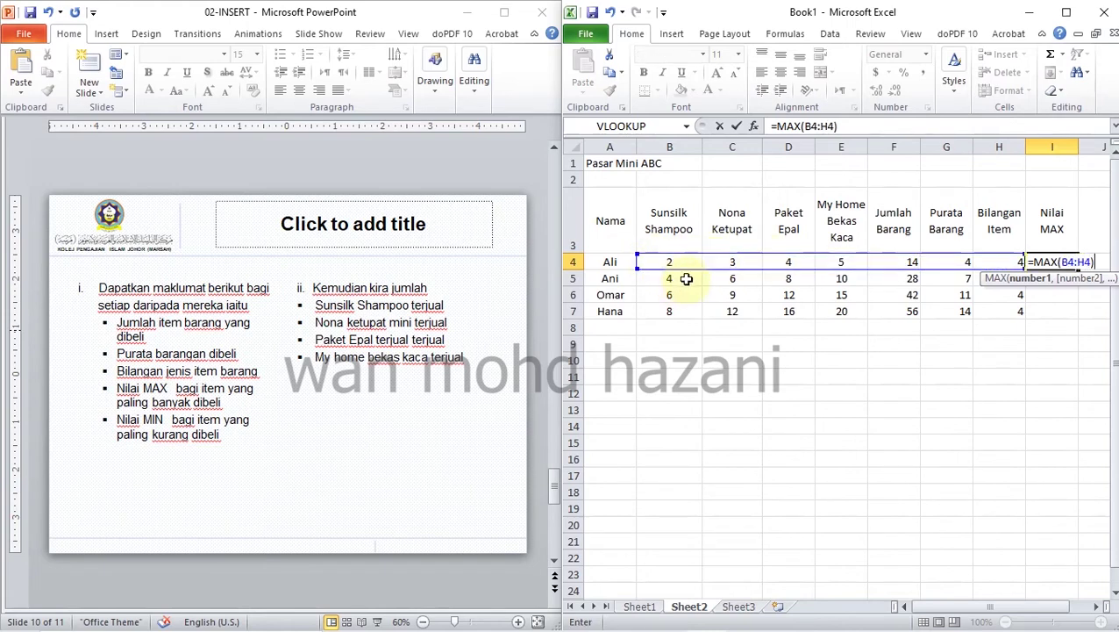
key(Escape)
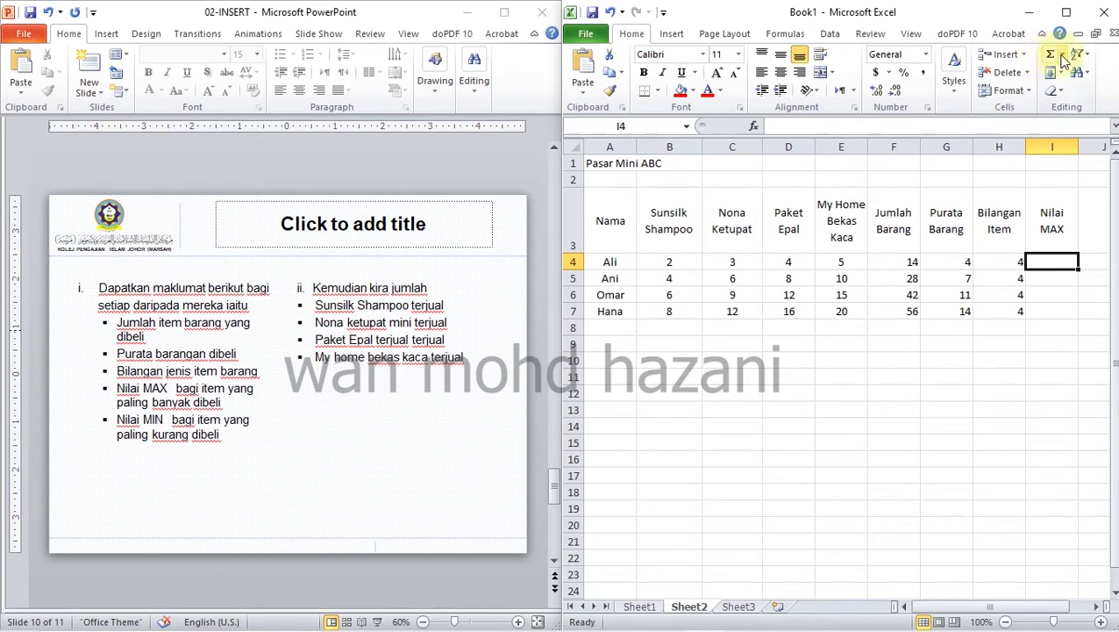
click(1062, 55)
click(983, 128)
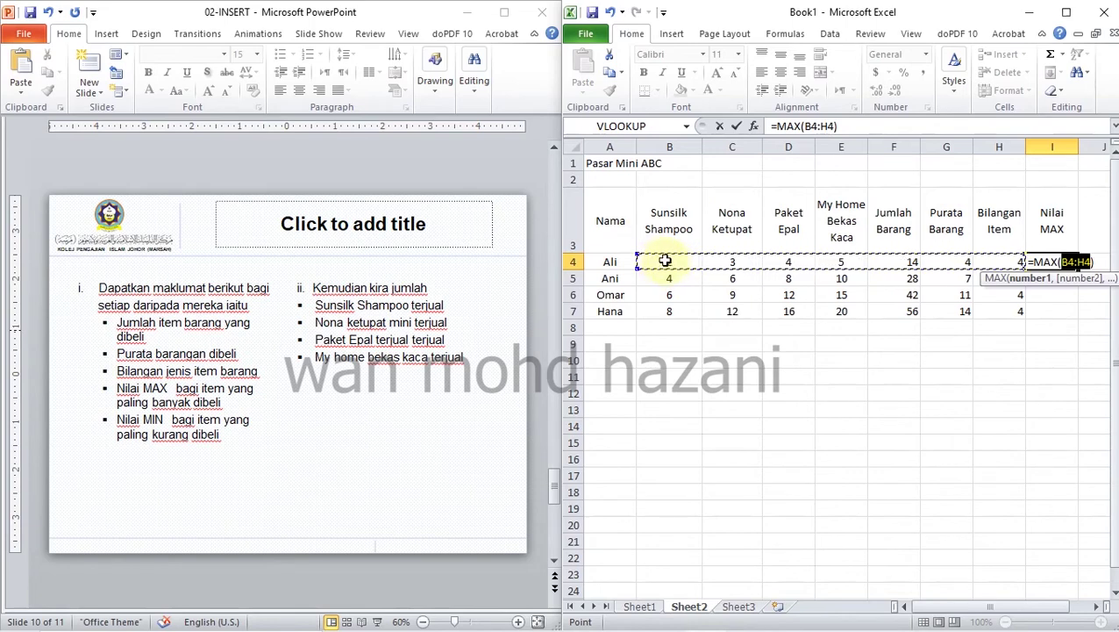
drag(657, 260, 845, 259)
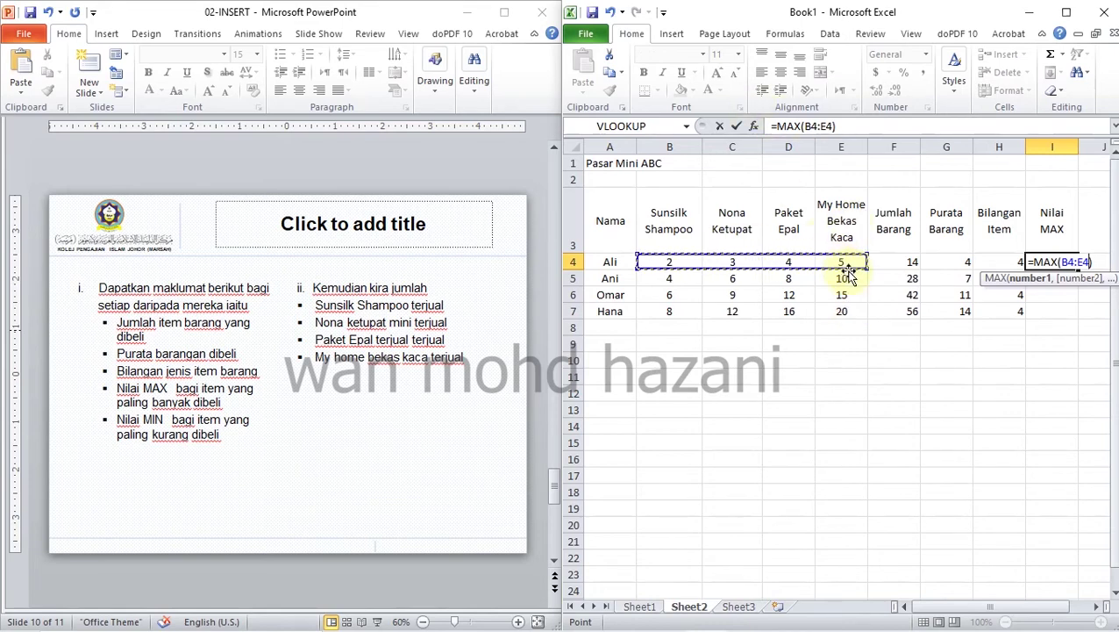
key(Return)
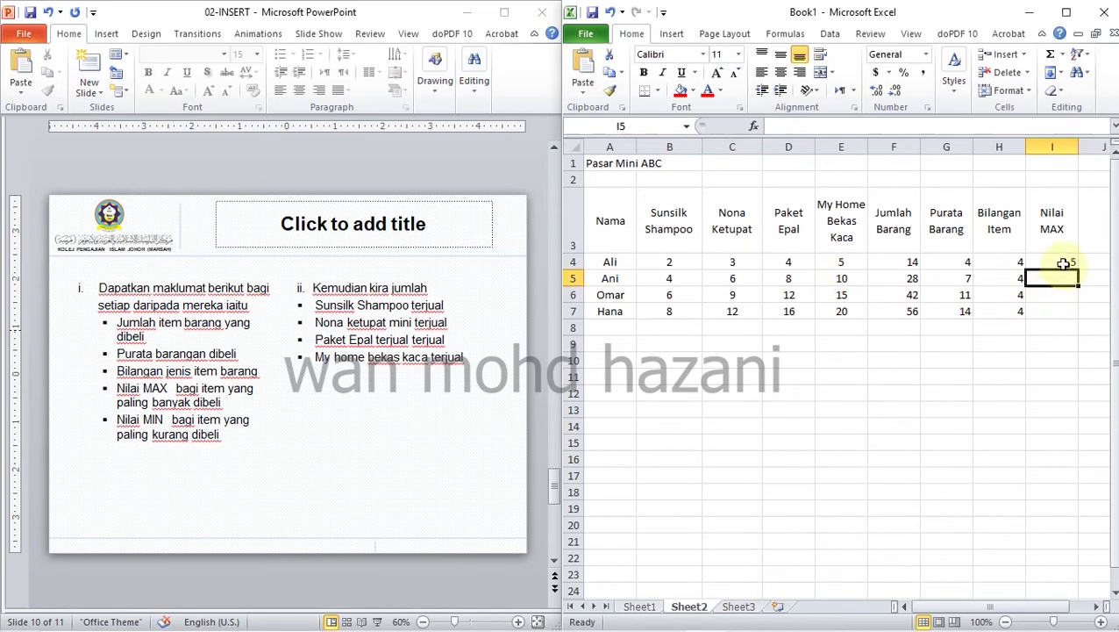
Fill the MAX formula down to I7 (5, 10, 15, 20) and narrow column I.
click(1066, 261)
drag(1078, 268, 1082, 316)
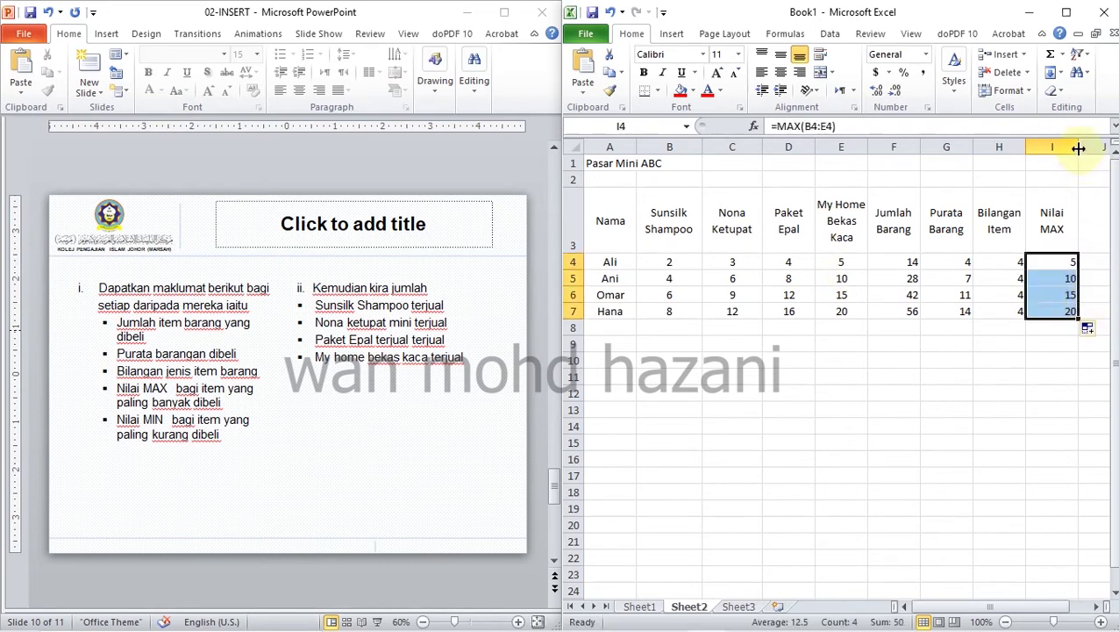
drag(1078, 146, 1066, 147)
click(1079, 231)
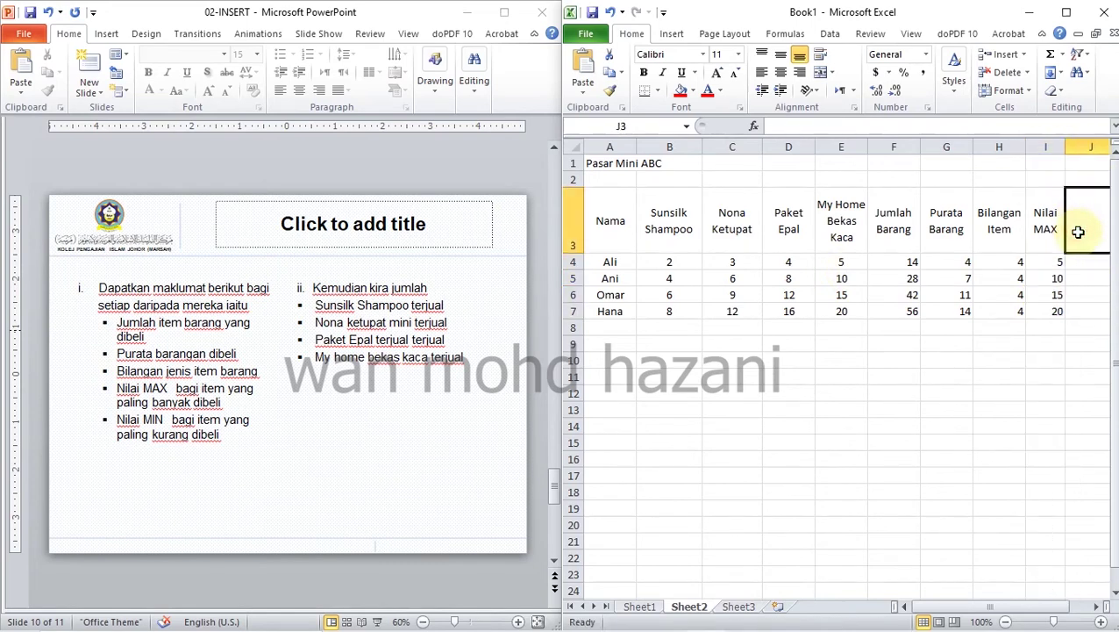
text(Nilai MIN)
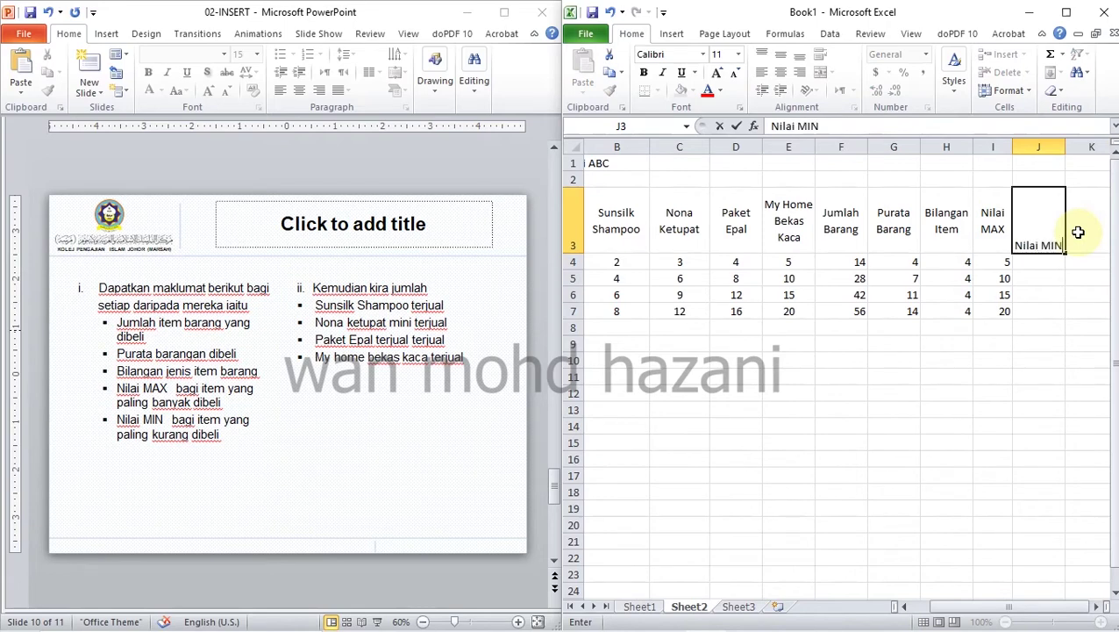
Commit 'Nilai MIN' in J3 and narrow column J so it wraps onto two lines.
key(Return)
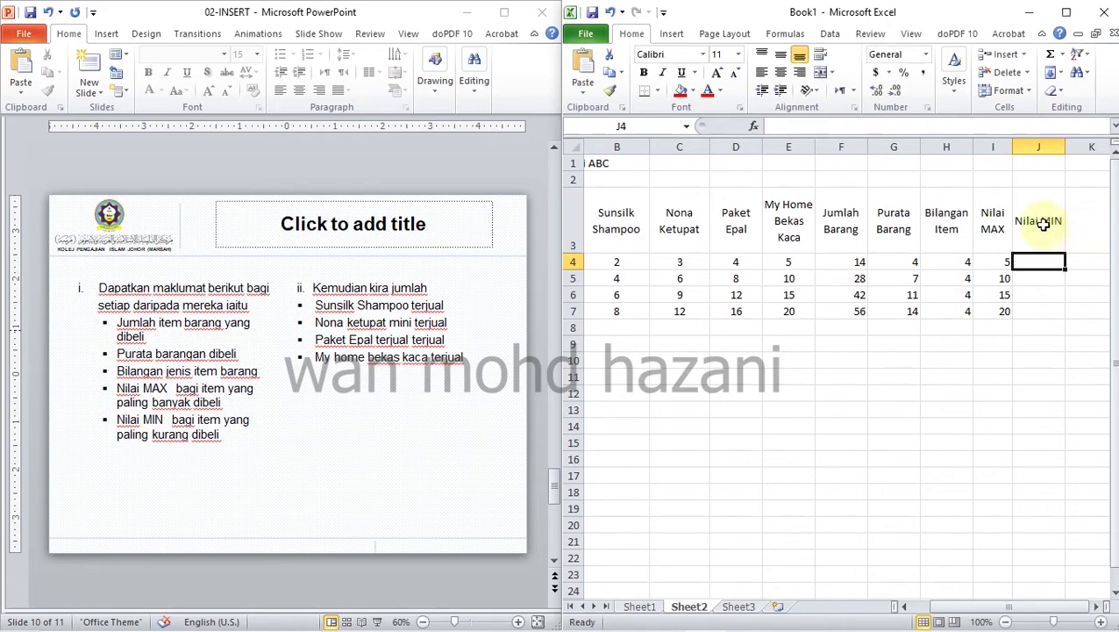
click(1039, 213)
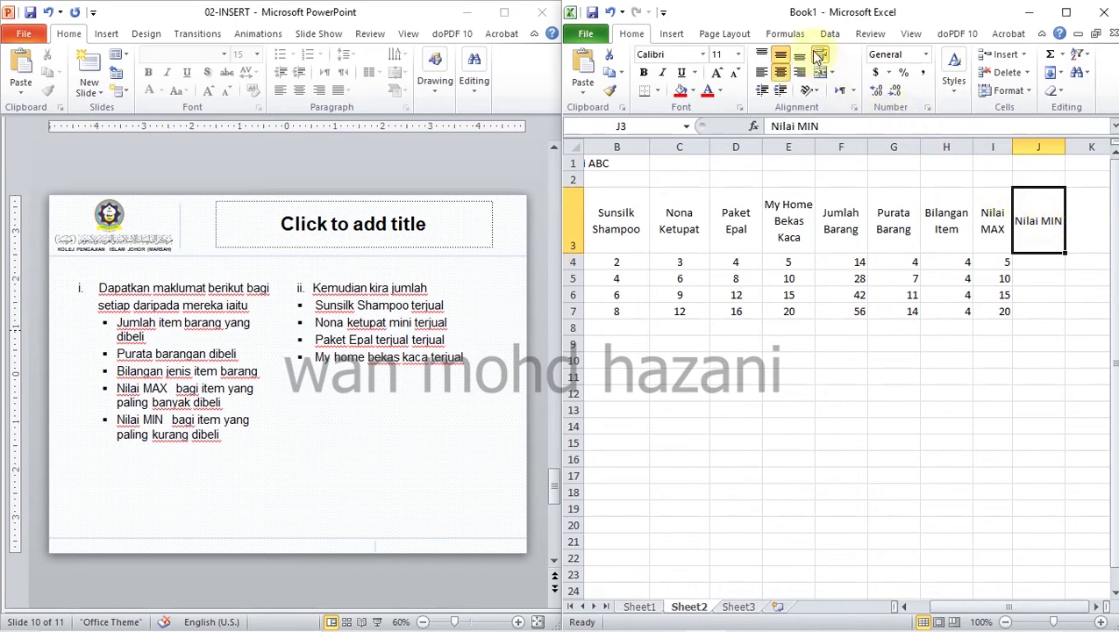
drag(1066, 146, 1059, 147)
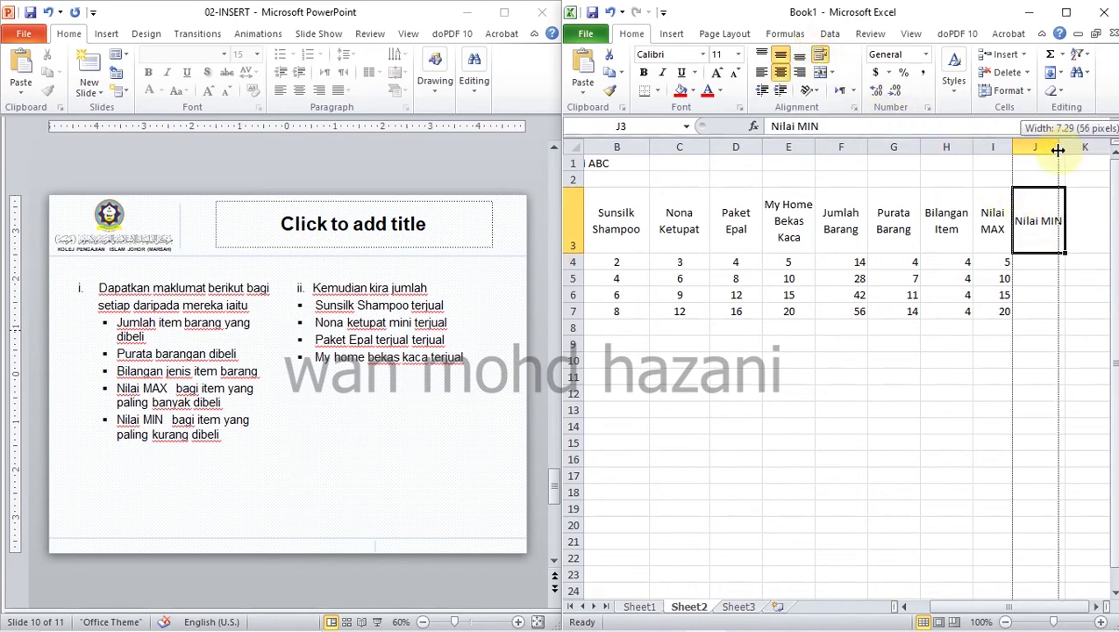
drag(964, 606, 948, 607)
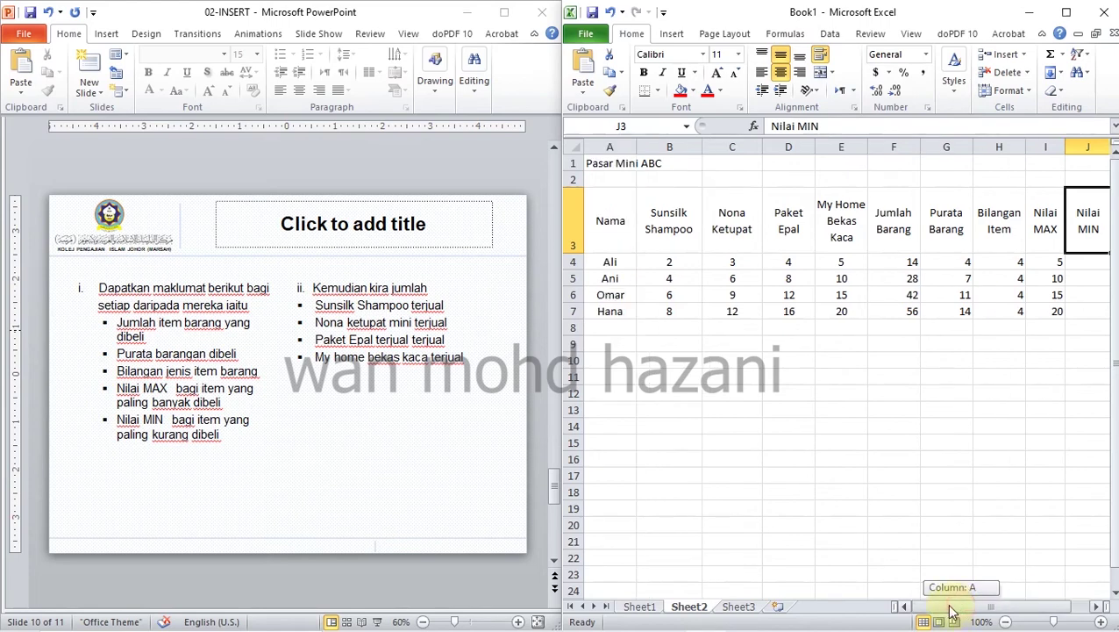
click(1042, 439)
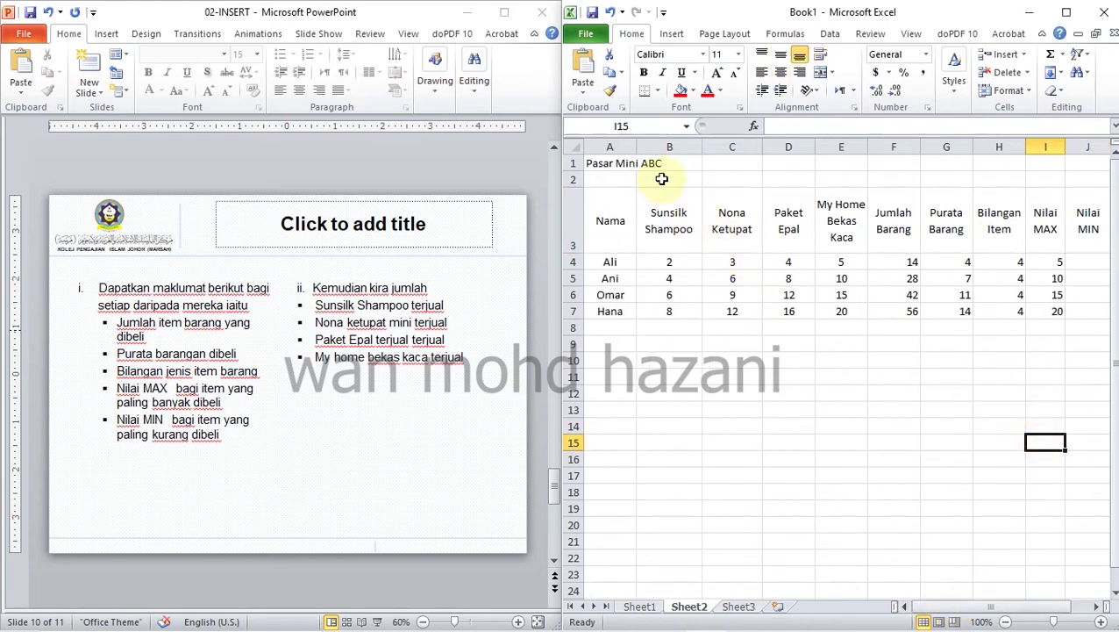
Begin a minimum formula in J4 from the AutoSum list.
drag(672, 258, 669, 309)
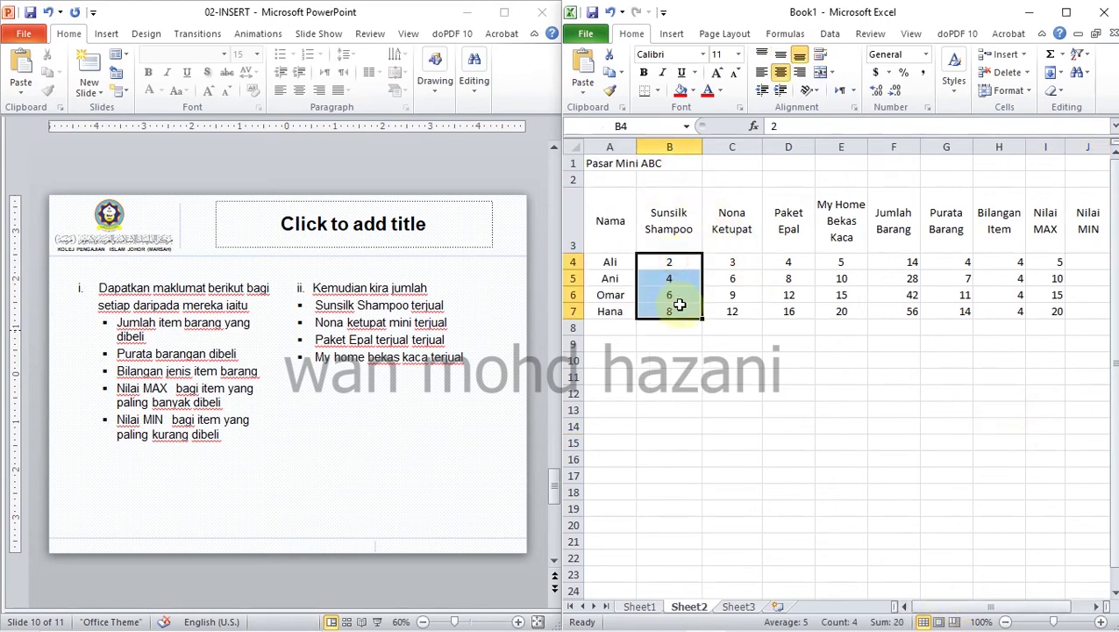
click(1093, 265)
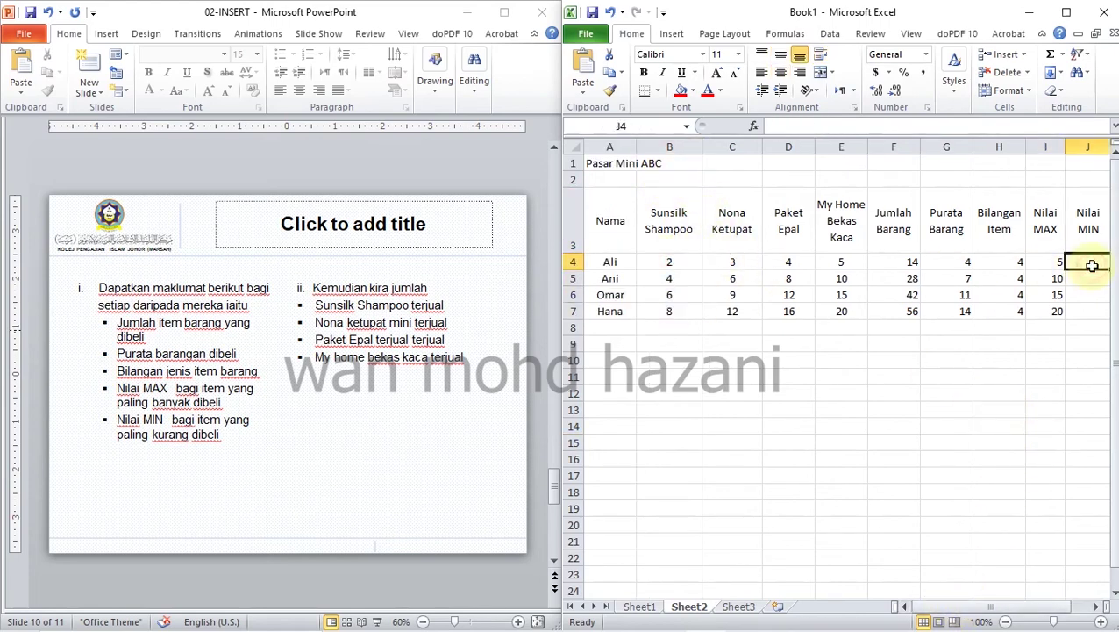
click(1062, 55)
Enter MIN(B4:E4) in J4, fill to J7 (2, 4, 6, 8), and narrow the Nama column.
click(1022, 145)
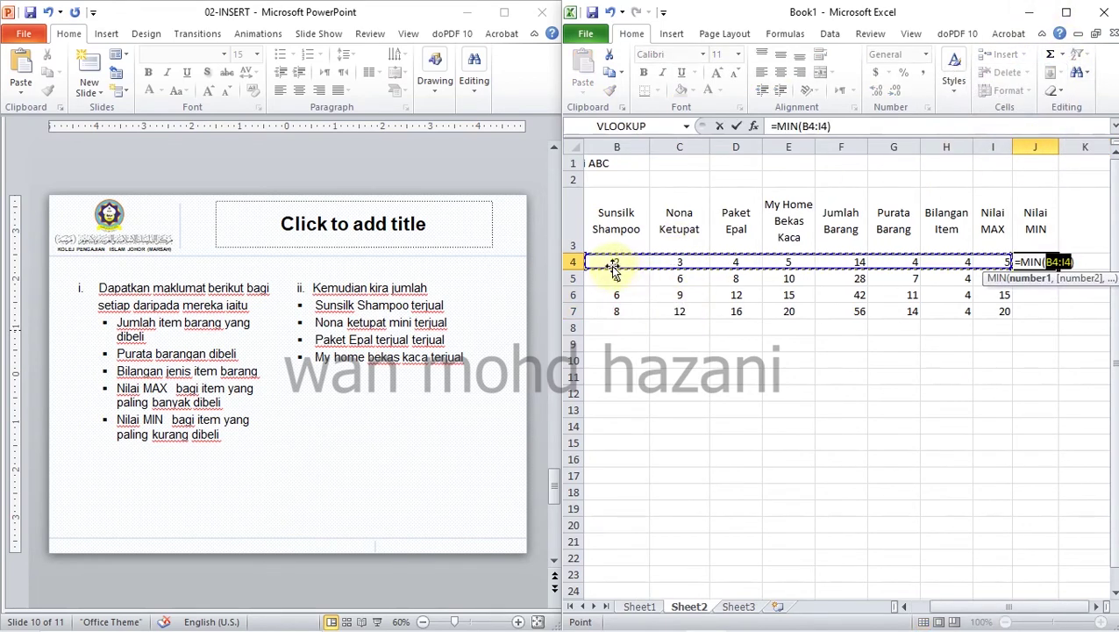
drag(612, 262, 786, 262)
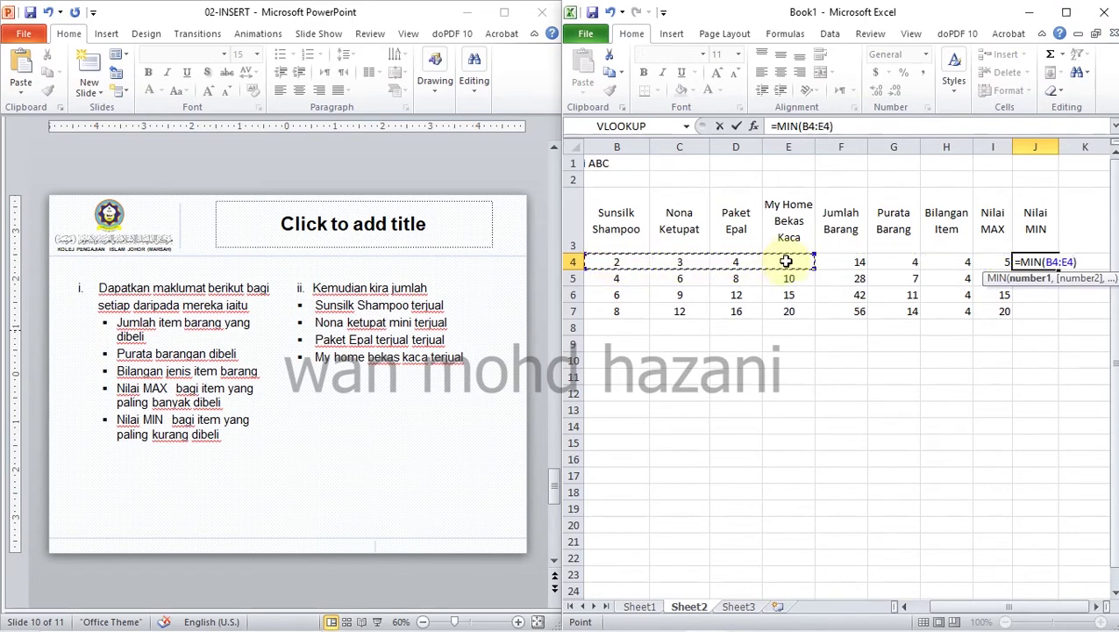
key(Return)
click(1042, 262)
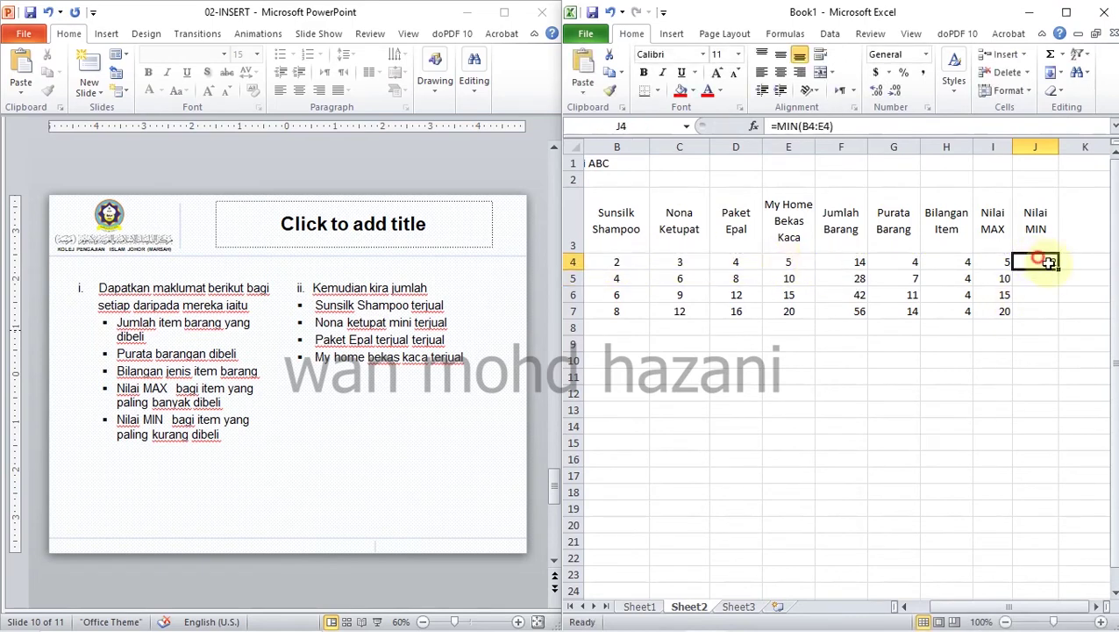
drag(1059, 269, 1058, 317)
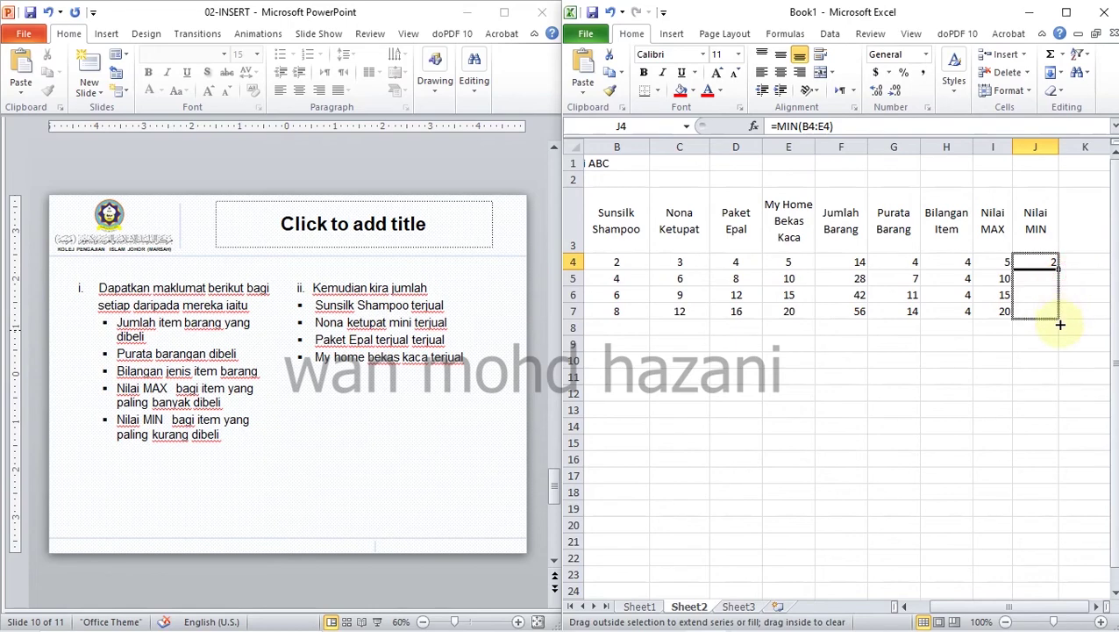
drag(983, 610, 961, 609)
click(943, 540)
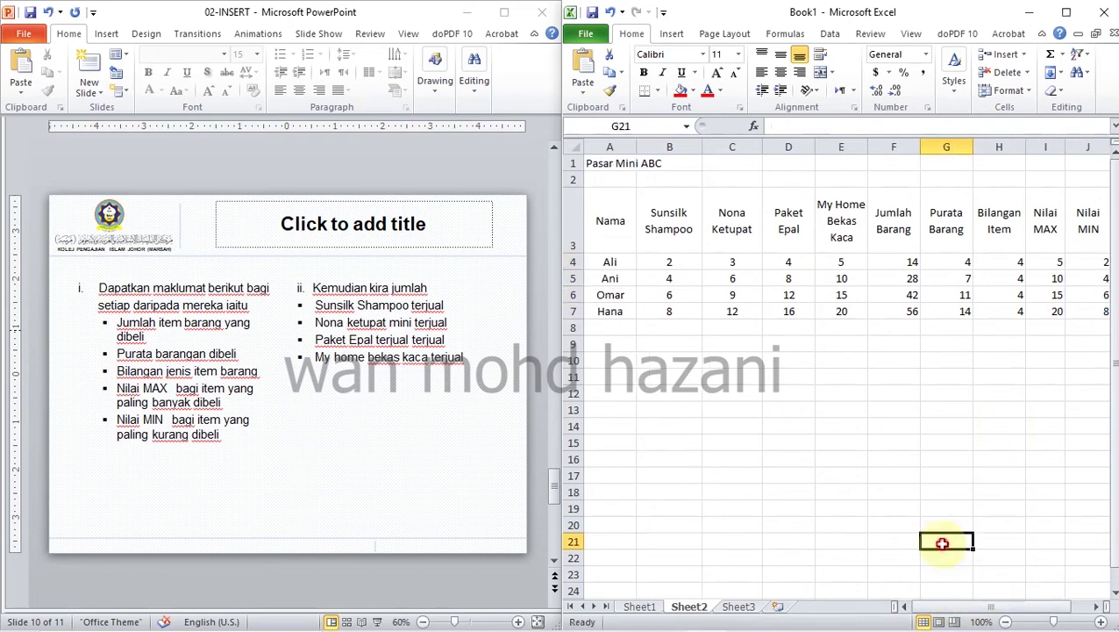
drag(637, 149, 624, 149)
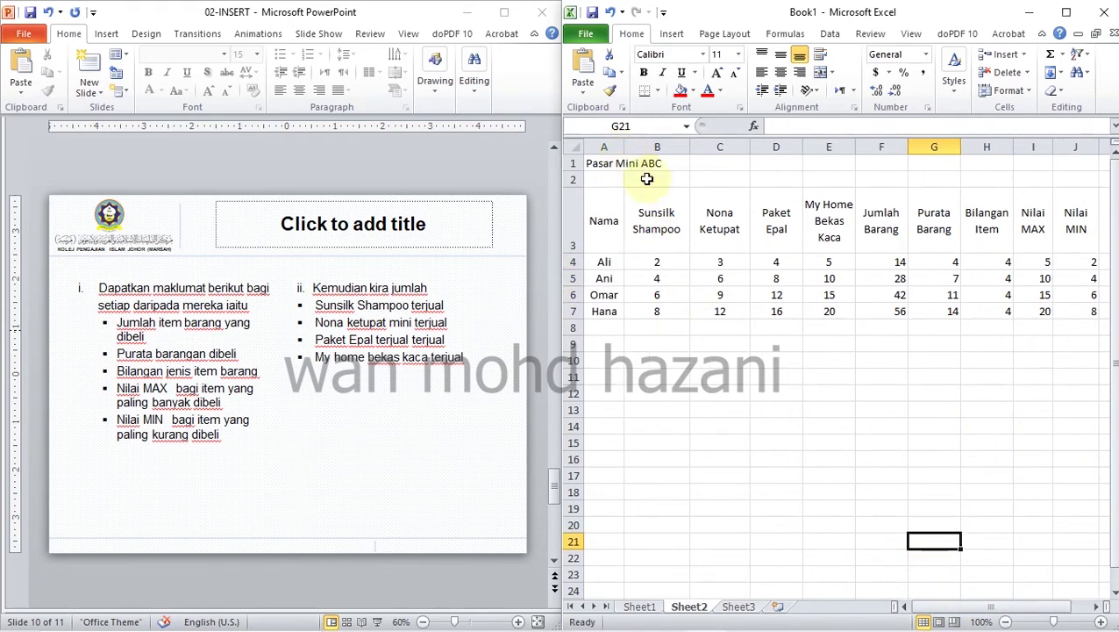
click(721, 376)
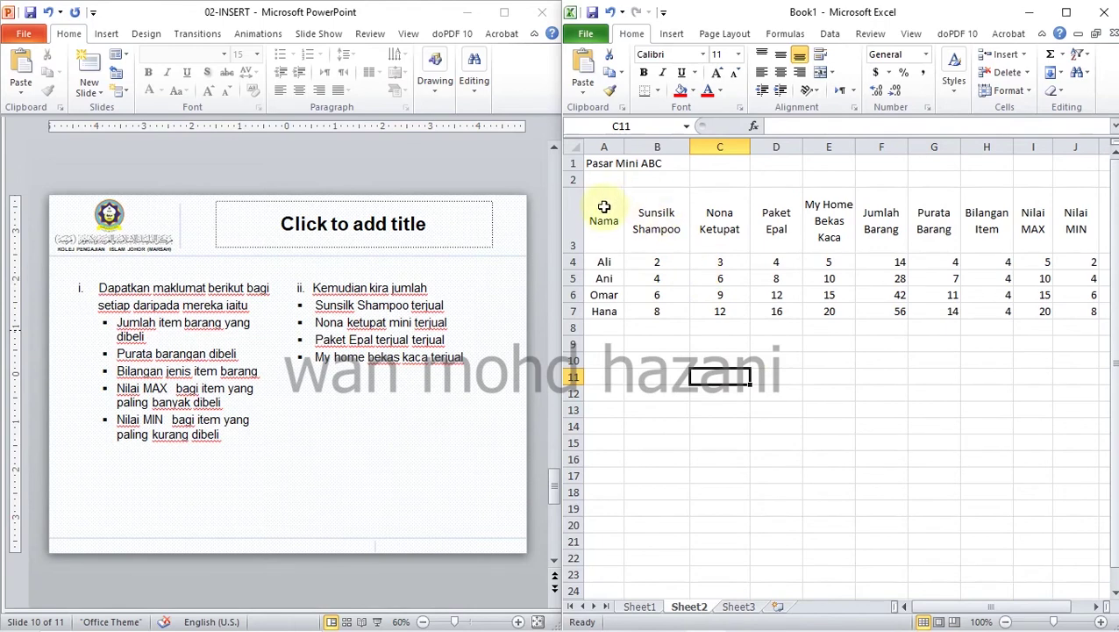
Put grid borders on every cell of the table A3:J7.
drag(604, 202, 1077, 311)
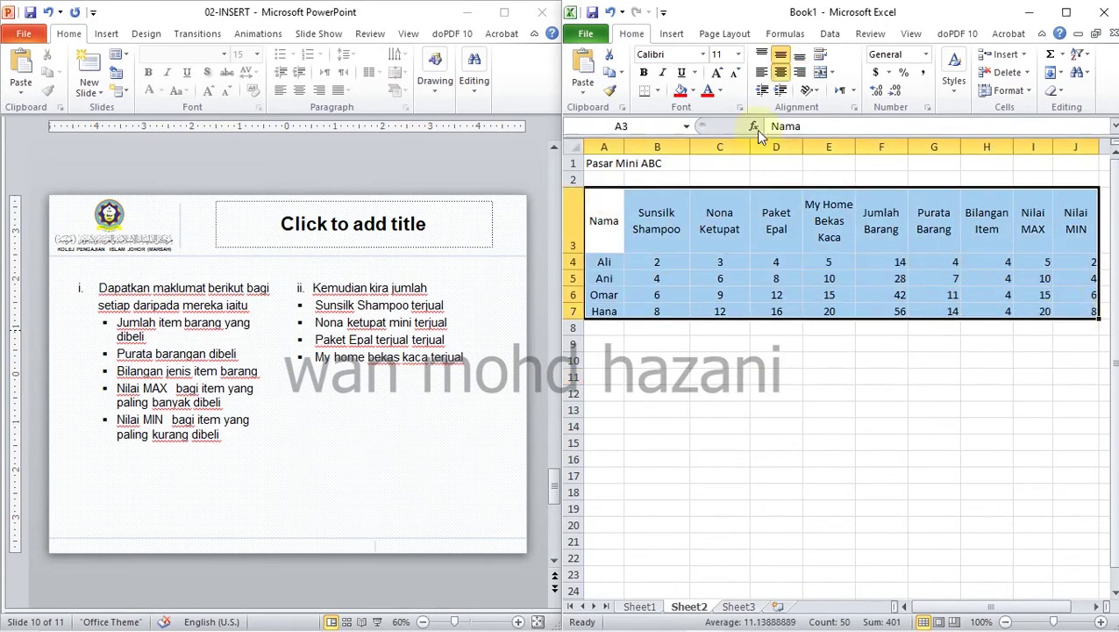
click(657, 92)
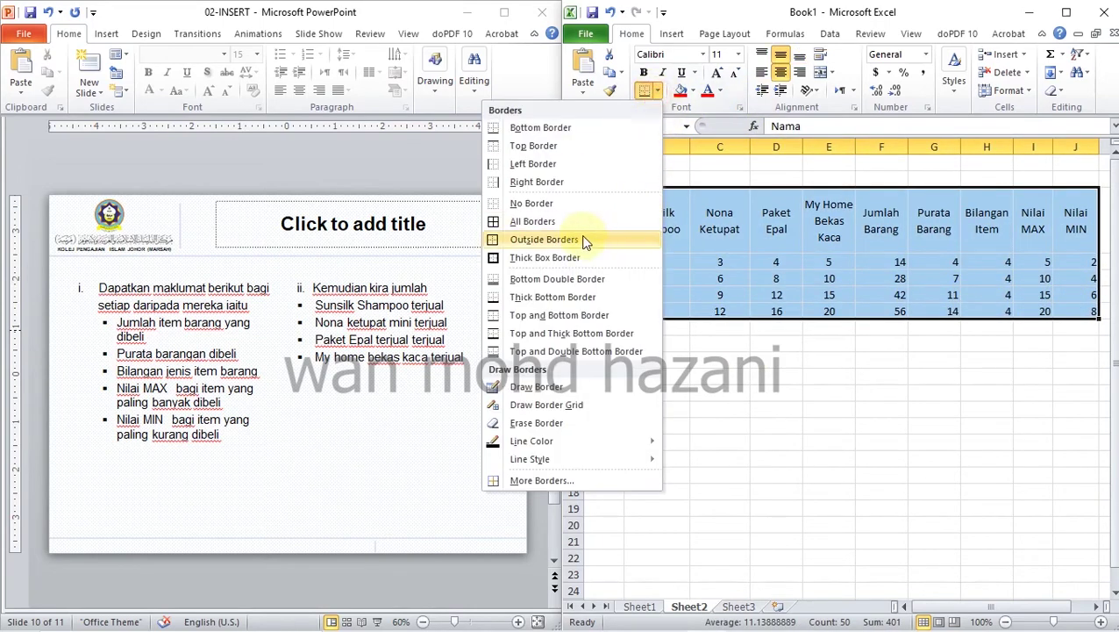
click(530, 220)
Merge and centre the Pasar Mini ABC title across A1:J1.
drag(597, 163, 1071, 165)
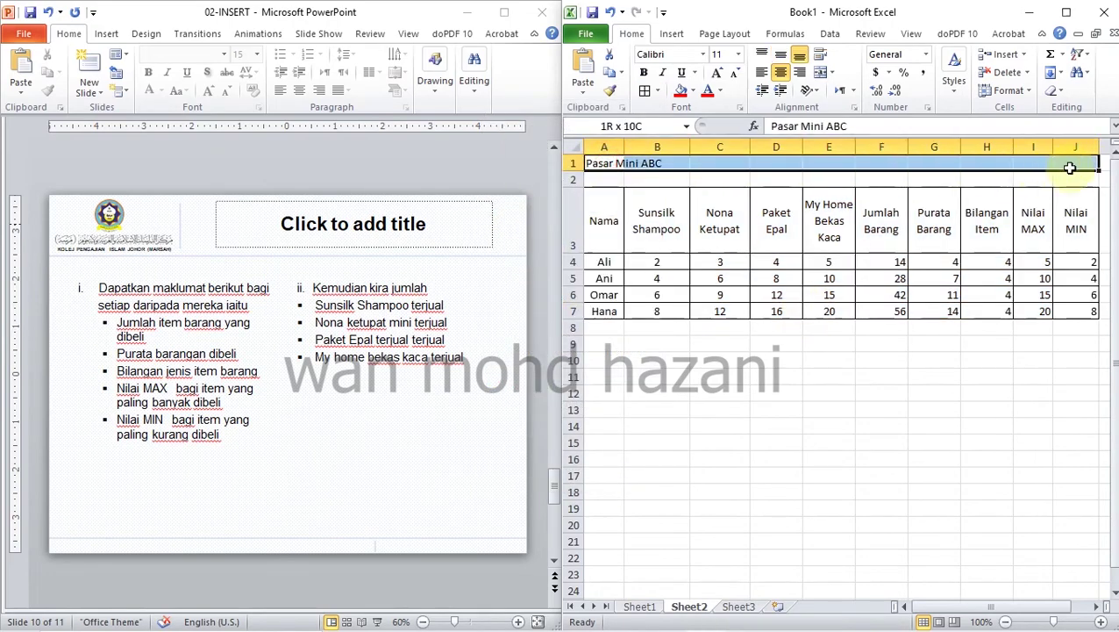
click(821, 72)
click(844, 262)
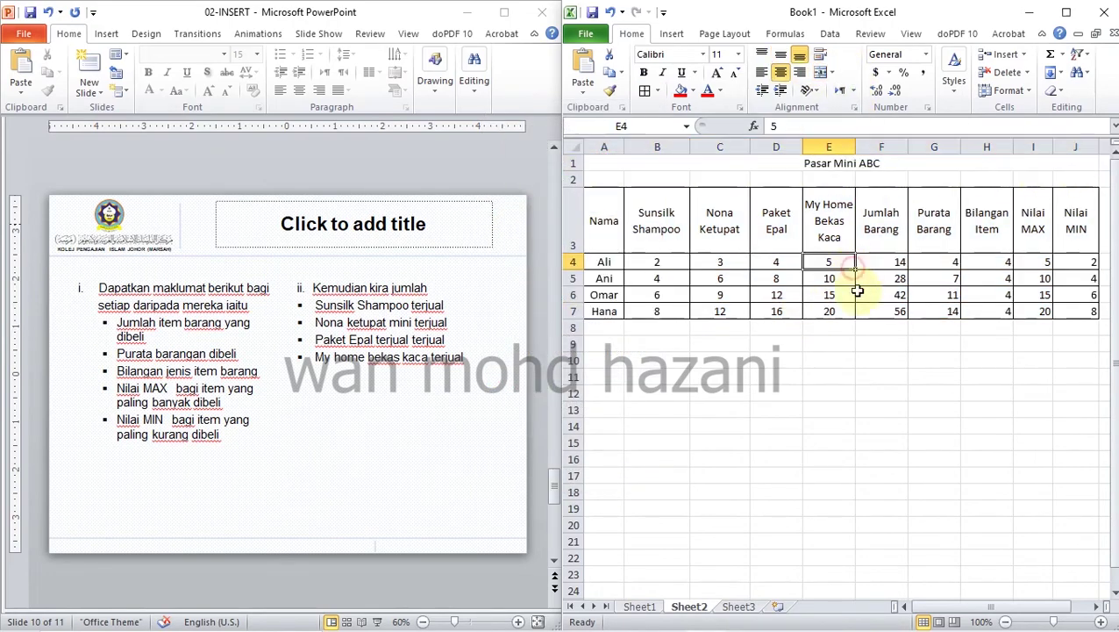
click(871, 400)
Make the title bold at font size 14 and narrow columns B and C.
click(871, 163)
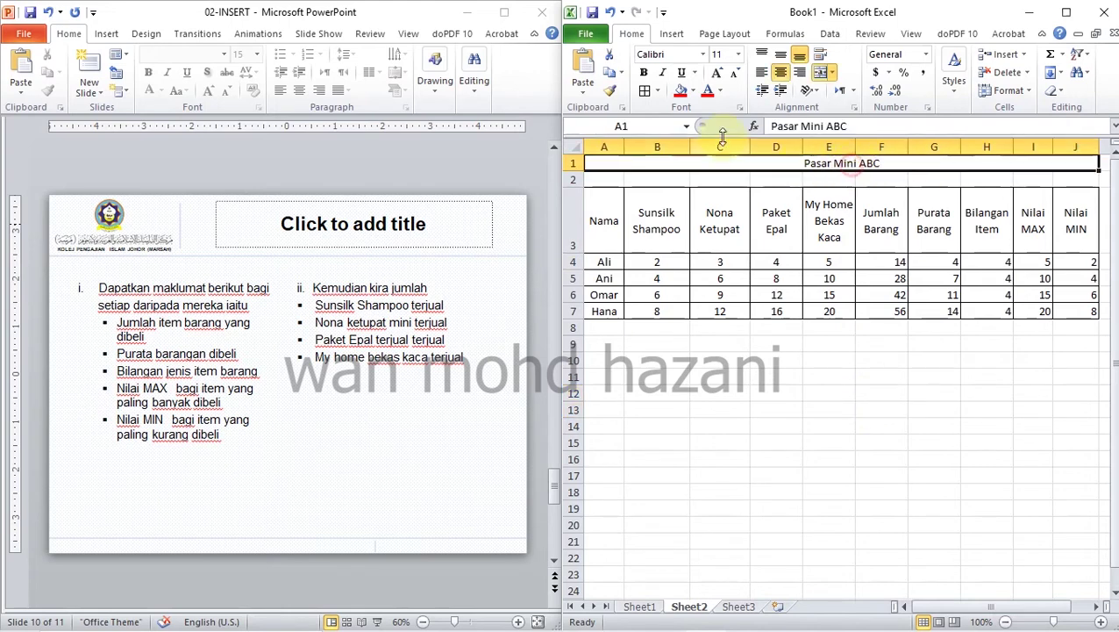
click(645, 73)
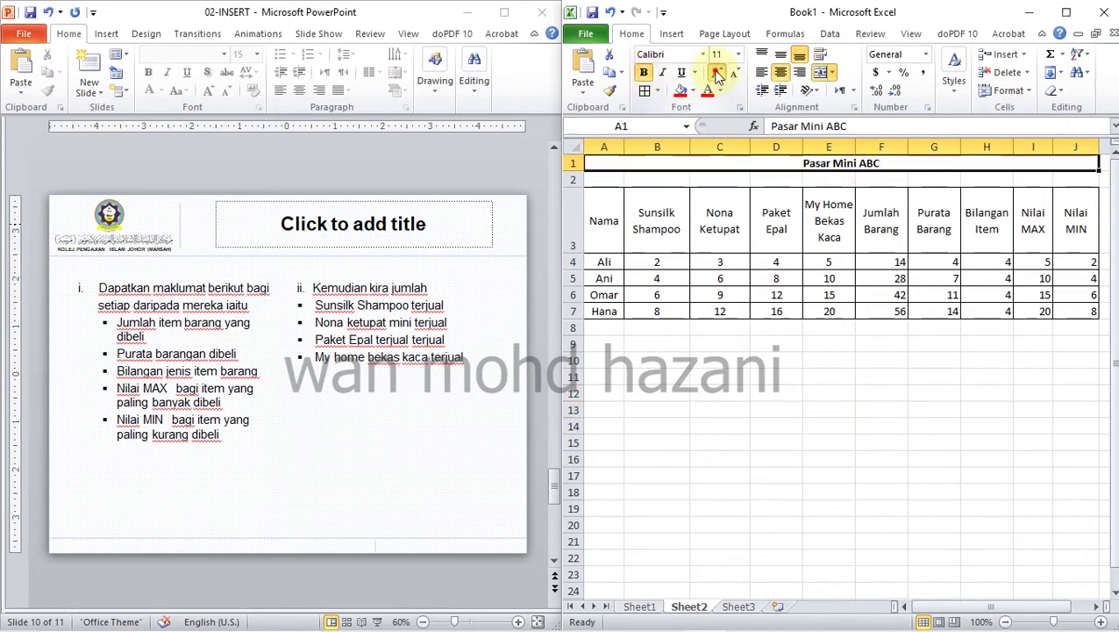
click(719, 75)
click(718, 75)
click(891, 445)
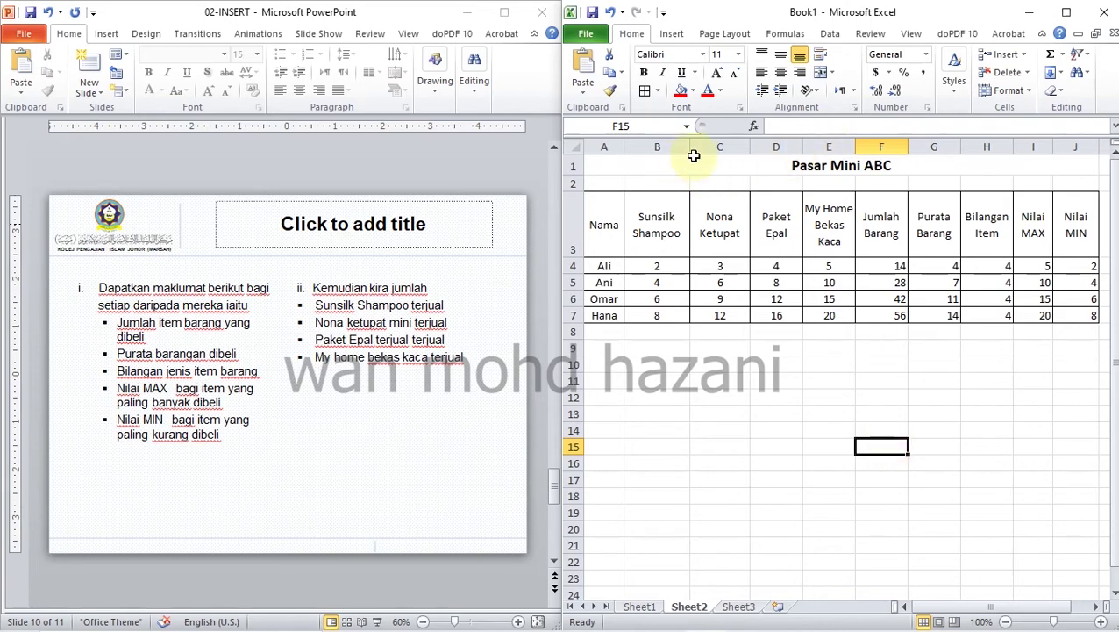
mouse_move(689, 147)
mouse_down()
mouse_move(678, 147)
mouse_move(733, 146)
mouse_up()
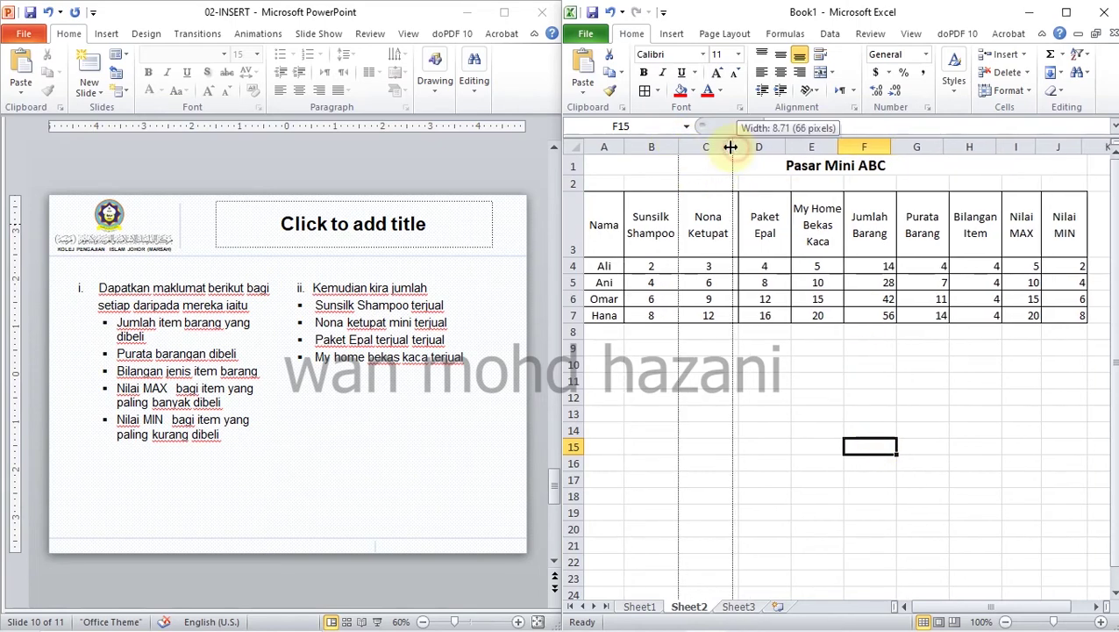
click(761, 349)
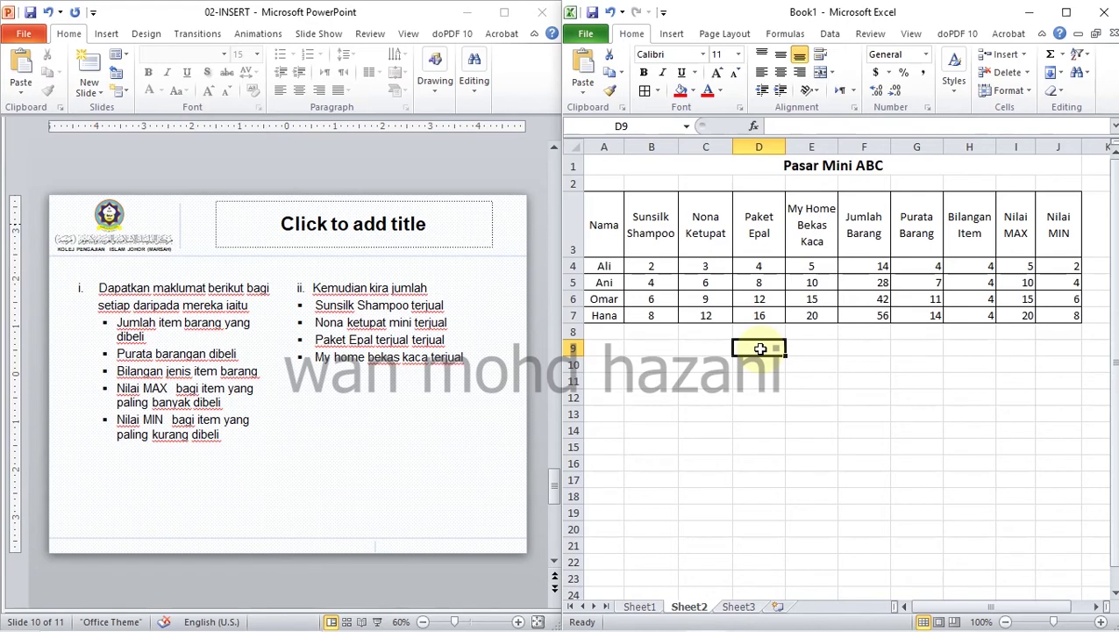
Enter =B4+B5+B6+B7 in B8 to total the Sunsilk Shampoo sold, giving 20.
click(652, 266)
drag(654, 278, 654, 319)
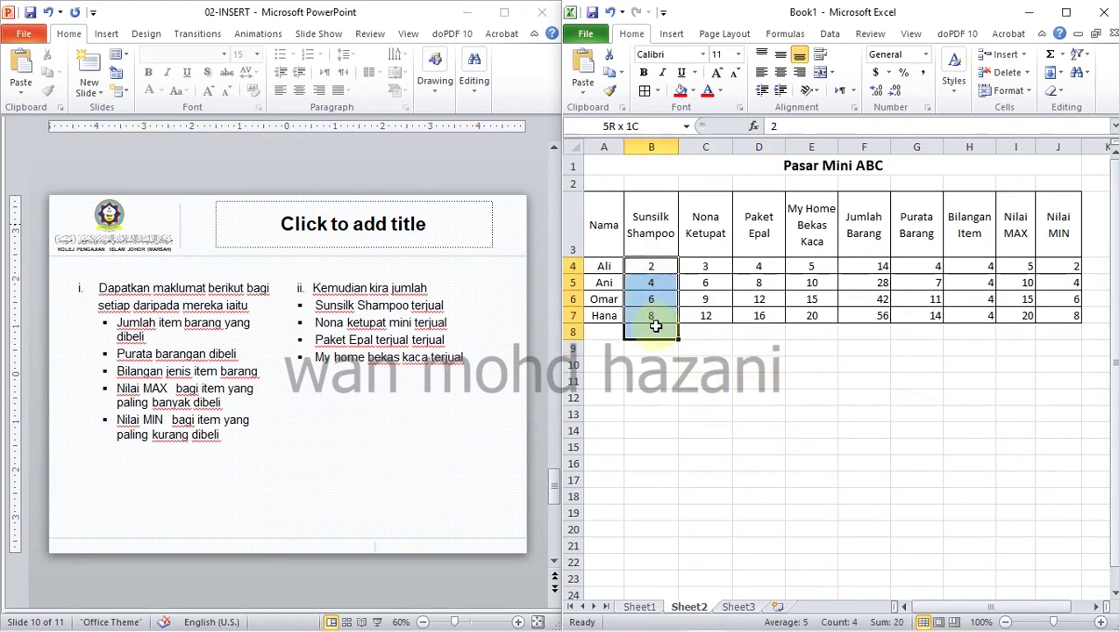
click(660, 382)
click(663, 334)
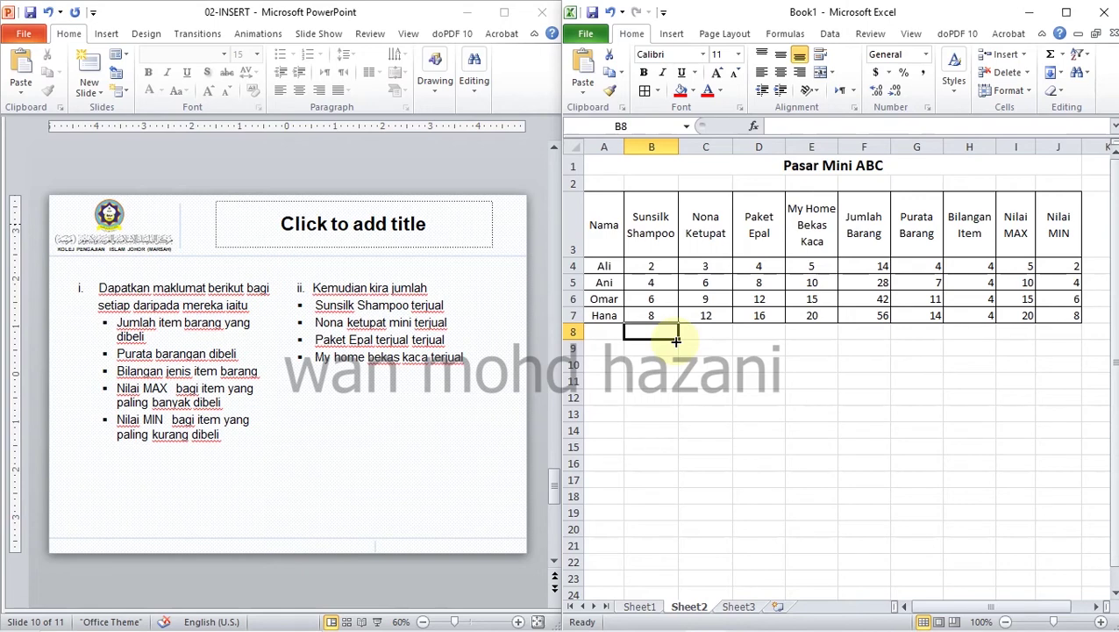
text(=)
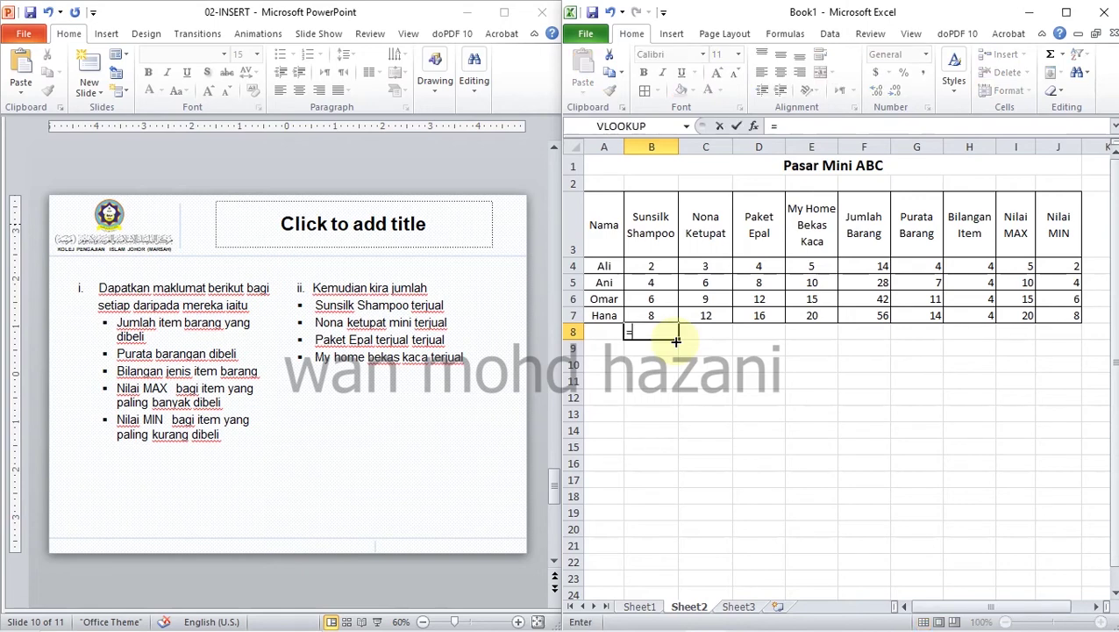
click(653, 262)
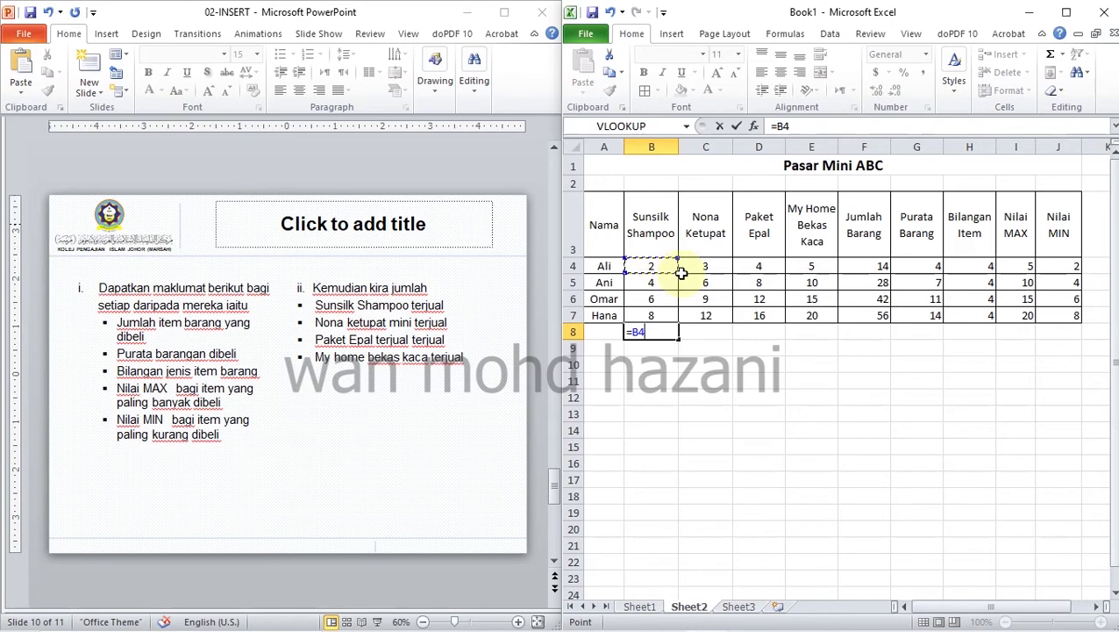
text(+)
click(651, 281)
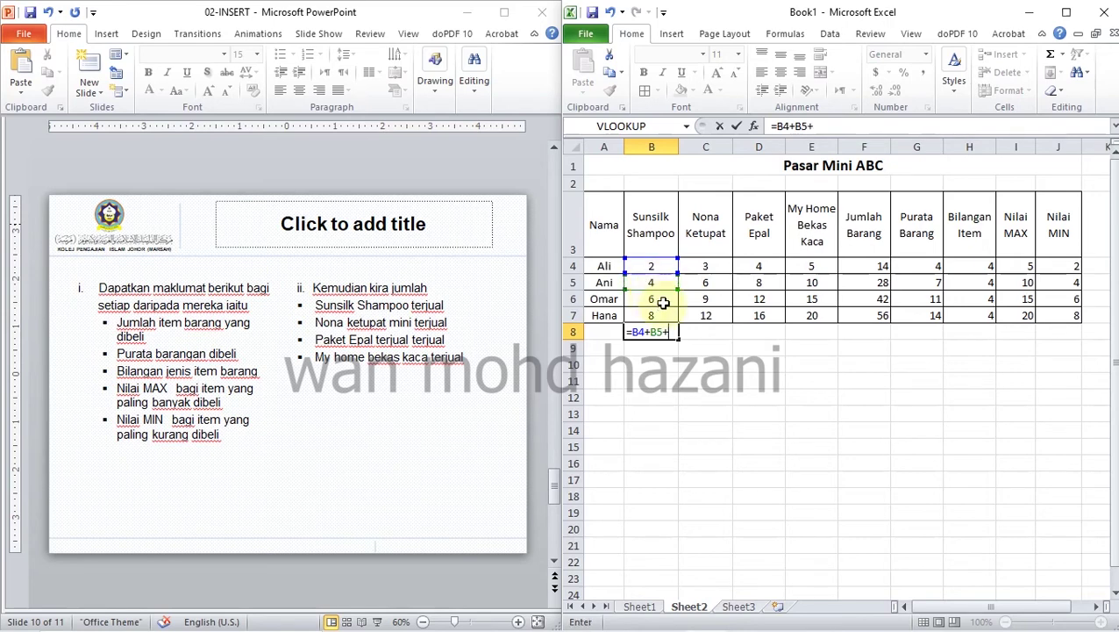
click(662, 300)
text(+)
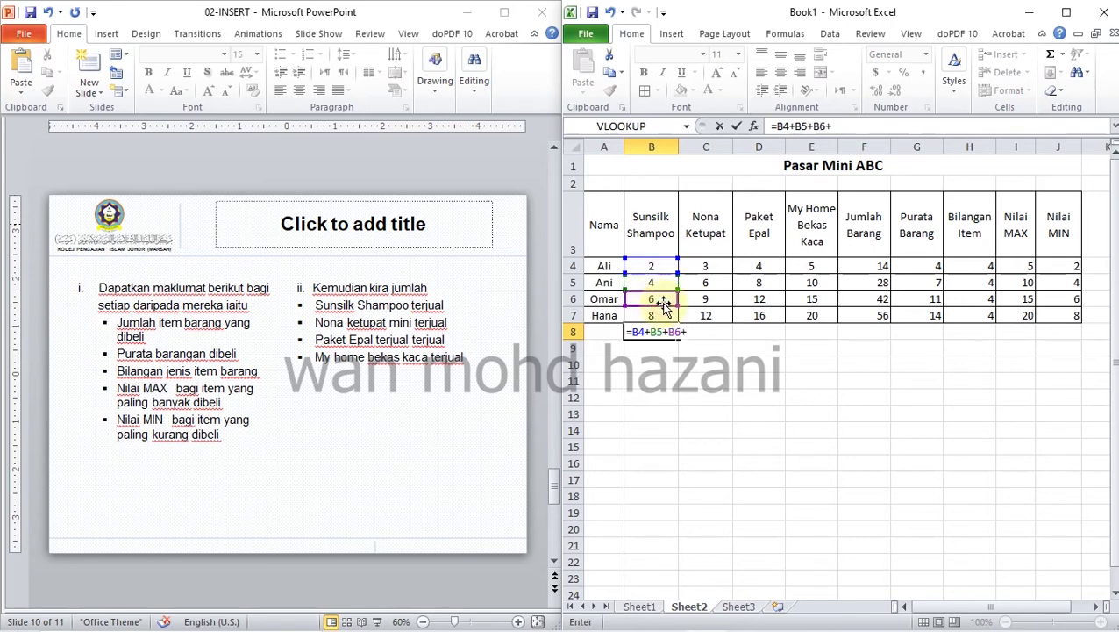
click(654, 317)
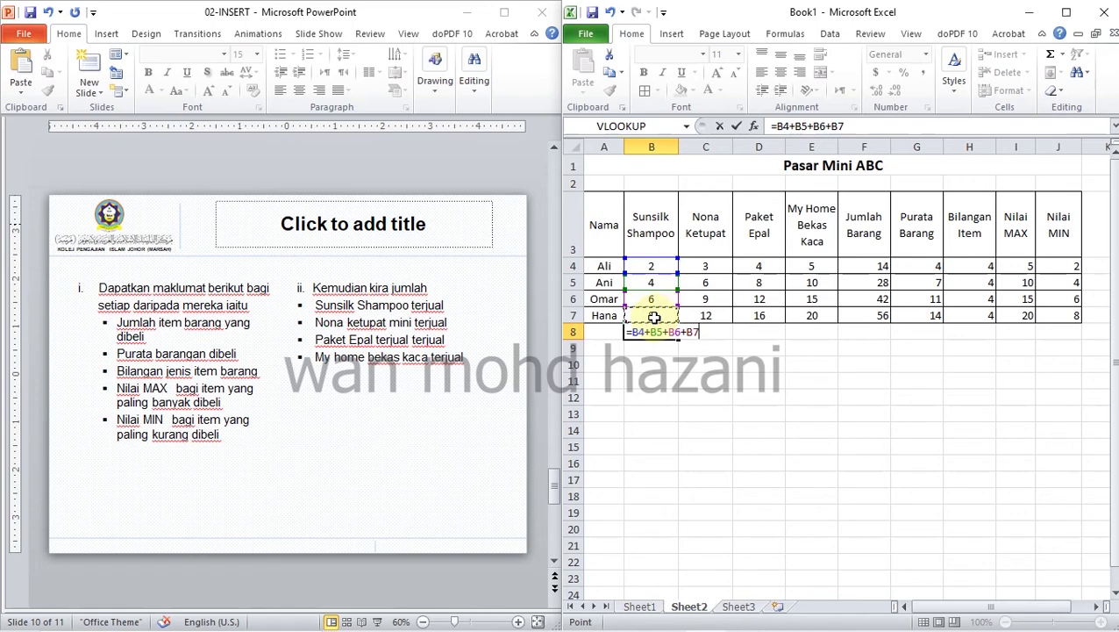
key(Return)
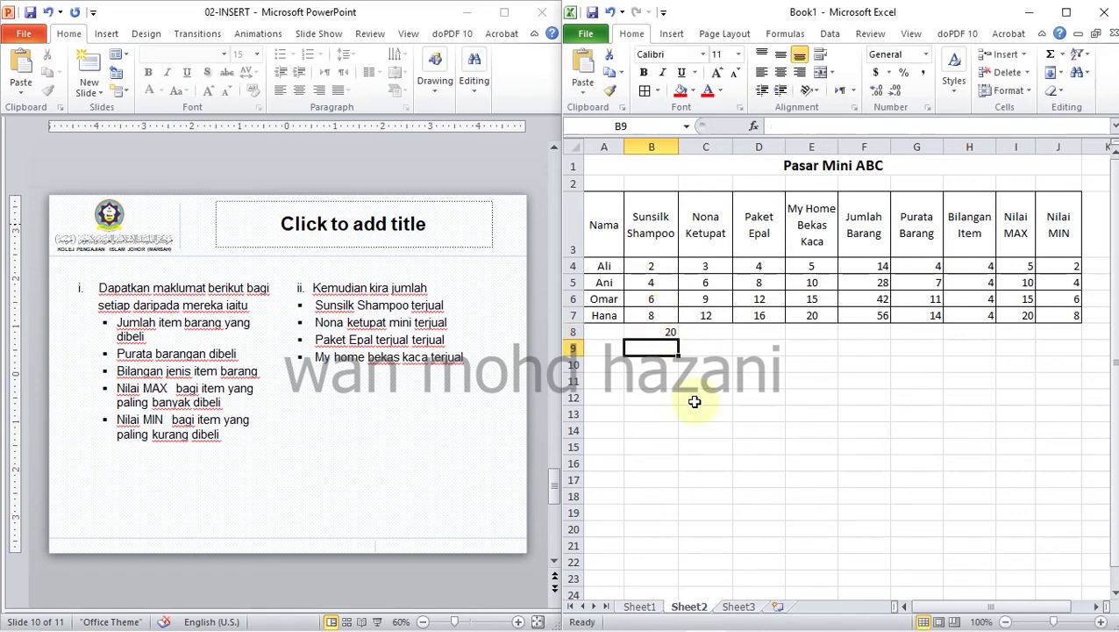
click(649, 331)
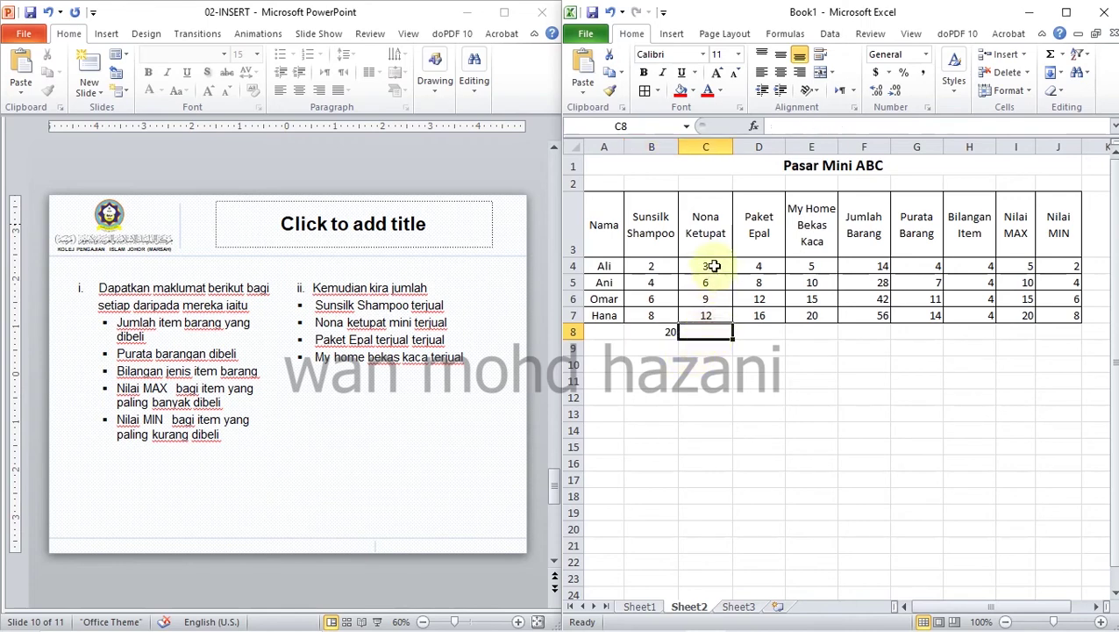
AutoSum the Nona Ketupat values C4:C7 into C8.
drag(709, 266, 707, 332)
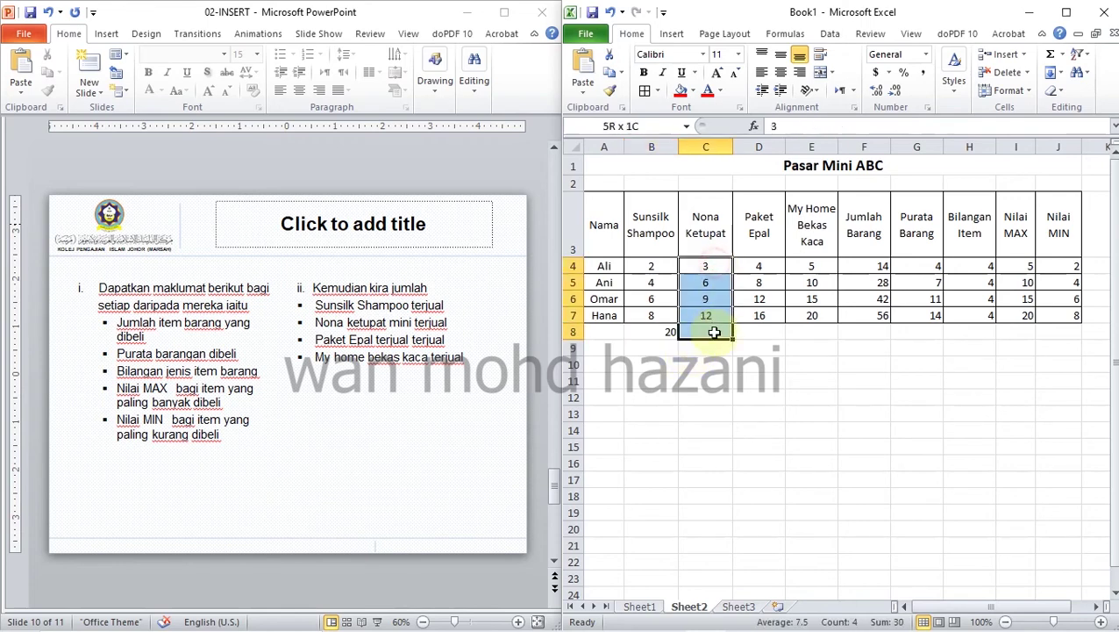
click(1050, 63)
click(855, 379)
Copy the B8 total formula across to E8, then centre and border the row 8 totals.
click(656, 333)
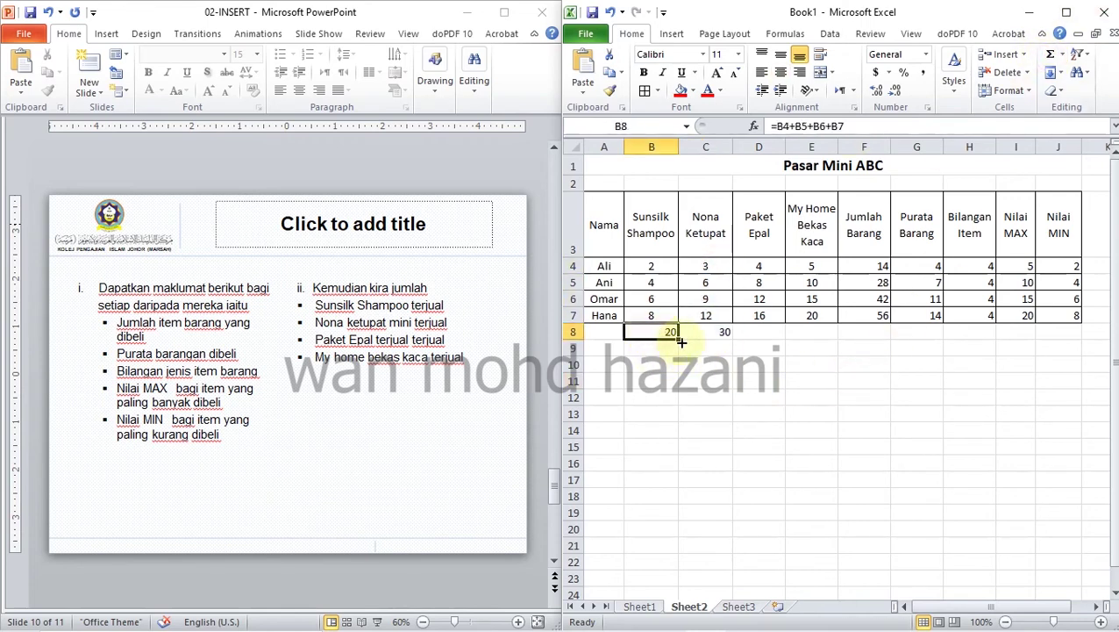
double_click(676, 342)
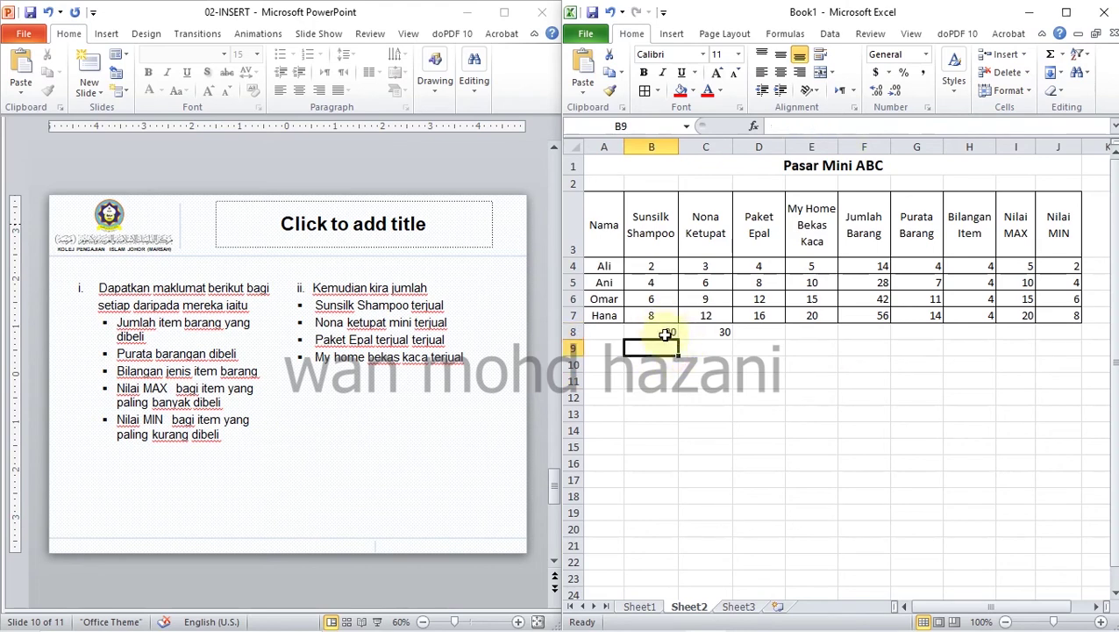
key(Escape)
drag(681, 340, 835, 340)
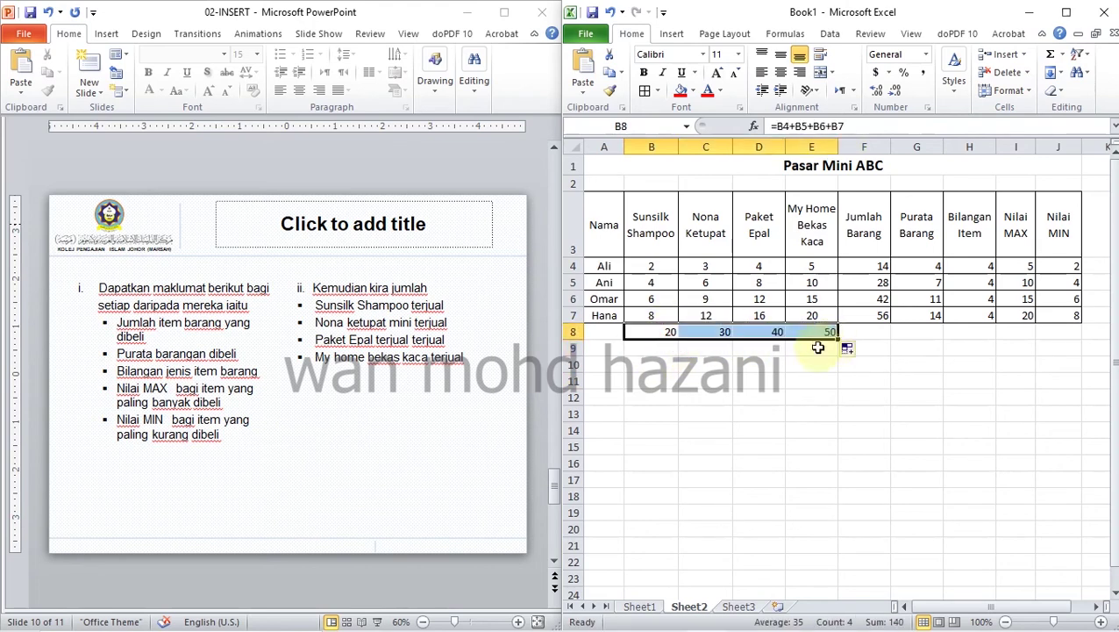
click(781, 74)
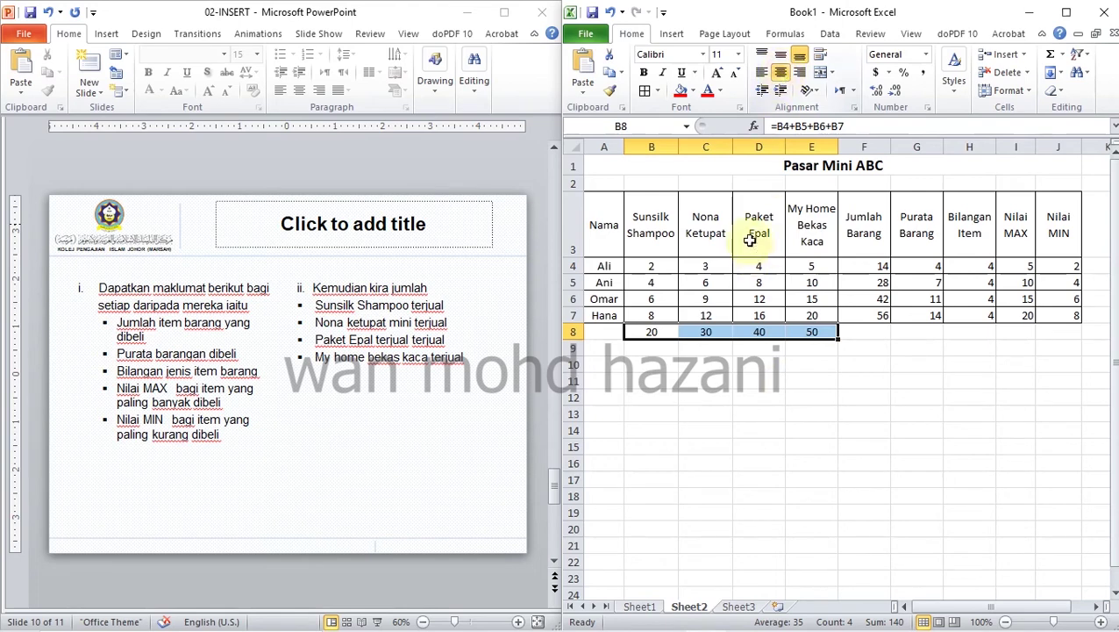
click(645, 91)
Centre the calculated values in F4:J7.
click(435, 362)
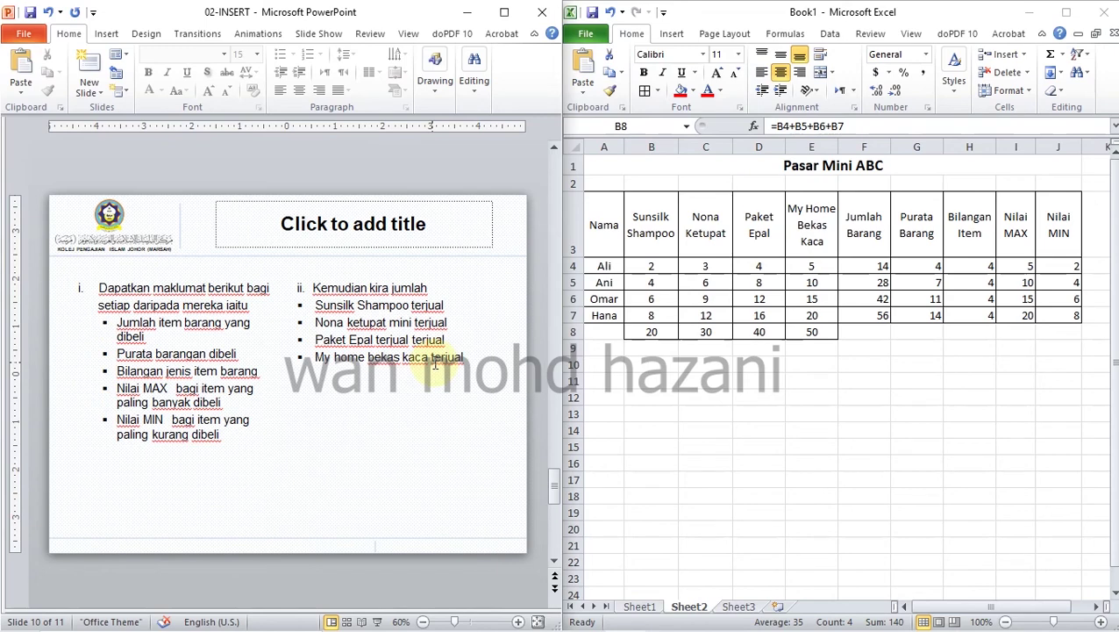
click(878, 259)
drag(877, 266, 1057, 316)
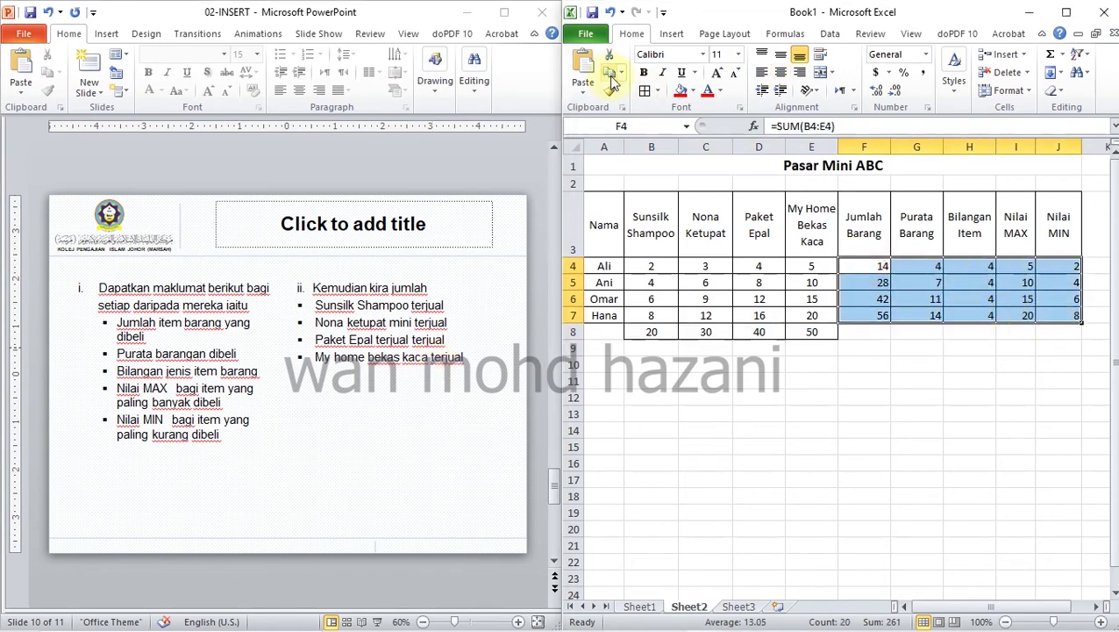
click(781, 72)
click(862, 427)
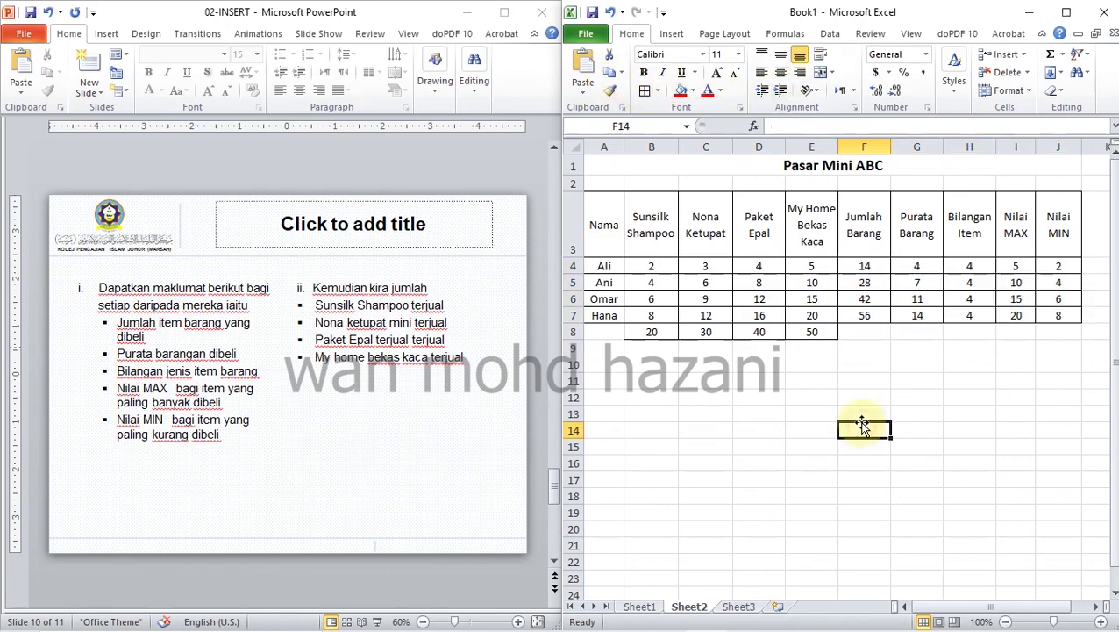